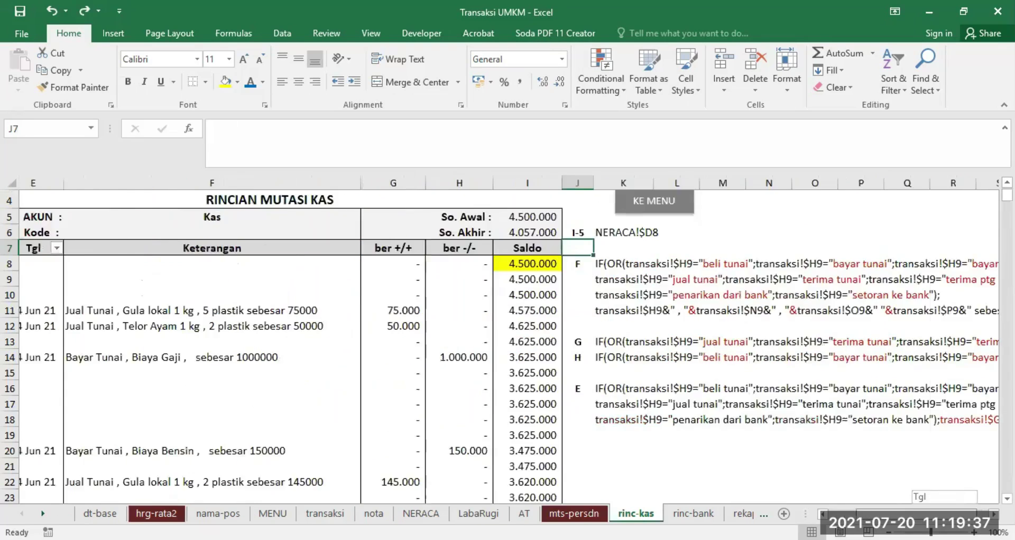
Link the opening cash balance in I5 of the rinc-kas sheet to cell D8 of the NERACA sheet
scroll(380, 267, "left", 3)
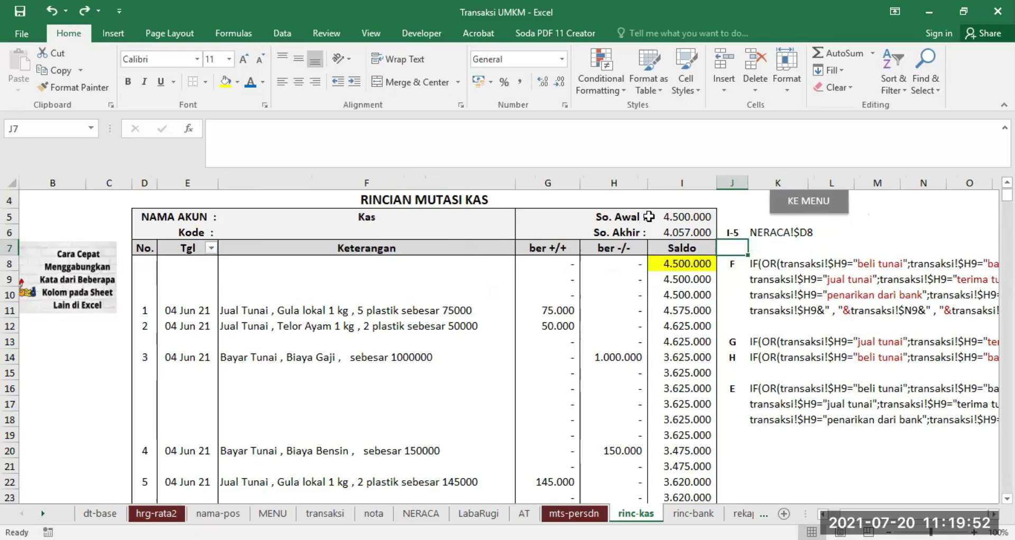
left_click(686, 216)
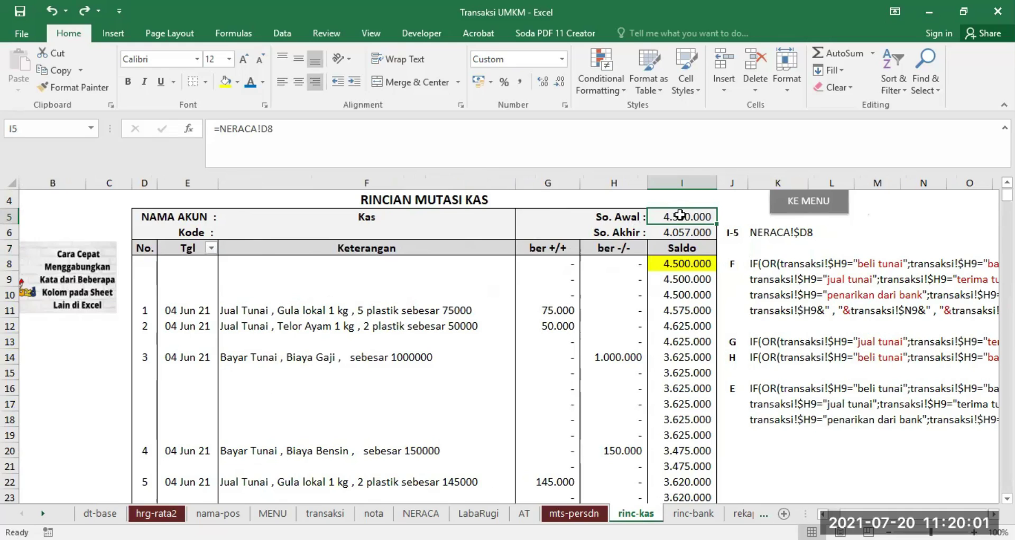
type("=")
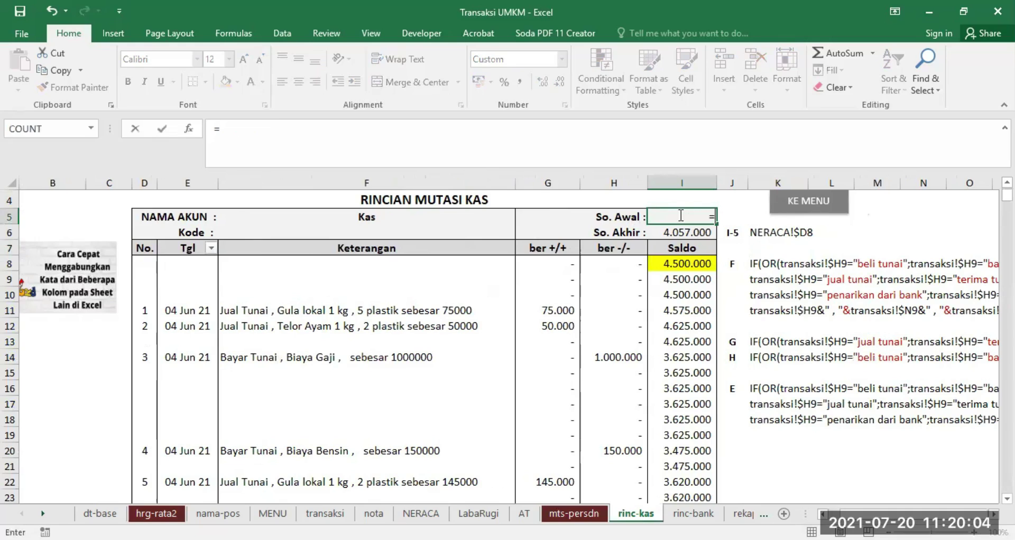
left_click(430, 514)
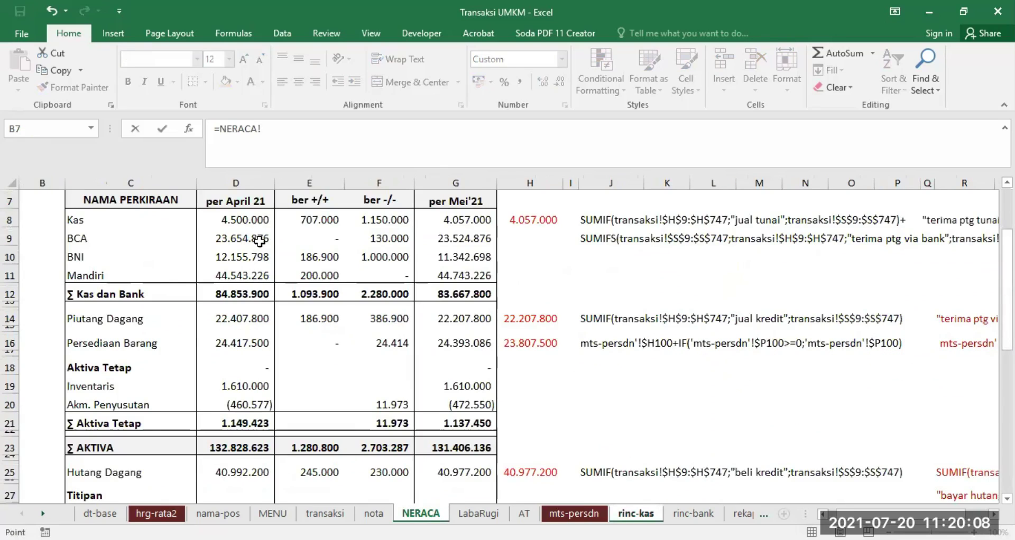
scroll(256, 240, "up", 2)
left_click(250, 331)
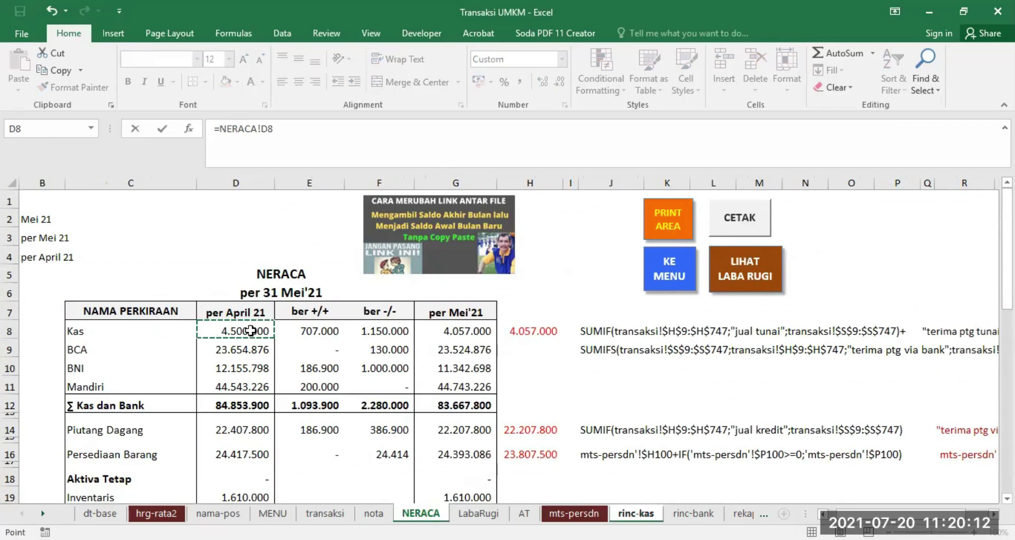
key("Return")
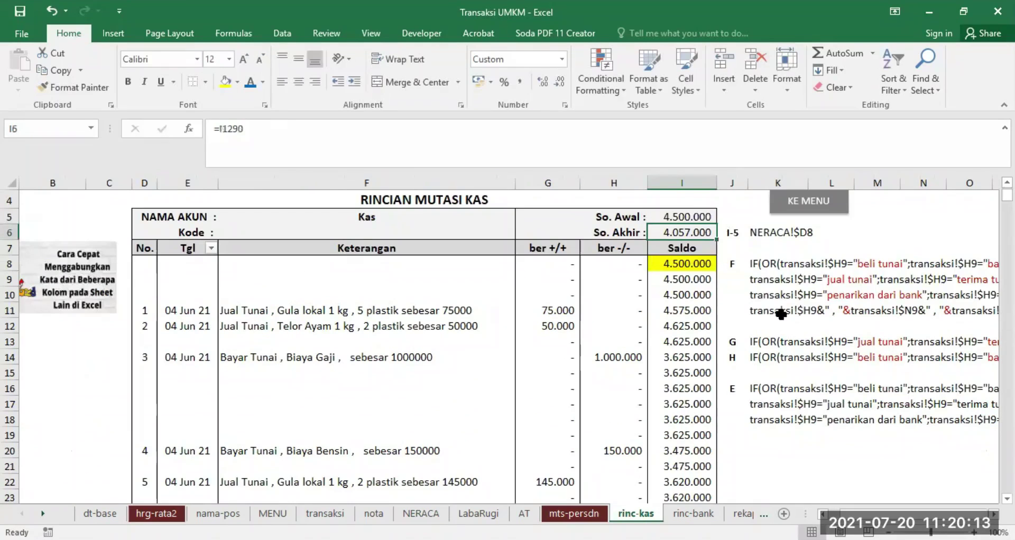
Review the source of the opening balance in I5 across the hrg-rata2 and NERACA sheets and the reference note in K6
left_click(688, 213)
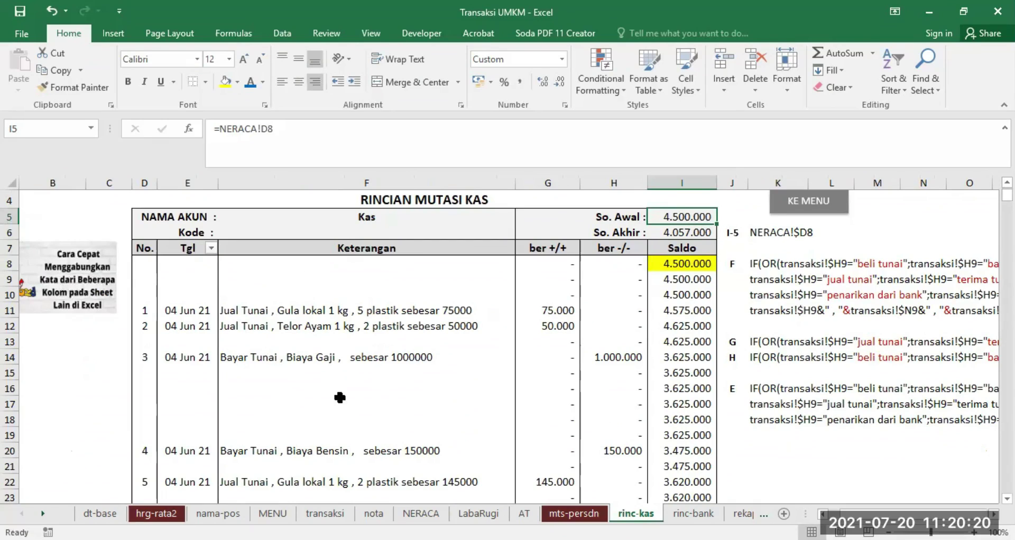
left_click(151, 512)
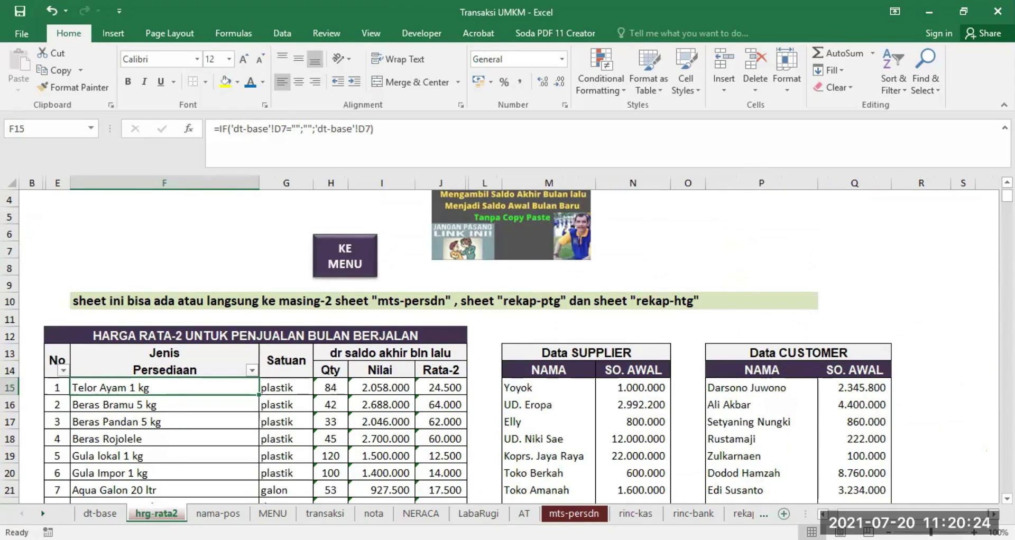
scroll(772, 378, "right", 3)
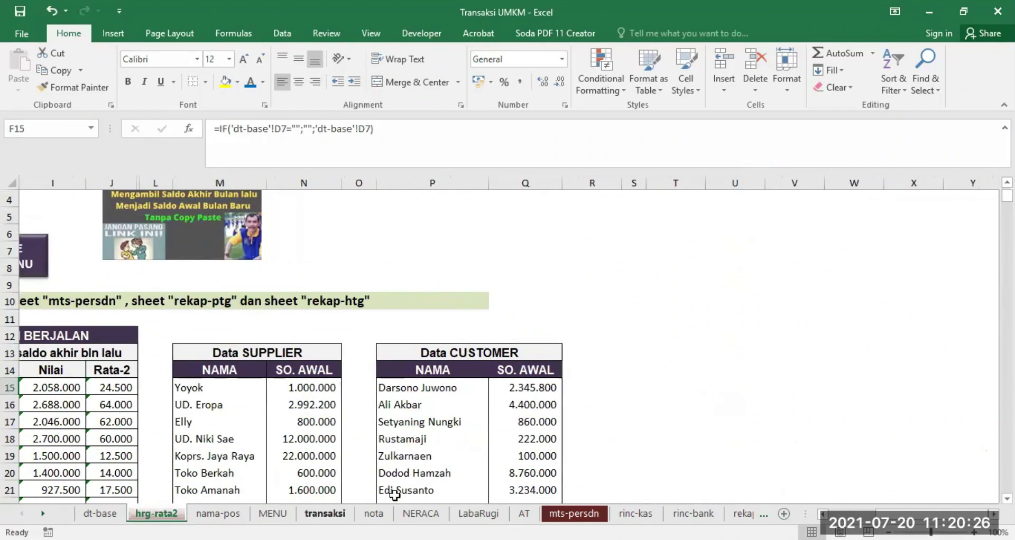
left_click(432, 514)
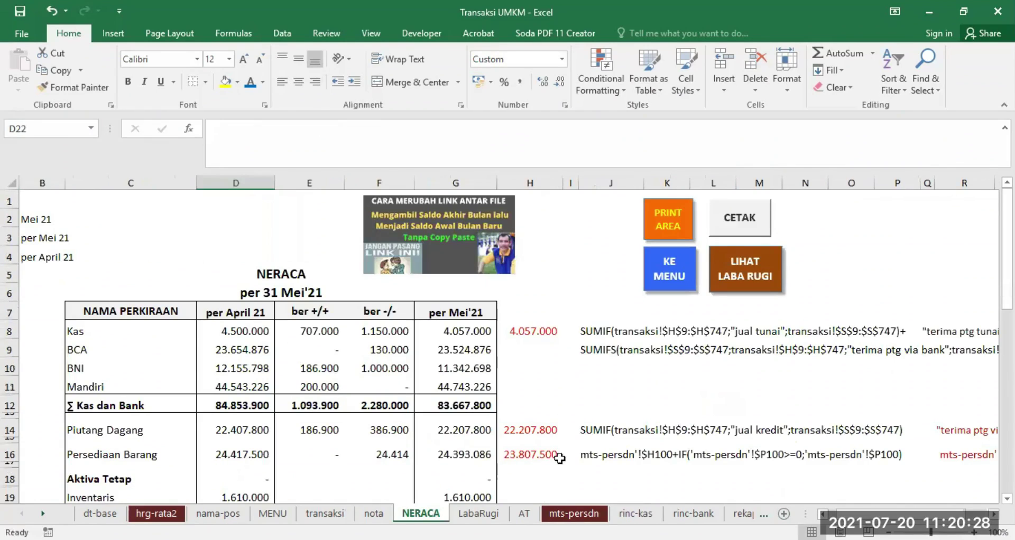
left_click(635, 514)
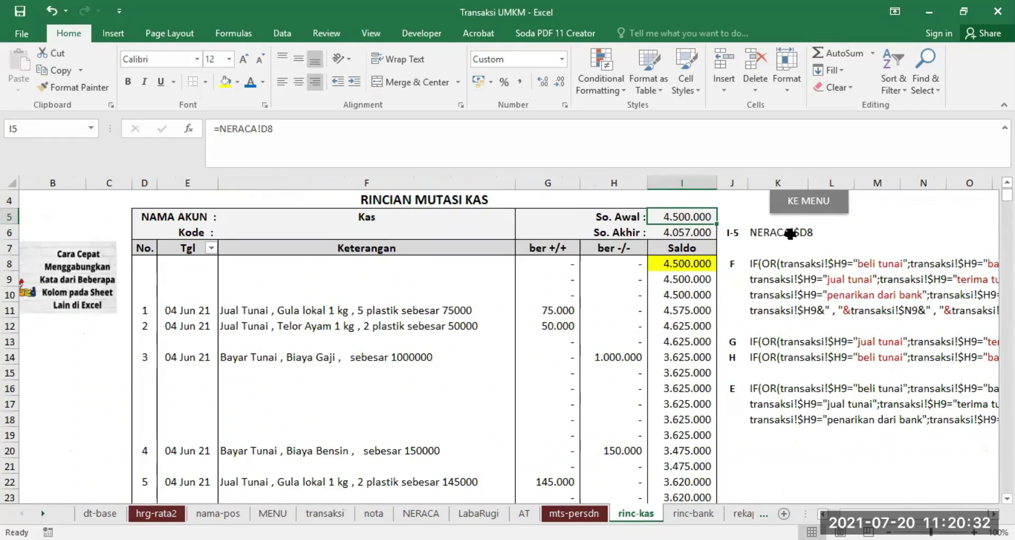
left_click(759, 232)
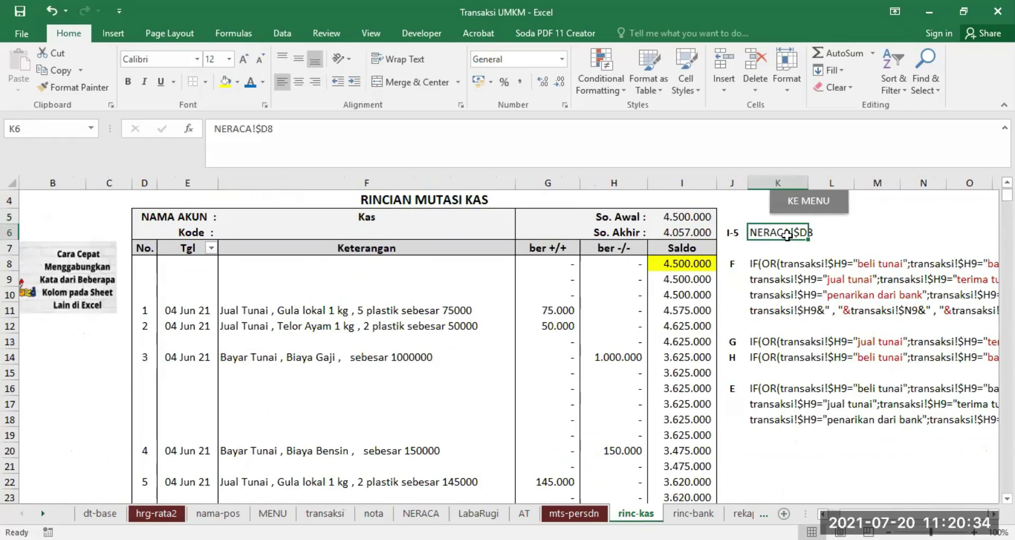
left_click(687, 216)
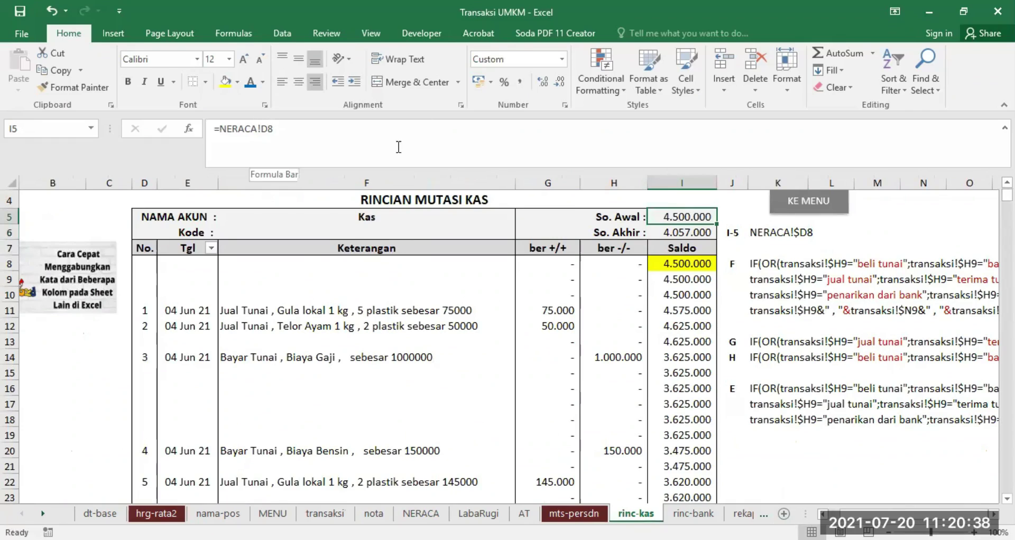
Filter the Tgl column to exclude blanks and compare the formulas of closing balance I6 and total balance I1290
left_click(681, 229)
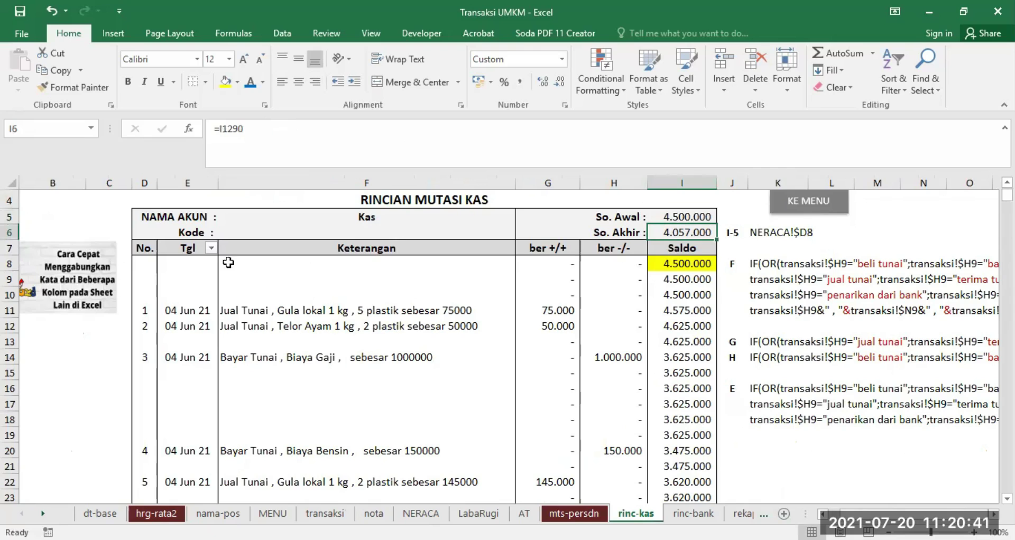
left_click(211, 248)
left_click(71, 439)
left_click(105, 517)
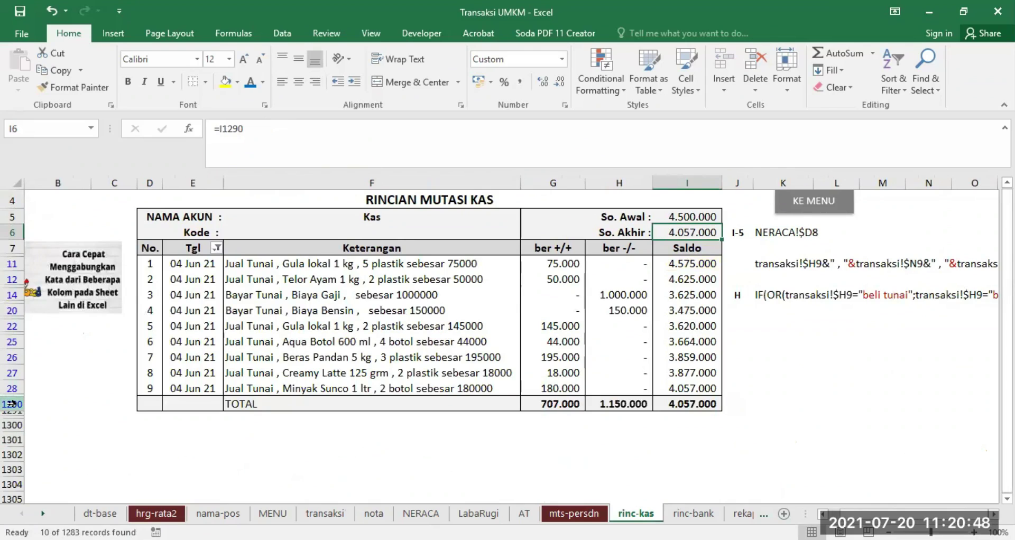
left_click(683, 401)
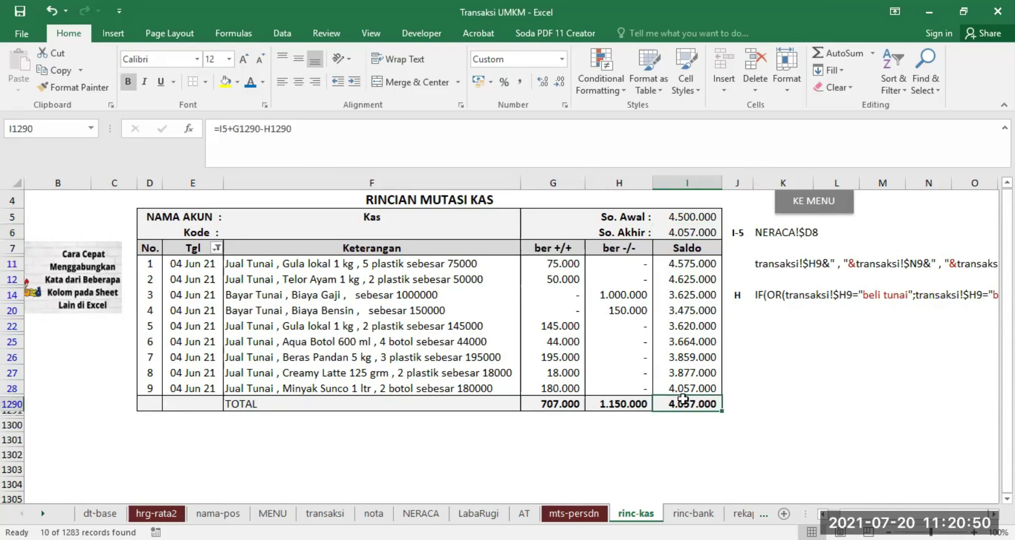
left_click(692, 236)
left_click(688, 403)
Reselect all values in the Tgl column filter to show every row again
left_click(215, 248)
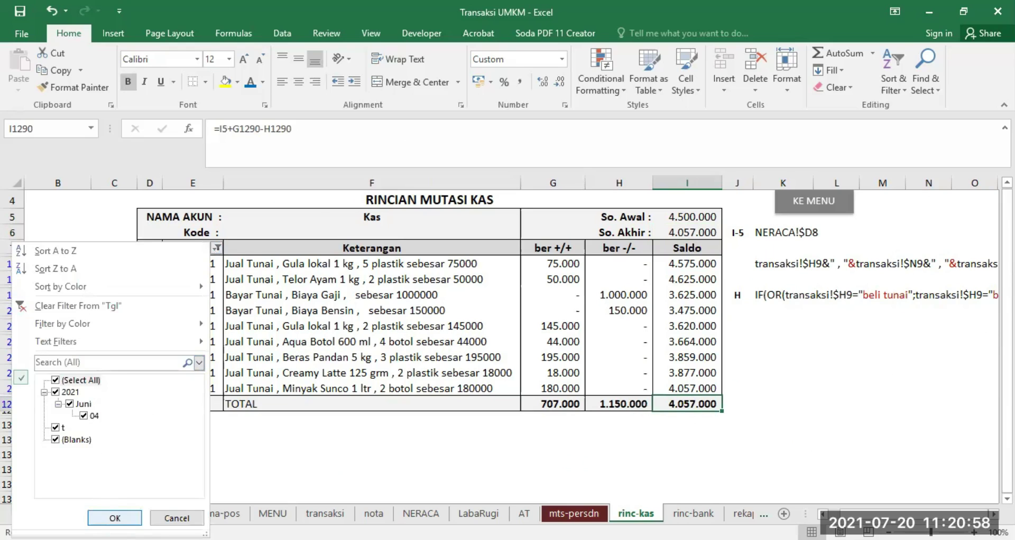
left_click(114, 518)
Examine the Keterangan formula in F8 of rinc-kas alongside its written notes and the transaksi and mts-persdn sheets
left_click(371, 265)
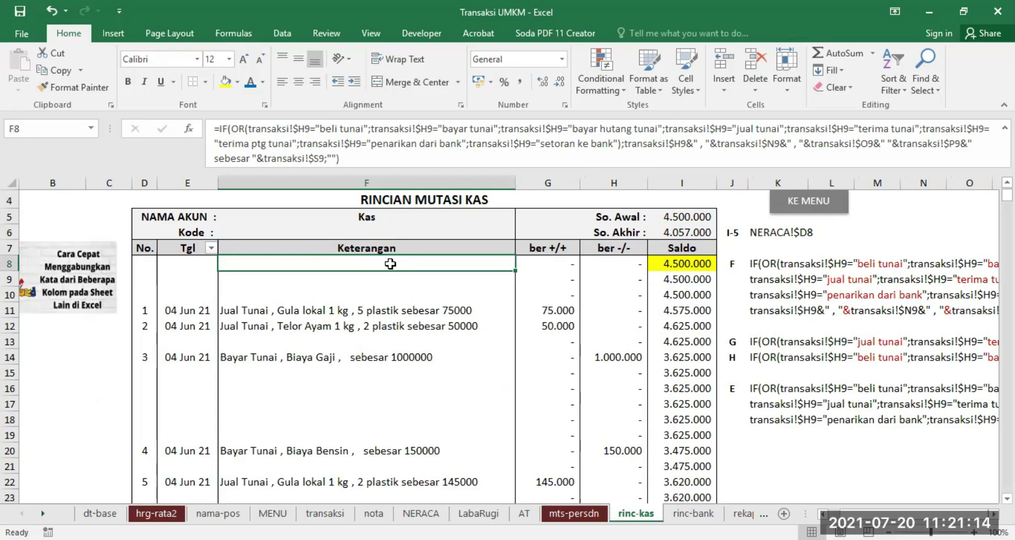
left_click(331, 516)
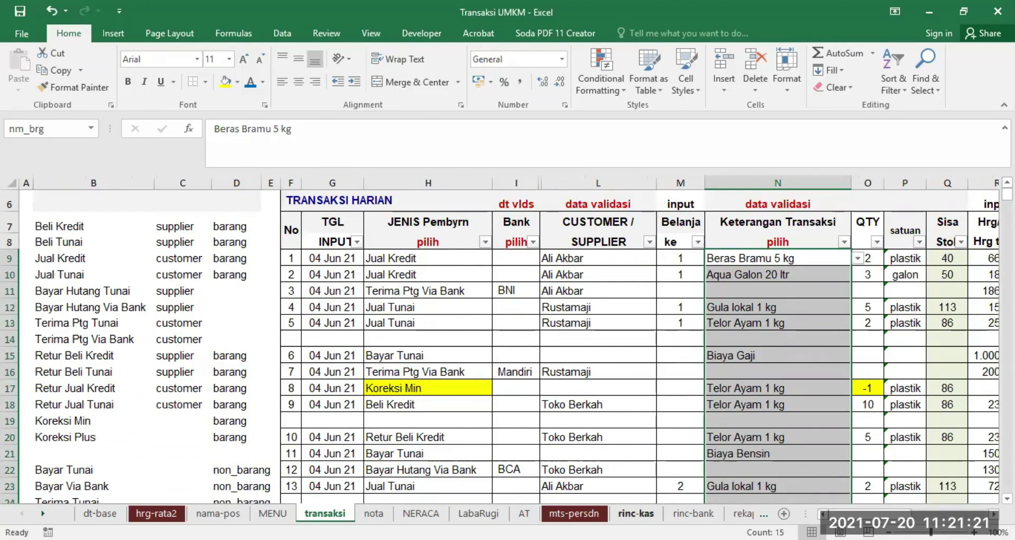
left_click(635, 513)
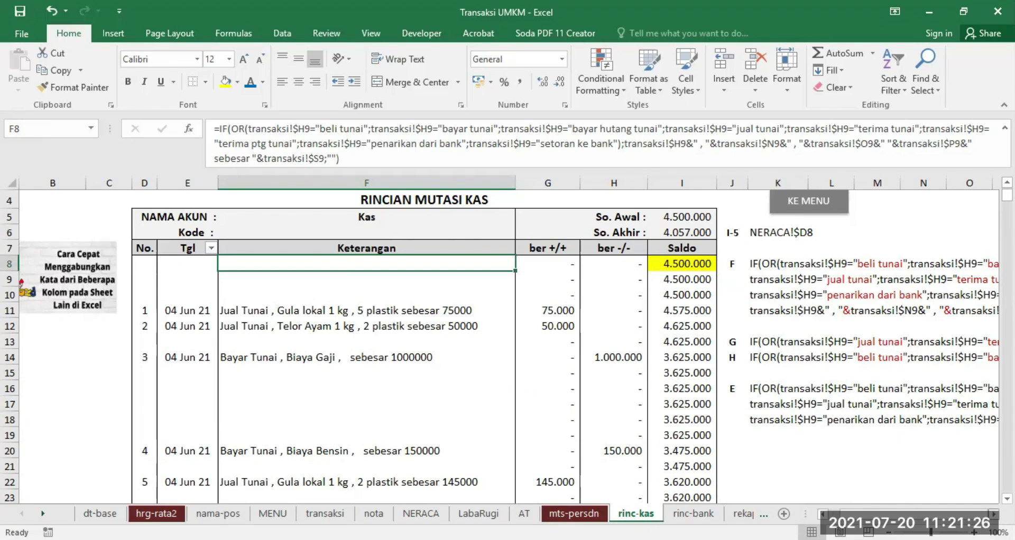
left_click(993, 514)
left_click(994, 514)
left_click(994, 513)
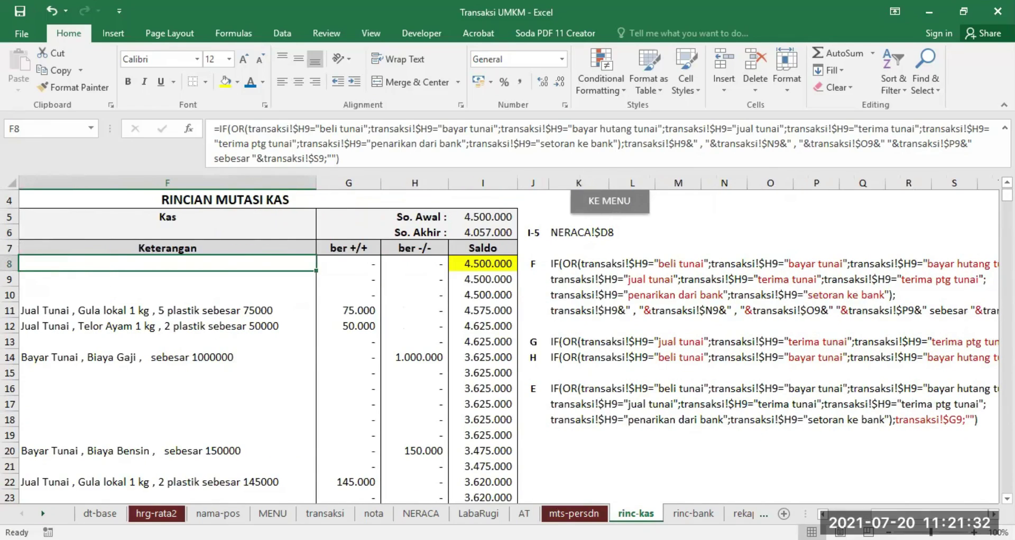
scroll(507, 344, "left", 5)
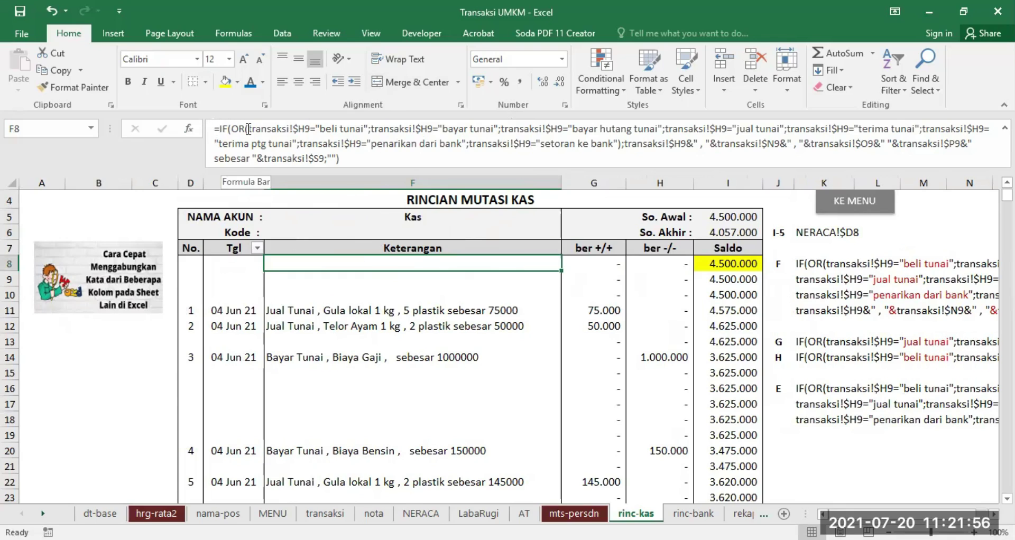
left_click(324, 515)
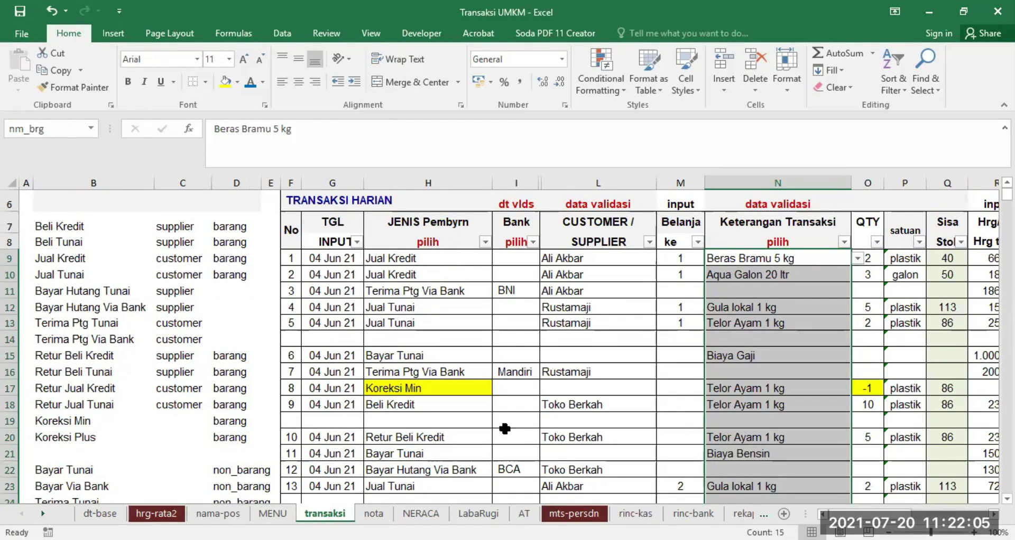
left_click(574, 513)
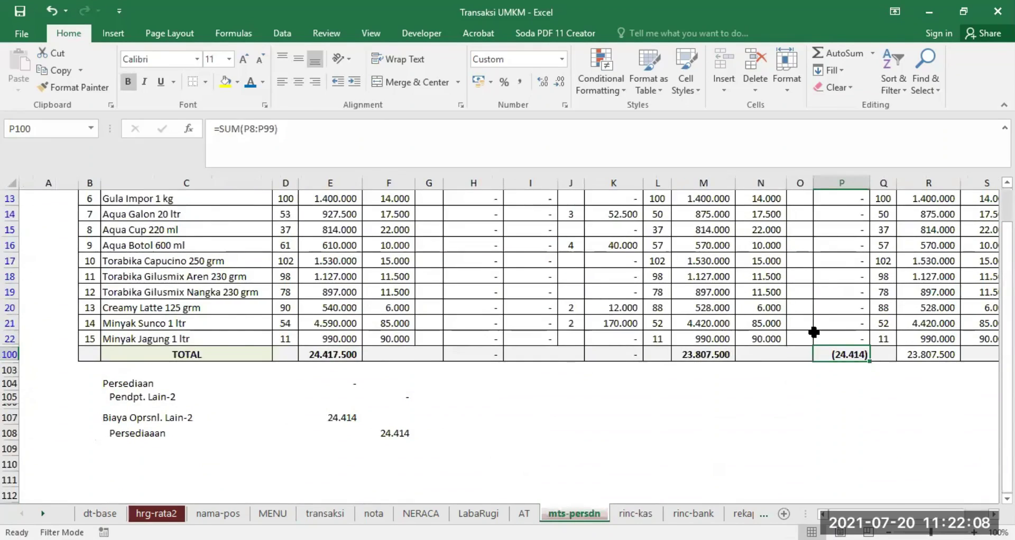
scroll(813, 333, "up", 4)
left_click(635, 513)
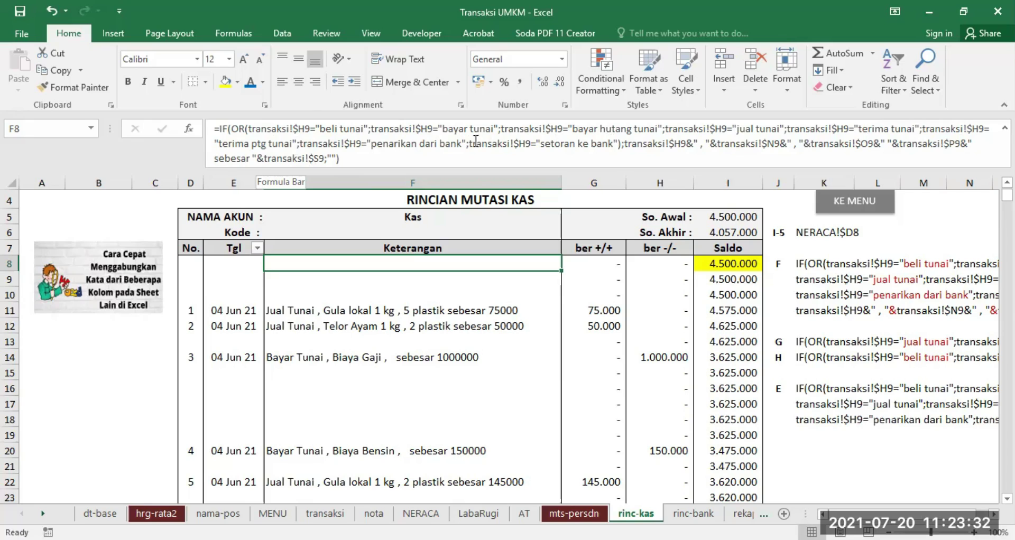
Highlight the first OR condition, transaksi!$H9="beli tunai", in F8's formula and leave the formula unedited
left_click(252, 125)
key("shift+Home")
left_click_drag(249, 128, 368, 130)
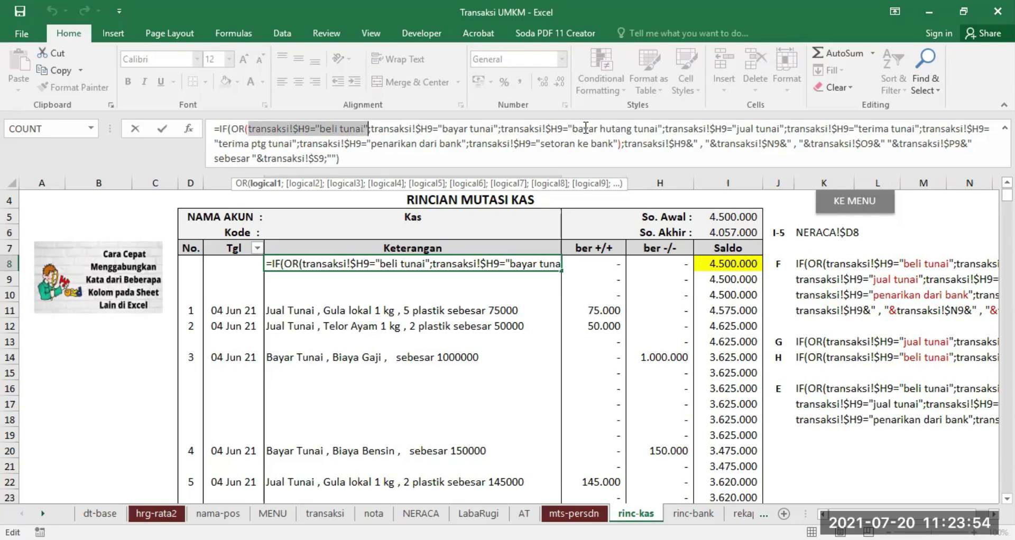
key("Escape")
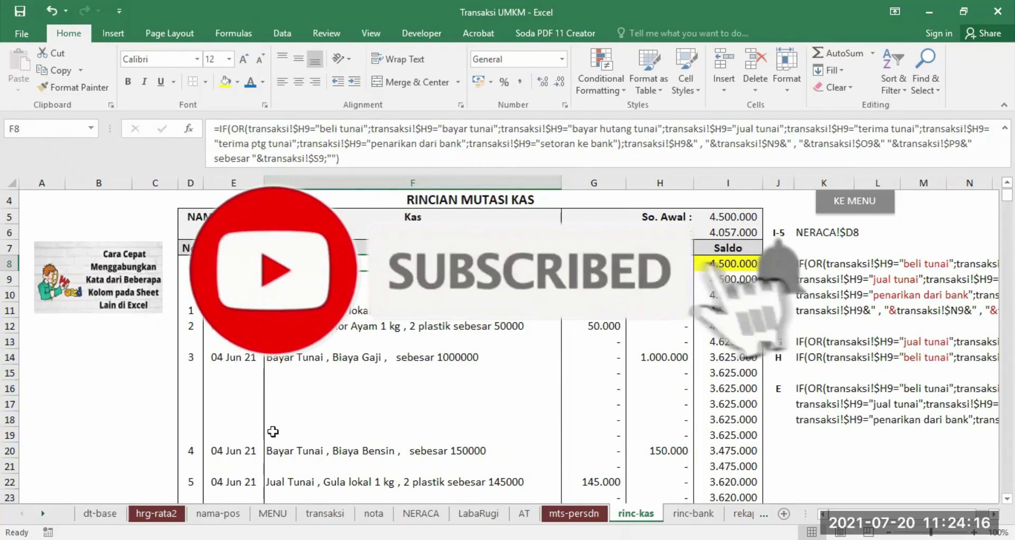
Review the source columns on the transaksi sheet and highlight the OR conditions in the rinc-kas formula notes, K8:R10
left_click(326, 514)
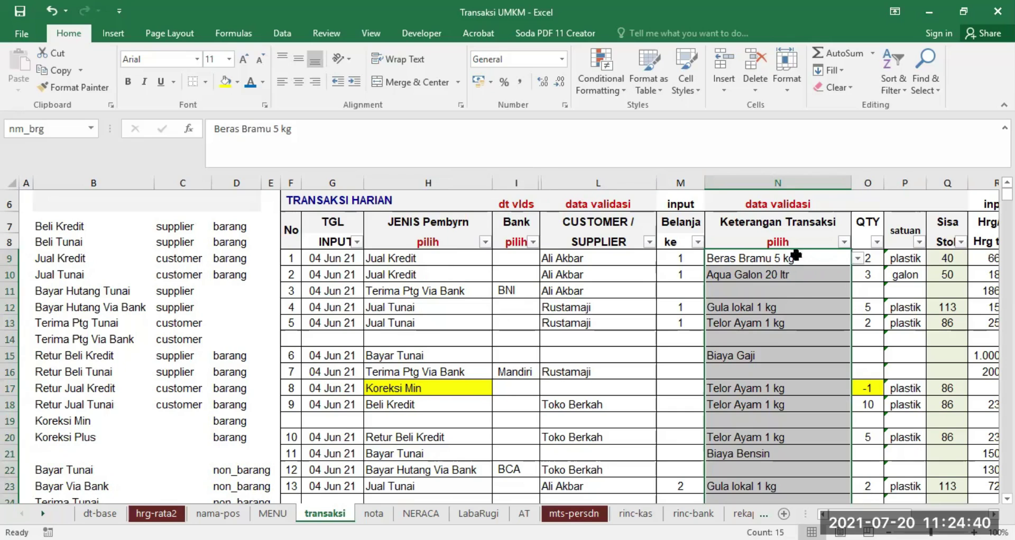
scroll(862, 494, "right", 3)
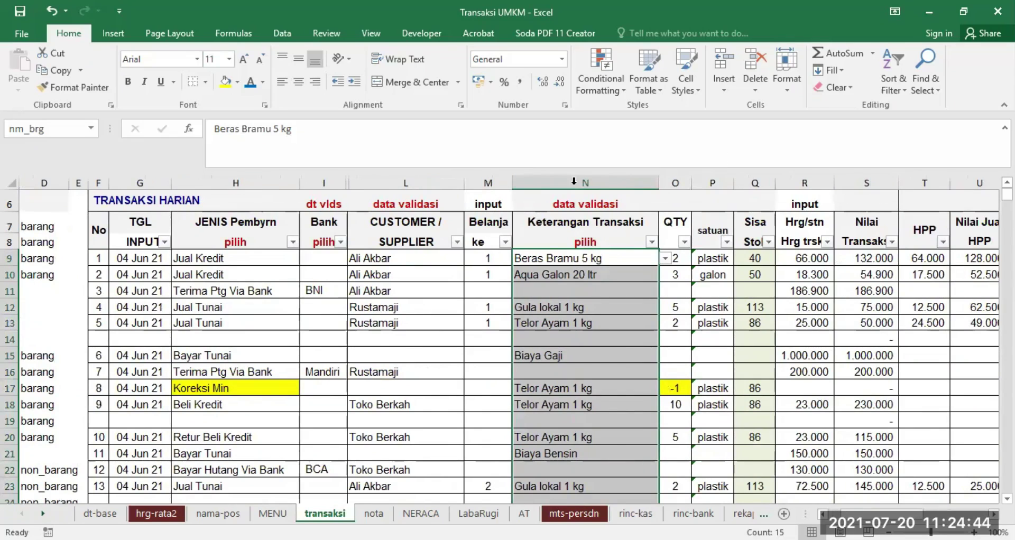
left_click(636, 513)
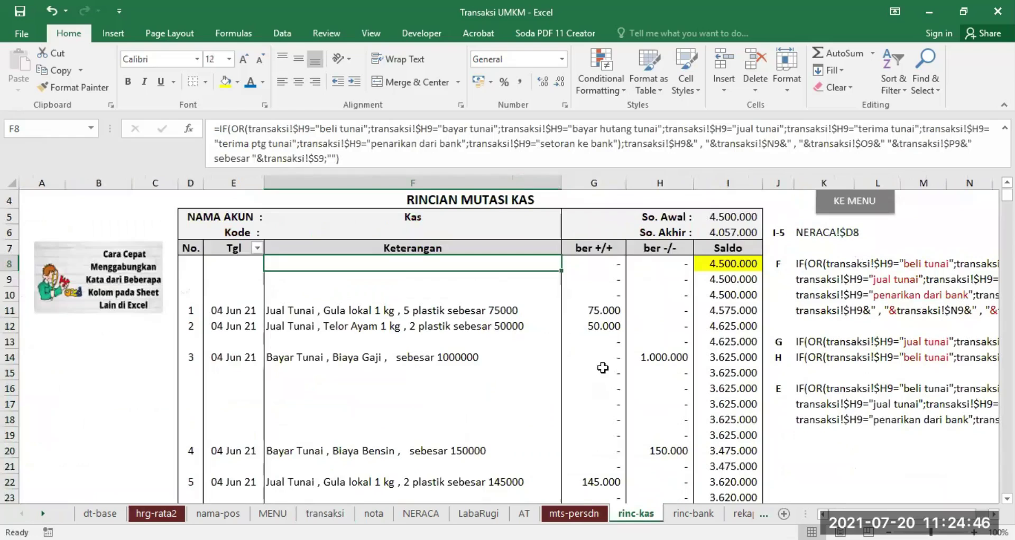
left_click_drag(980, 515, 990, 515)
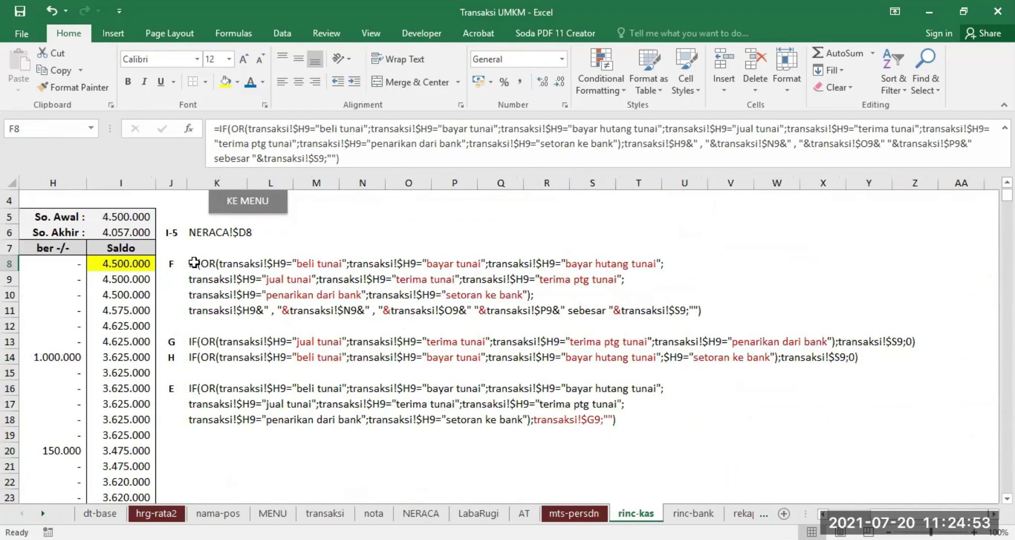
left_click_drag(194, 263, 541, 296)
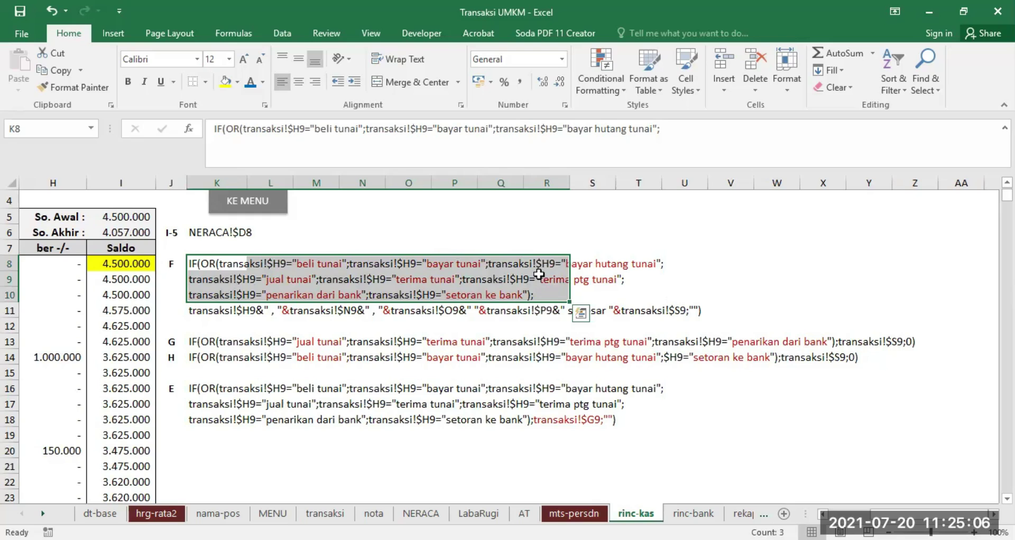
left_click_drag(984, 523, 851, 519)
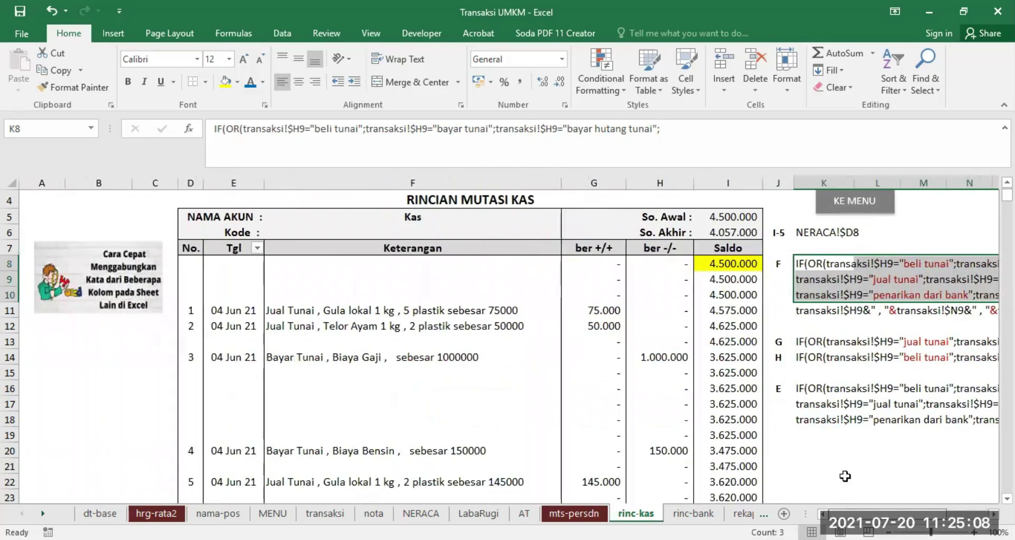
Highlight the transaksi!$H9 reference and the &" , " separator after it in F8's formula, leaving the formula unedited
left_click(447, 263)
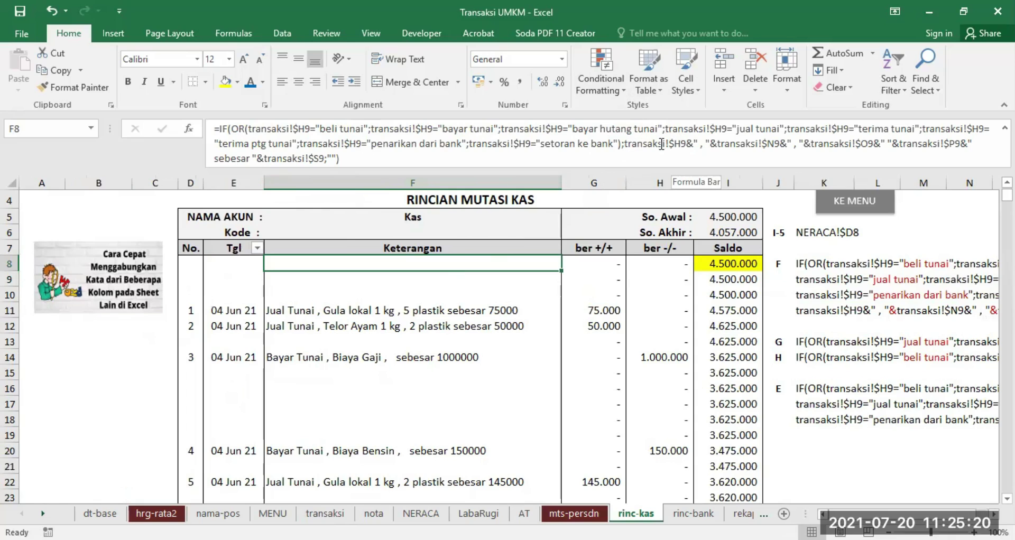
left_click_drag(624, 144, 685, 142)
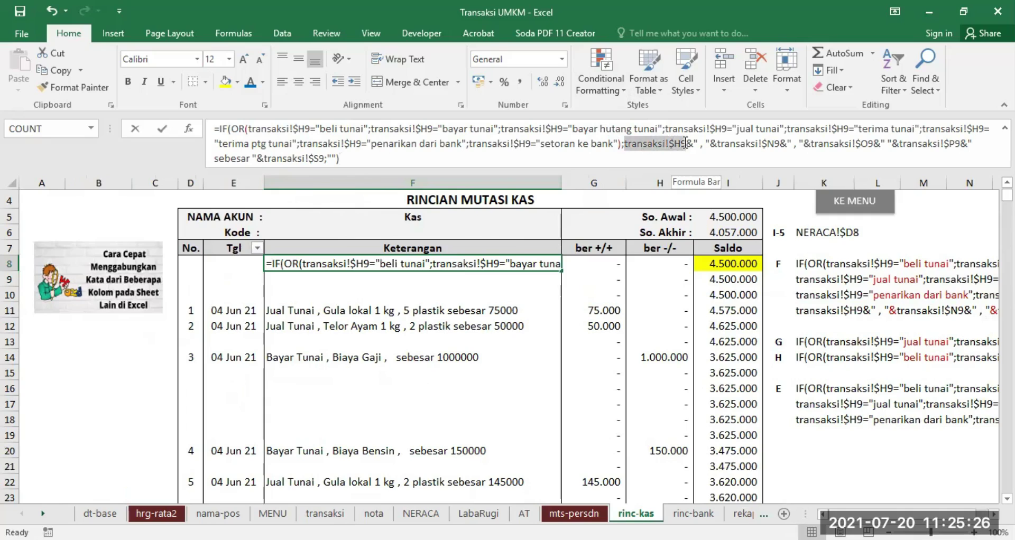
left_click(685, 142)
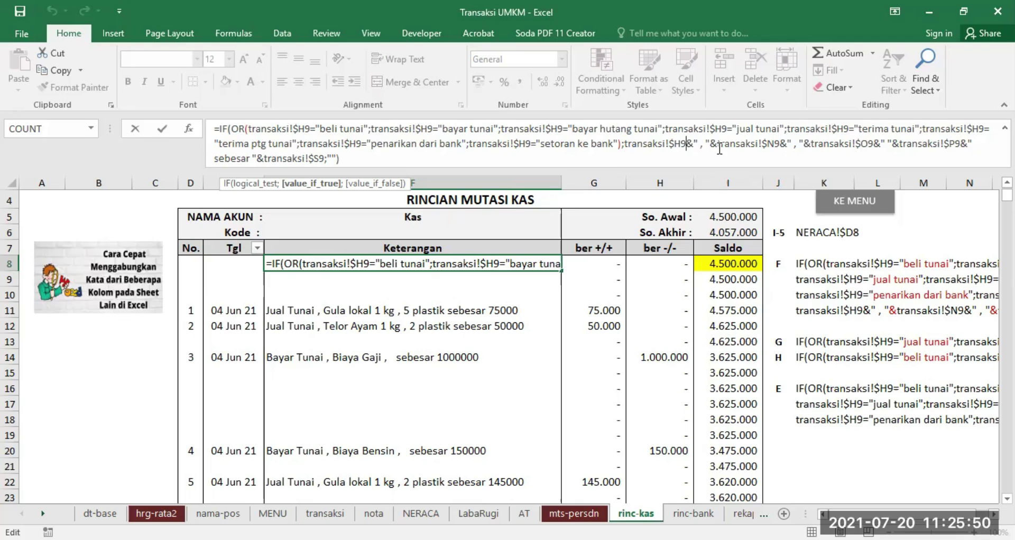
left_click_drag(712, 139, 716, 142)
key("ctrl+Return")
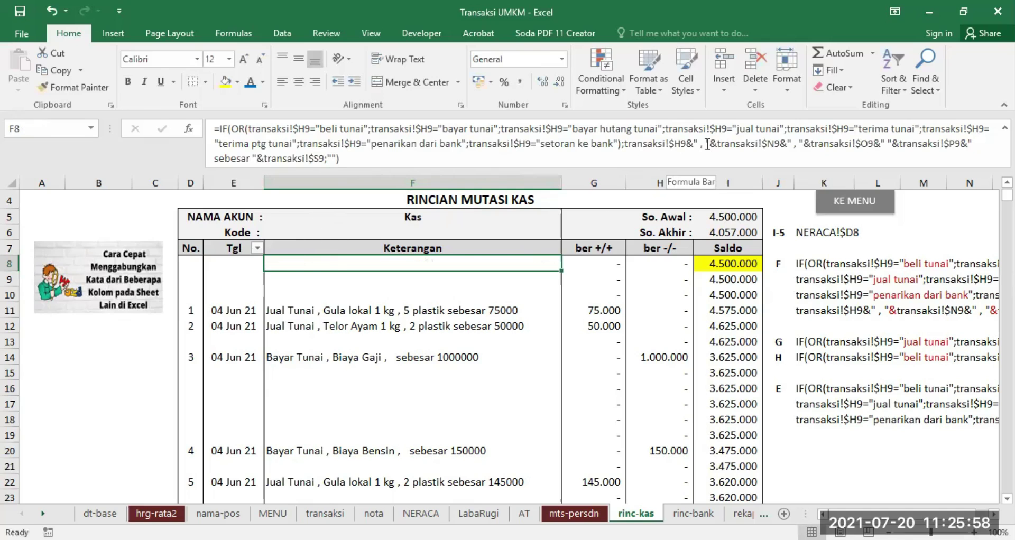
left_click_drag(689, 139, 710, 141)
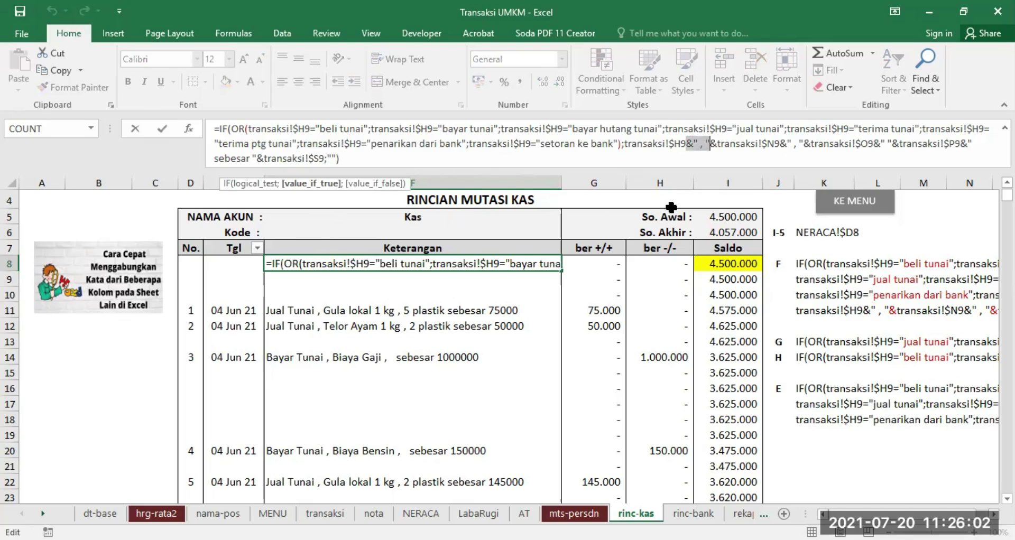
key("Escape")
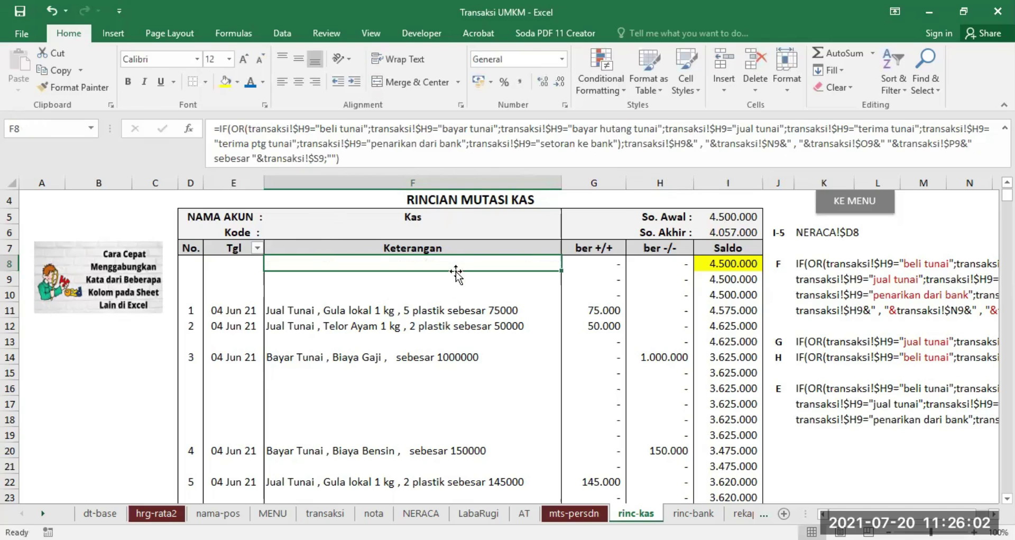
Remove the &" , " separator between transaksi!$H12 and &transaksi!$N12 in the F11 Keterangan formula
left_click(284, 310)
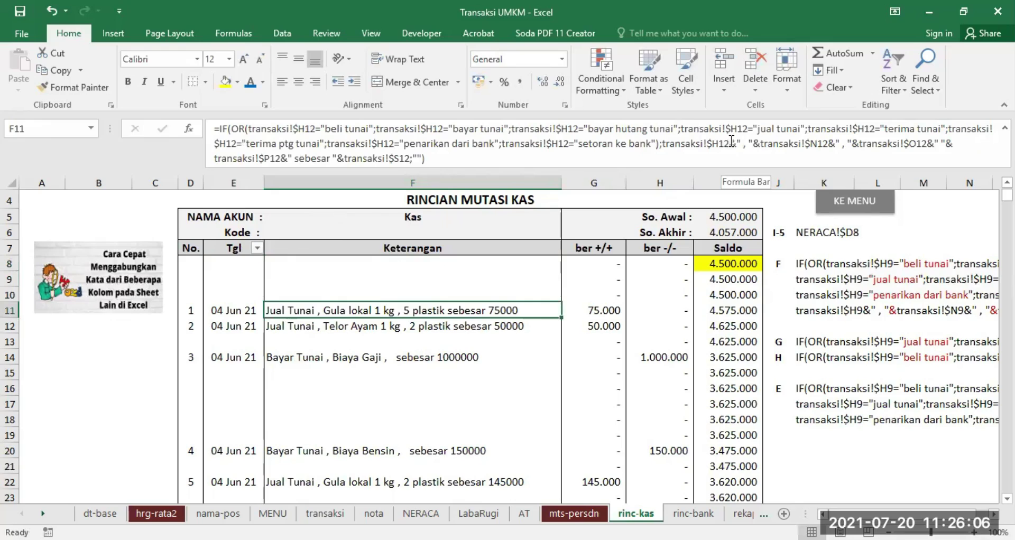
left_click_drag(729, 140, 753, 141)
key("BackSpace")
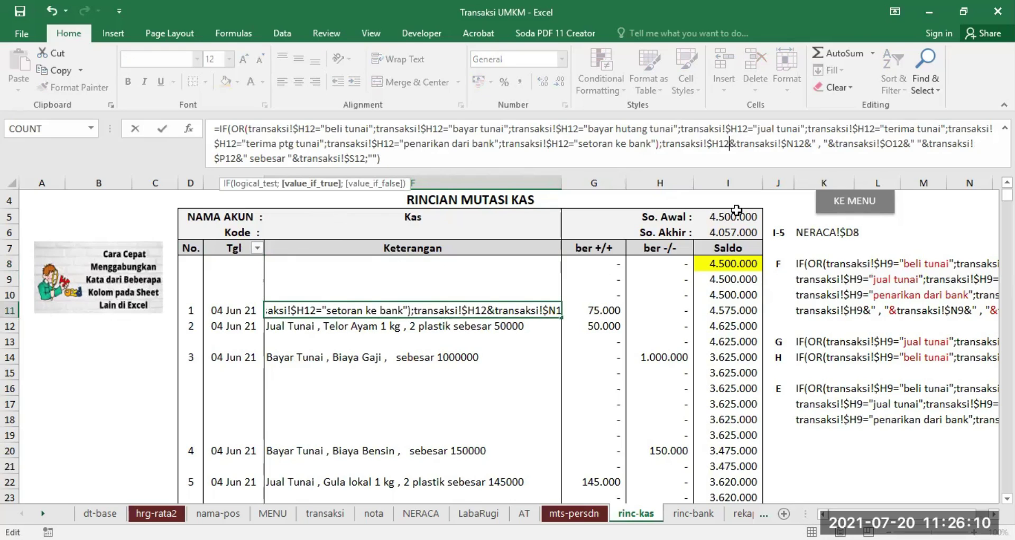
key("Return")
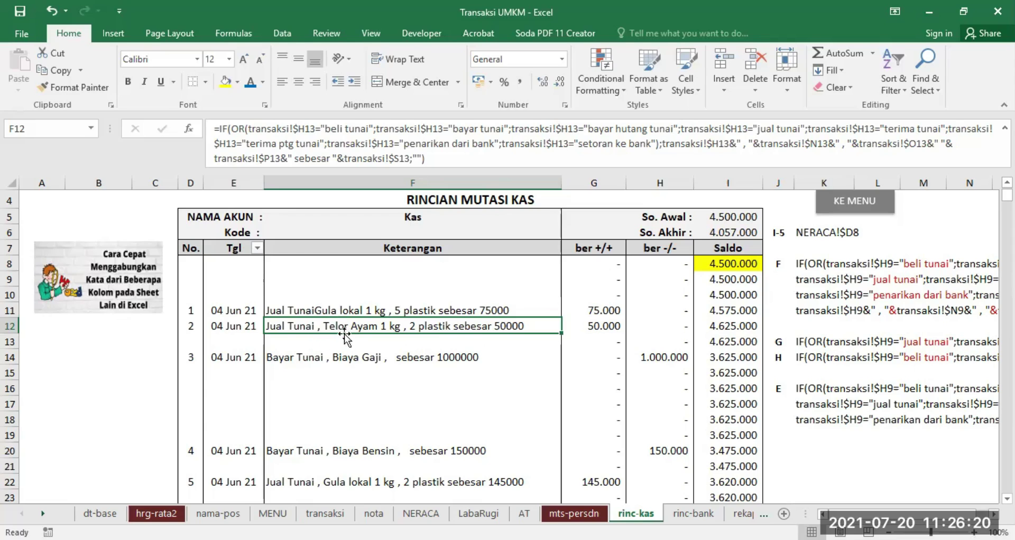
Insert the &" , " separator back after transaksi!$H12 in F11's formula
left_click(352, 311)
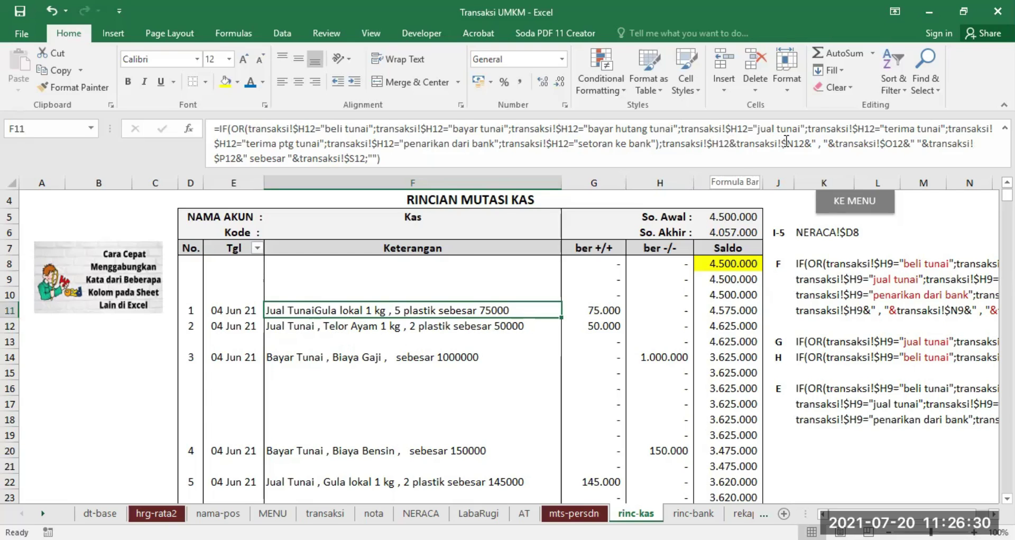
left_click(730, 143)
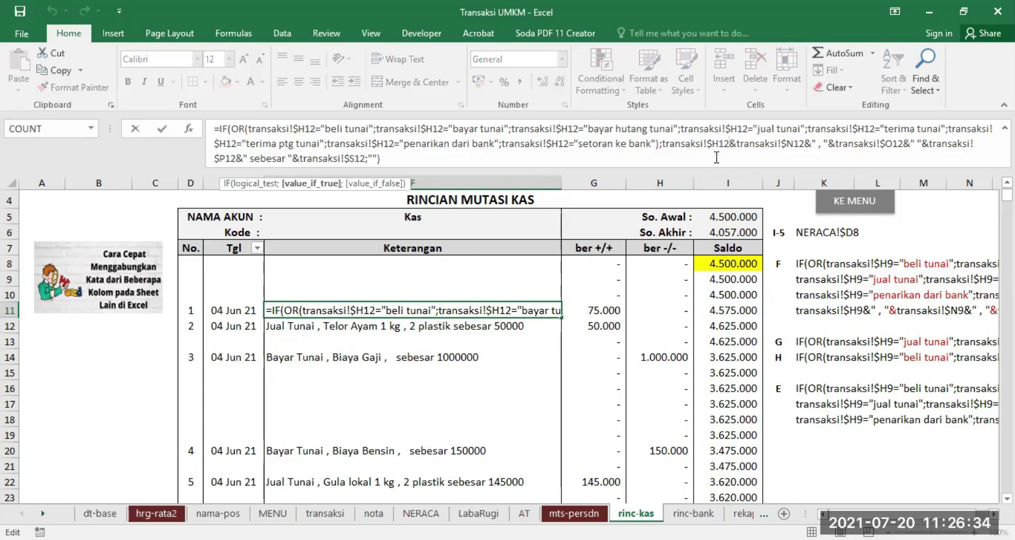
type("&")
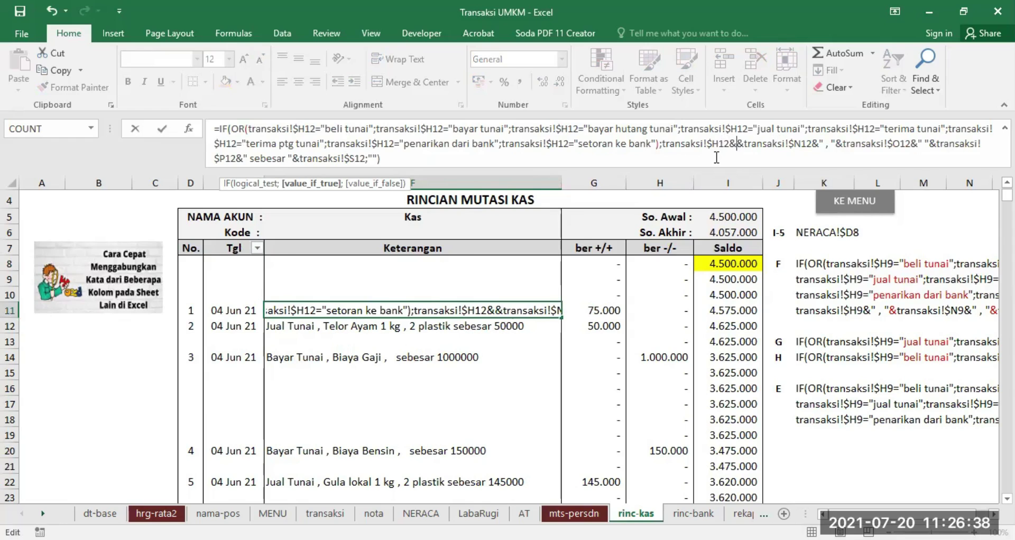
type("\"")
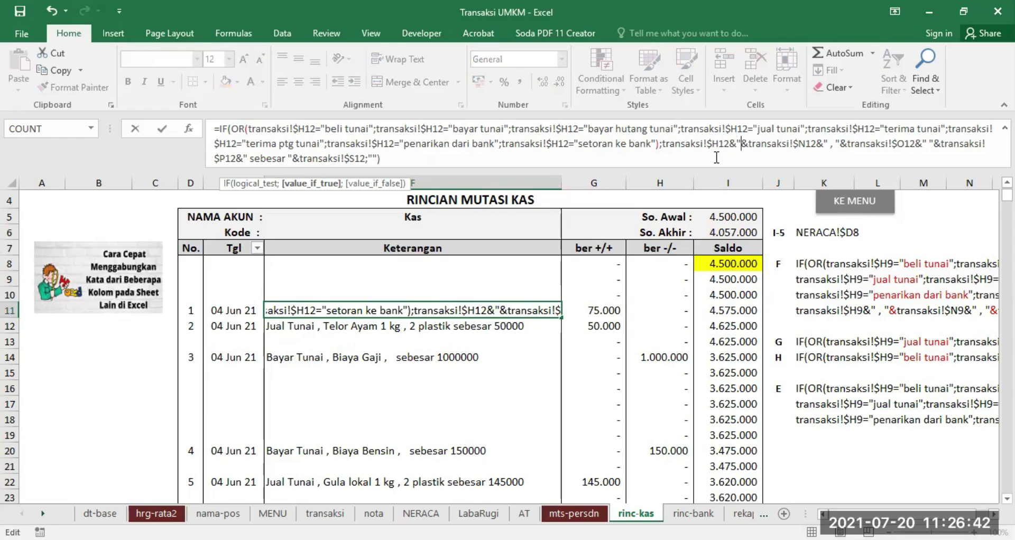
type(" ,")
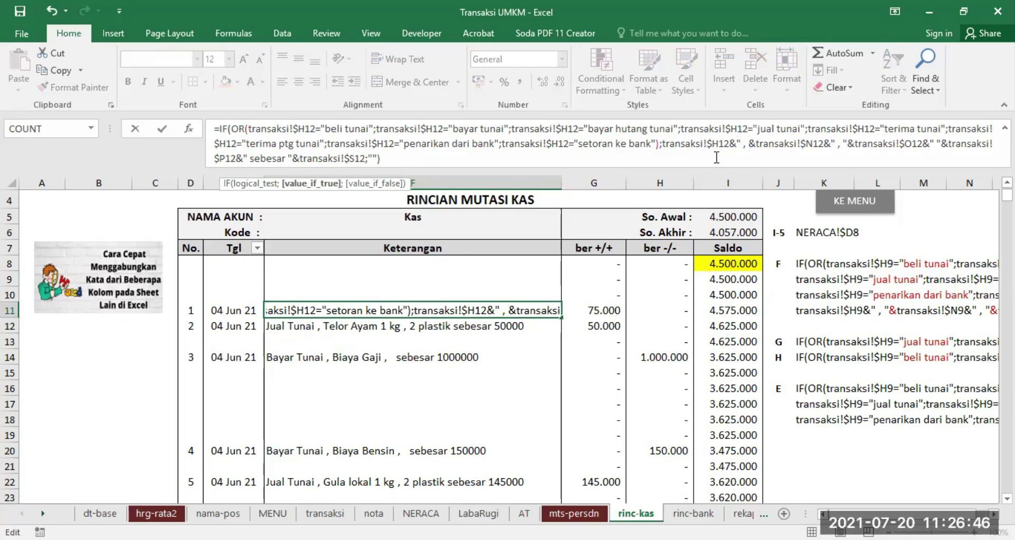
type(" \"")
key("Return")
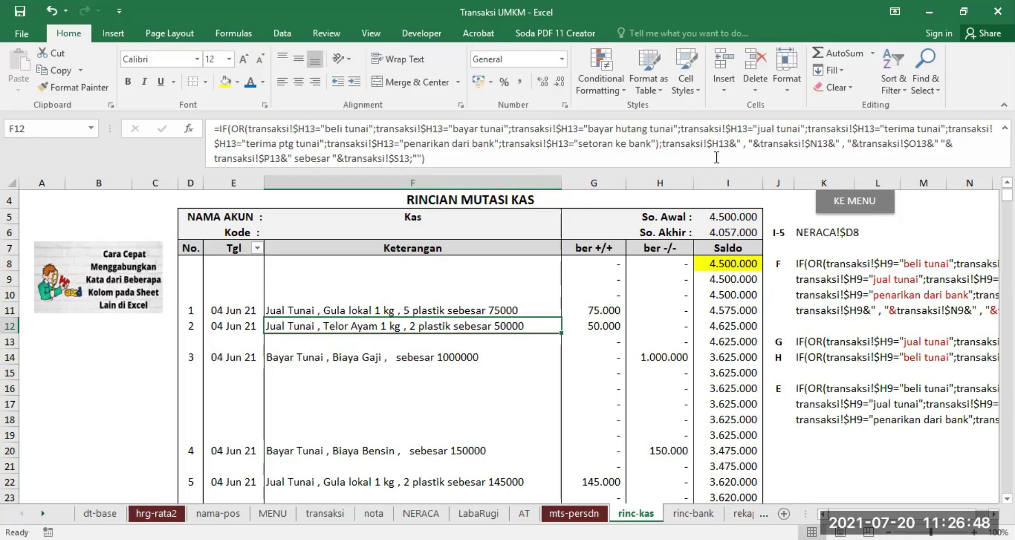
Highlight the &" , " separator between the payment type and item references in F11, keeping the formula as it is
left_click(307, 307)
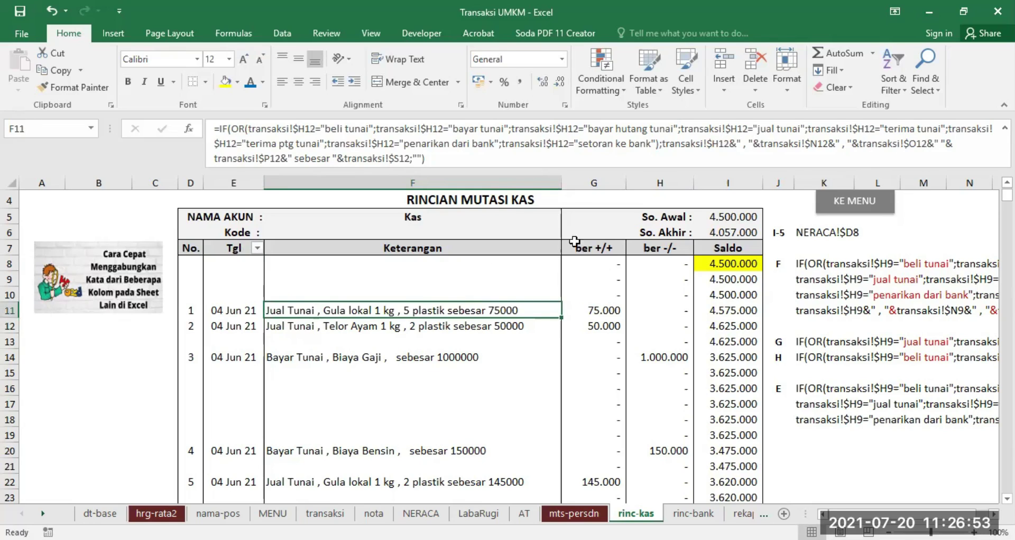
left_click(731, 141)
left_click_drag(729, 140, 753, 140)
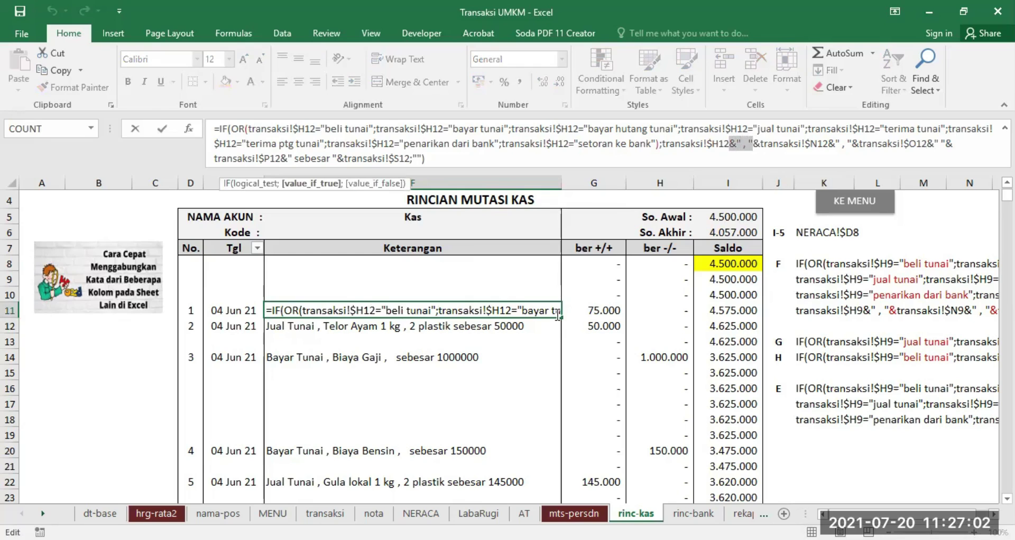
key("Return")
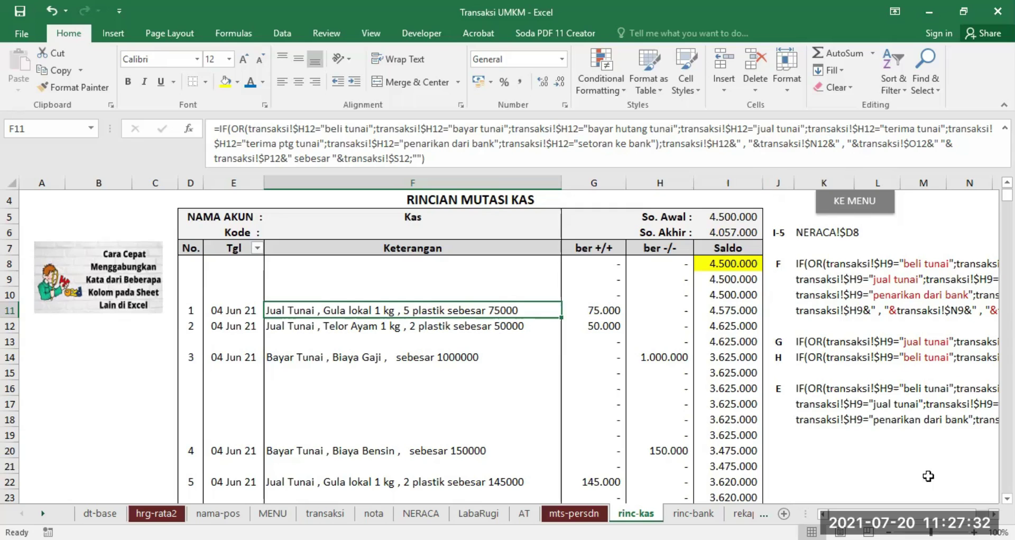
Compare the formula notes with the transaksi sheet's columns and highlight the &" after transaksi!$H12 in F11's formula
scroll(698, 409, "right", 5)
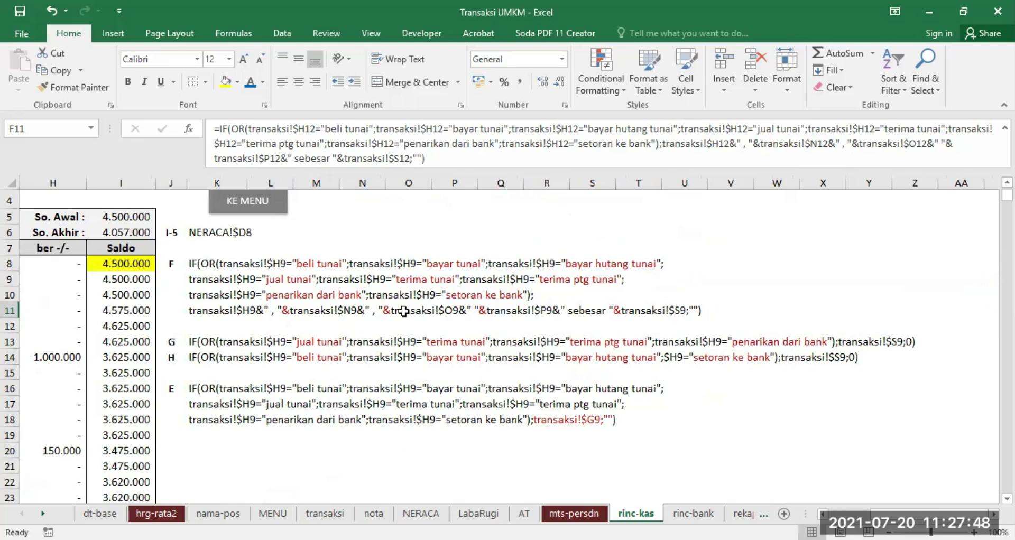
left_click(328, 513)
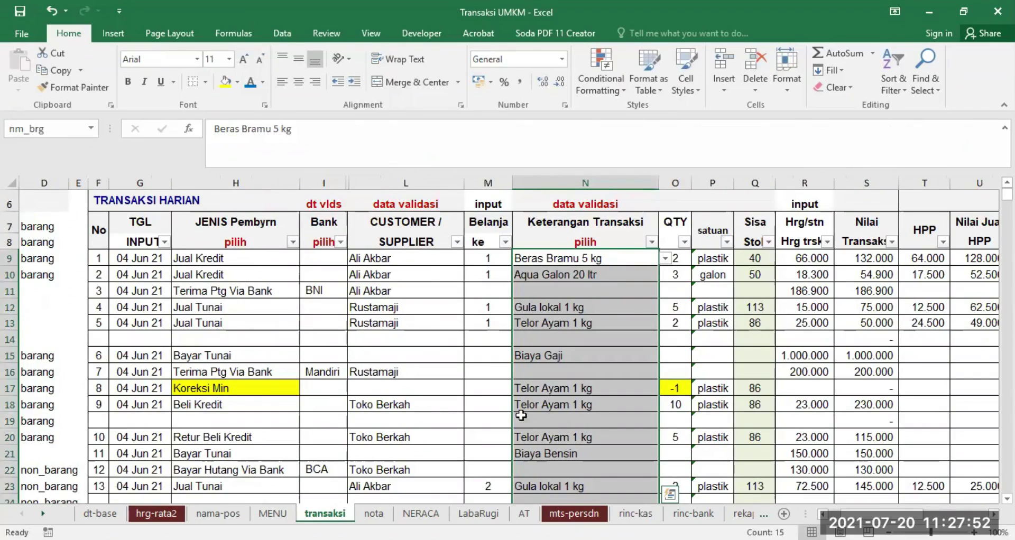
left_click(635, 513)
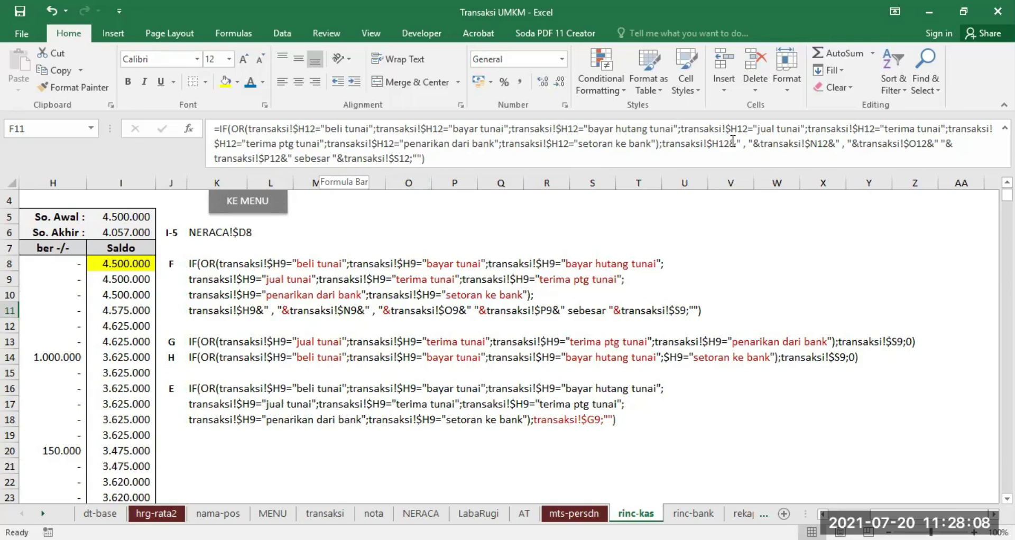
left_click_drag(732, 142, 744, 141)
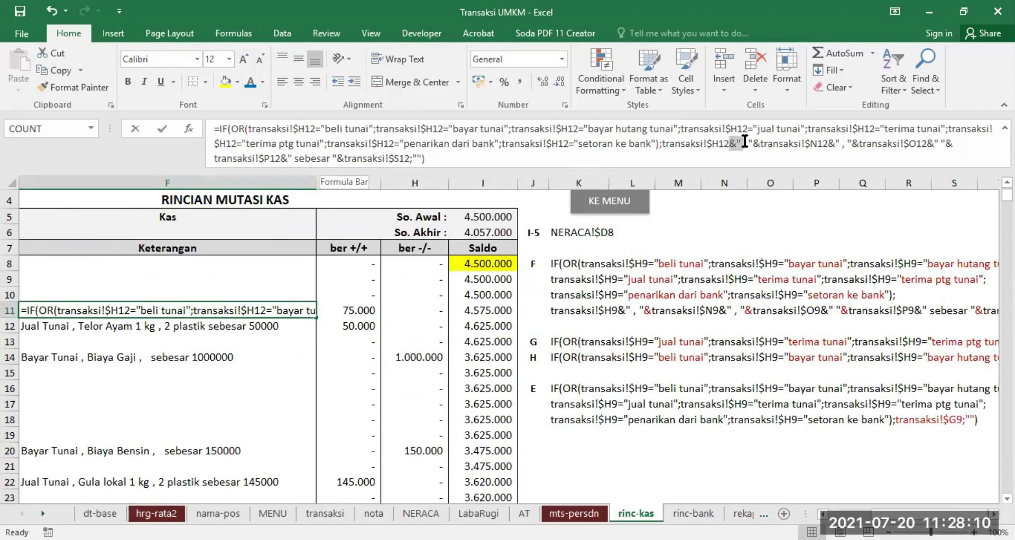
type(",")
left_click(751, 142)
key("Return")
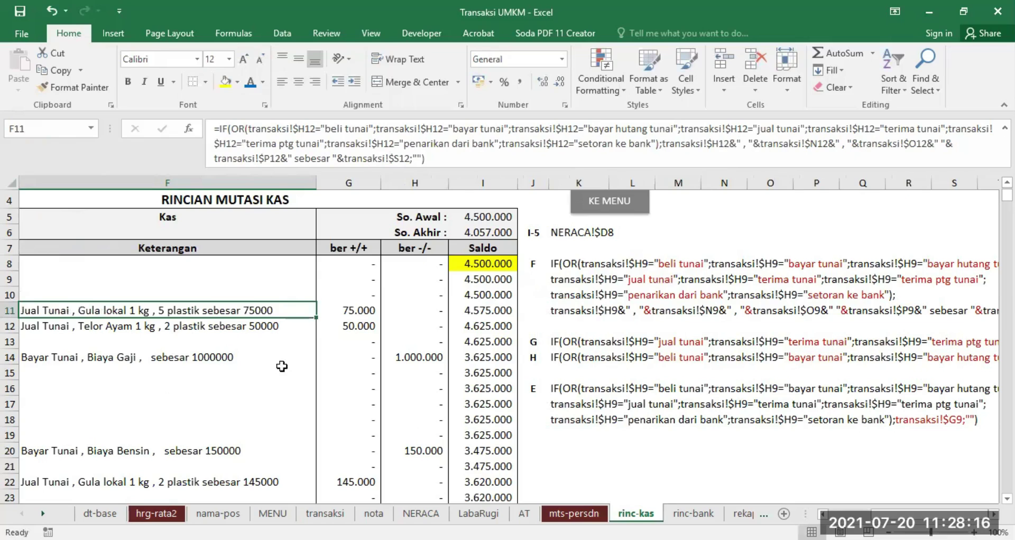
Highlight the value-if-true part of F11's formula, from transaksi!$H12 through transaksi!$S12, and leave the formula unedited
left_click(822, 514)
left_click(822, 514)
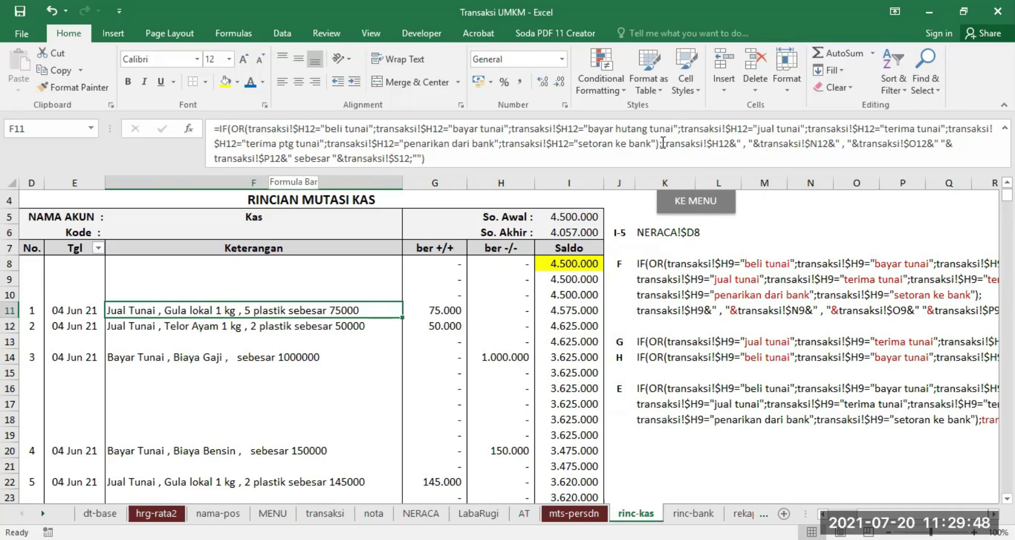
left_click_drag(663, 143, 410, 159)
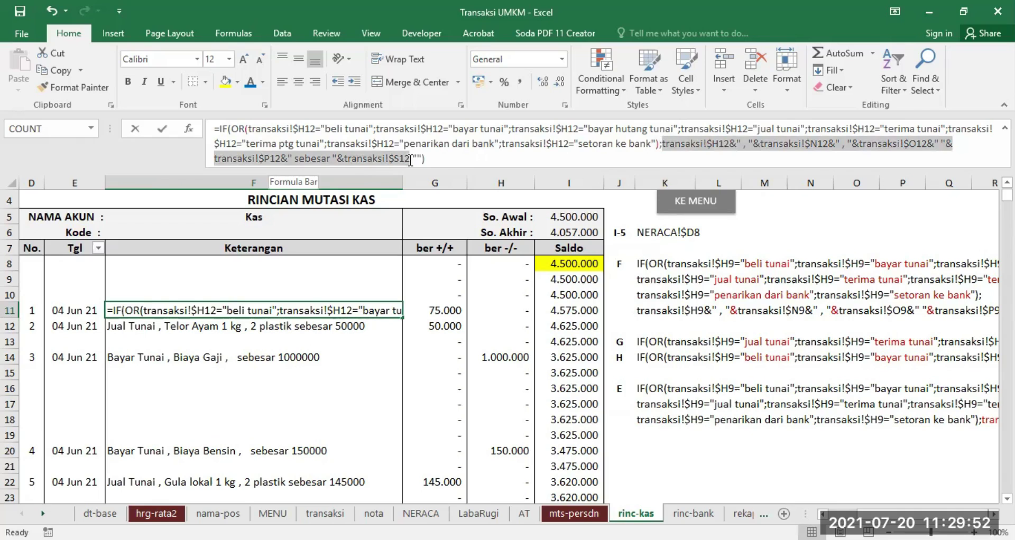
left_click_drag(410, 159, 412, 159)
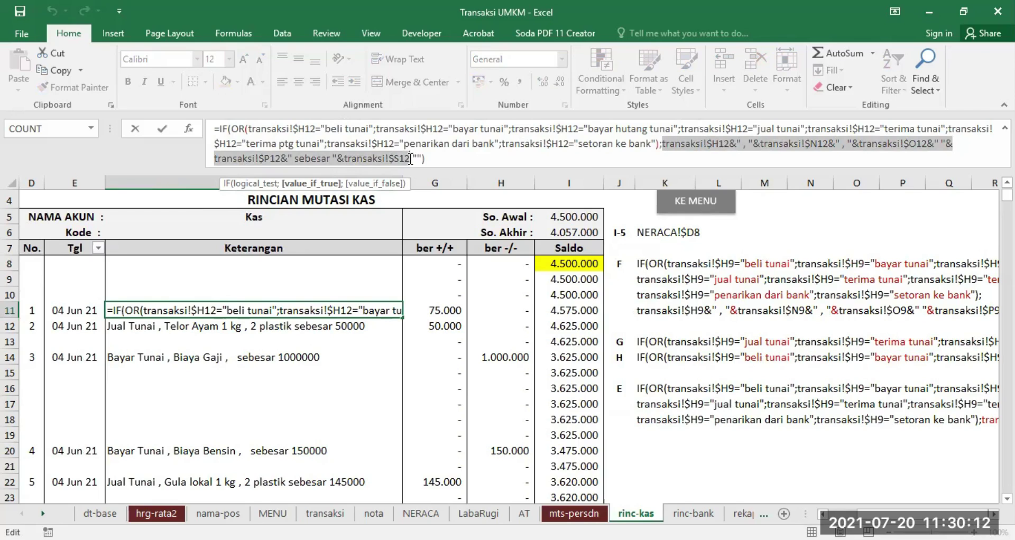
type(";")
left_click(429, 157)
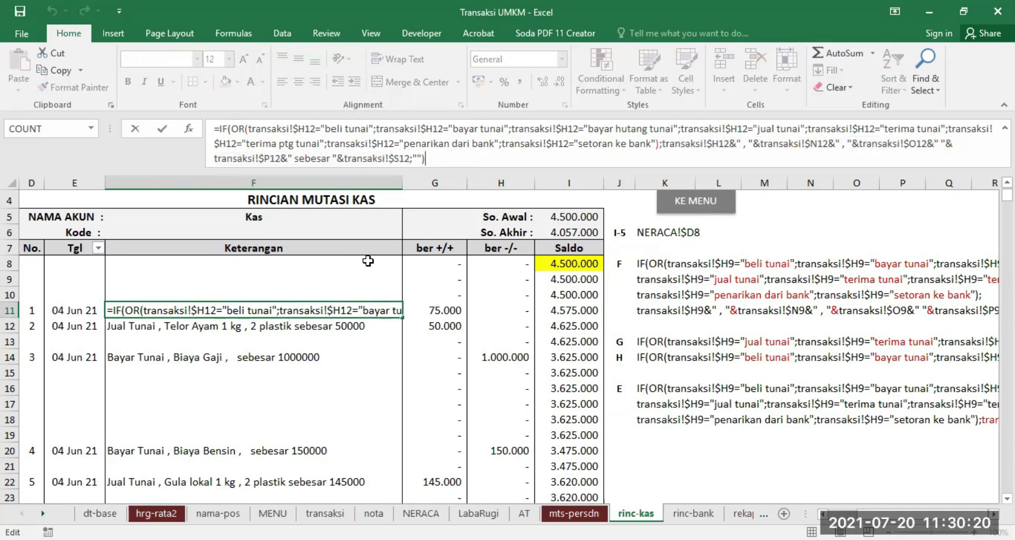
left_click(367, 261)
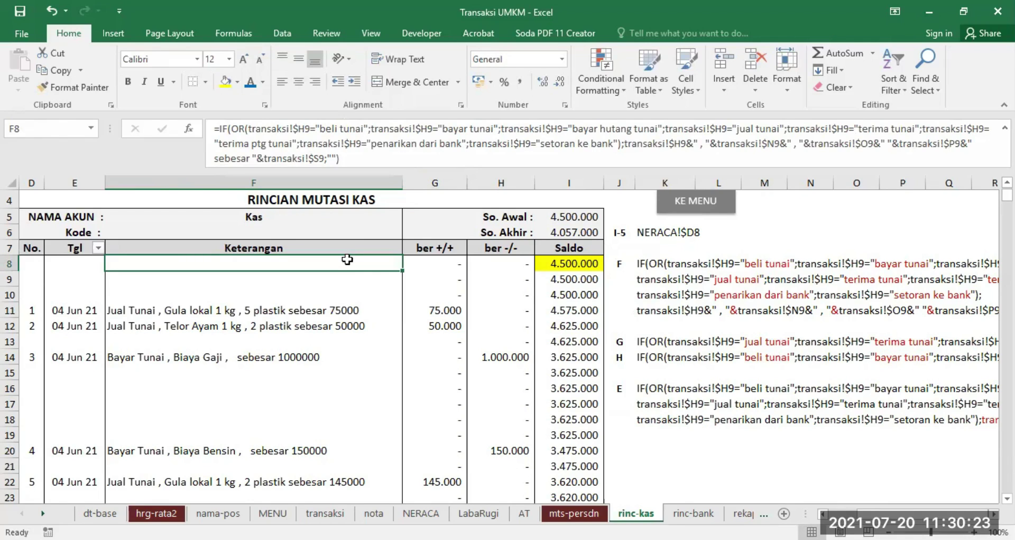
Compare the ber +/+ formula in G8 with the Keterangan formula in F8
left_click(443, 265)
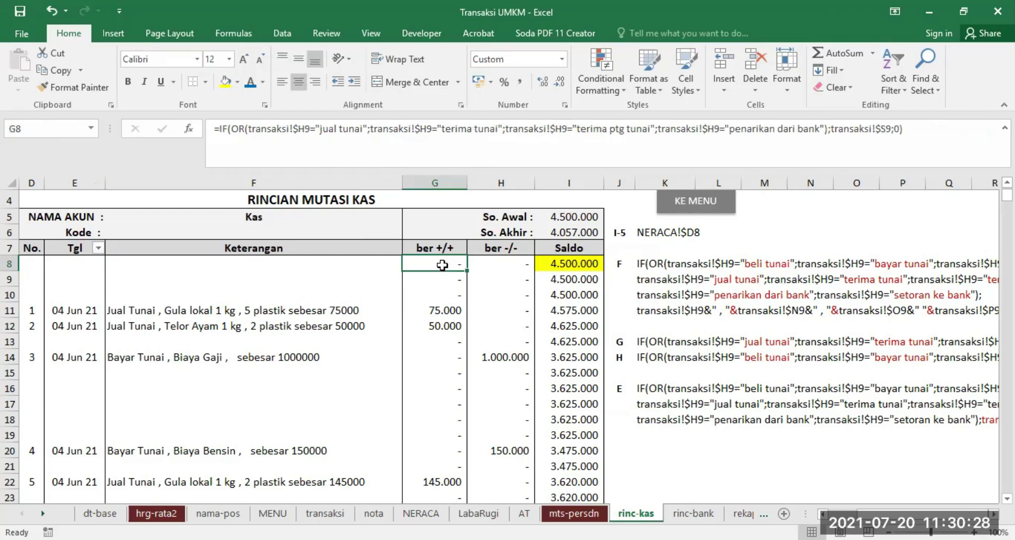
left_click(324, 263)
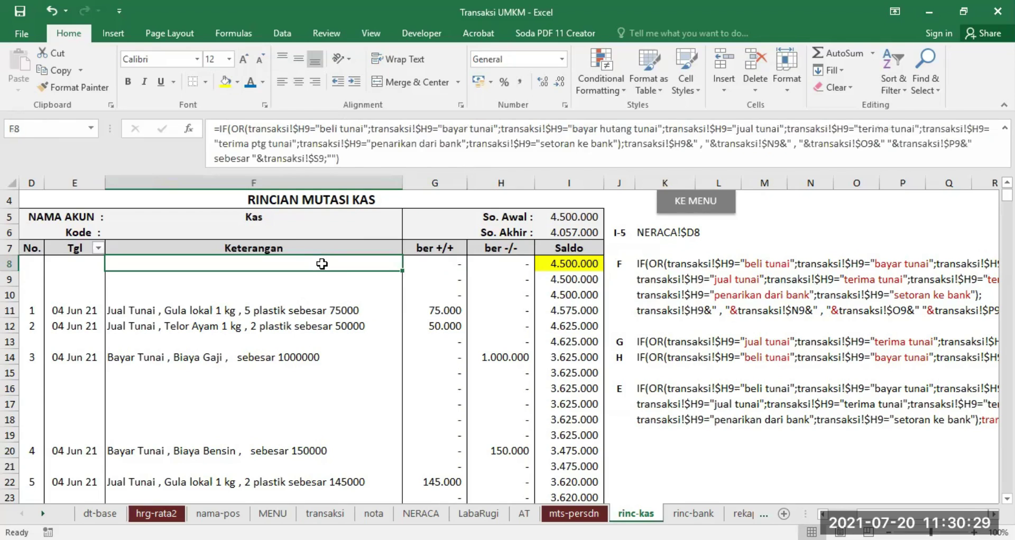
left_click(434, 263)
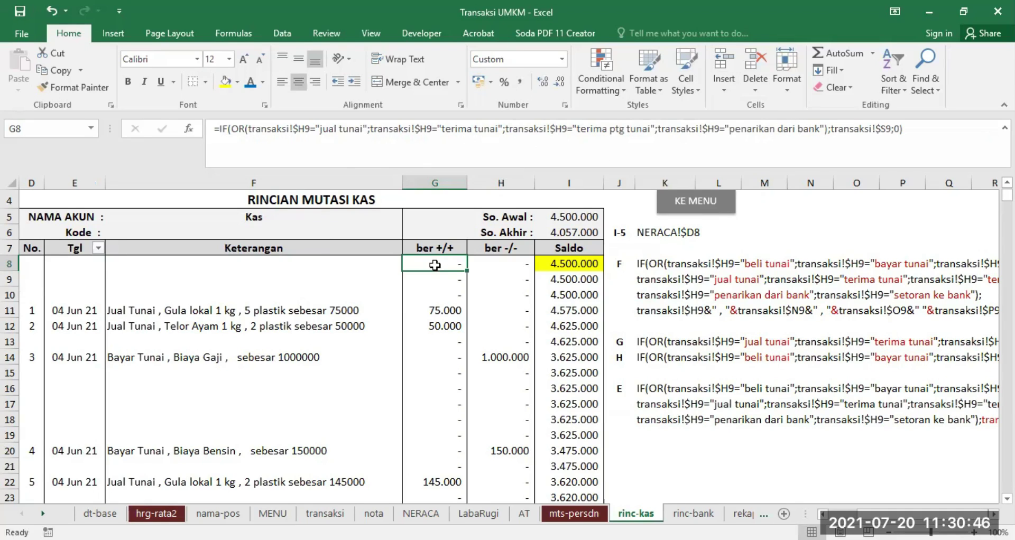
Highlight the "beli tunai", "bayar tunai" and "bayar hutang tunai" conditions in F8's OR formula
left_click(278, 264)
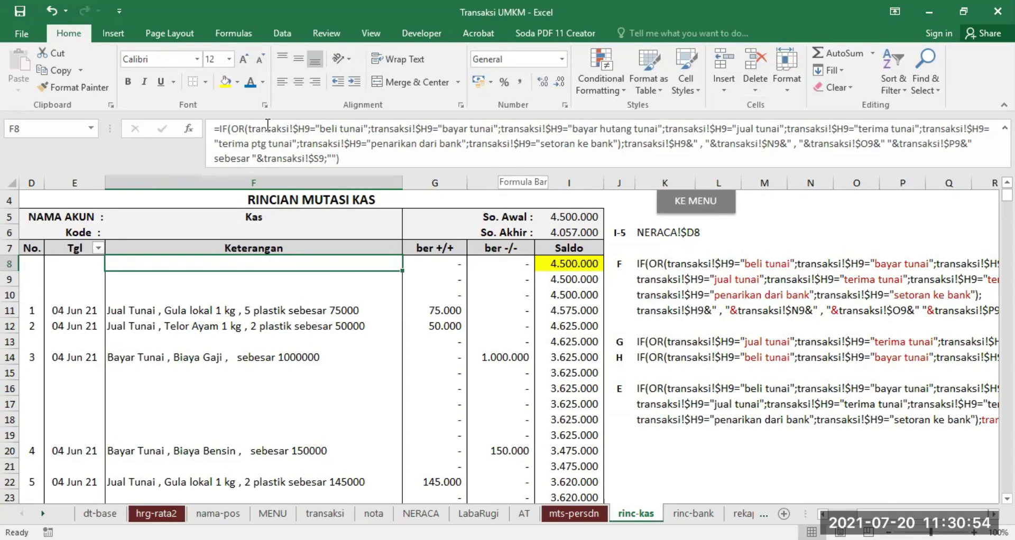
left_click_drag(250, 127, 661, 124)
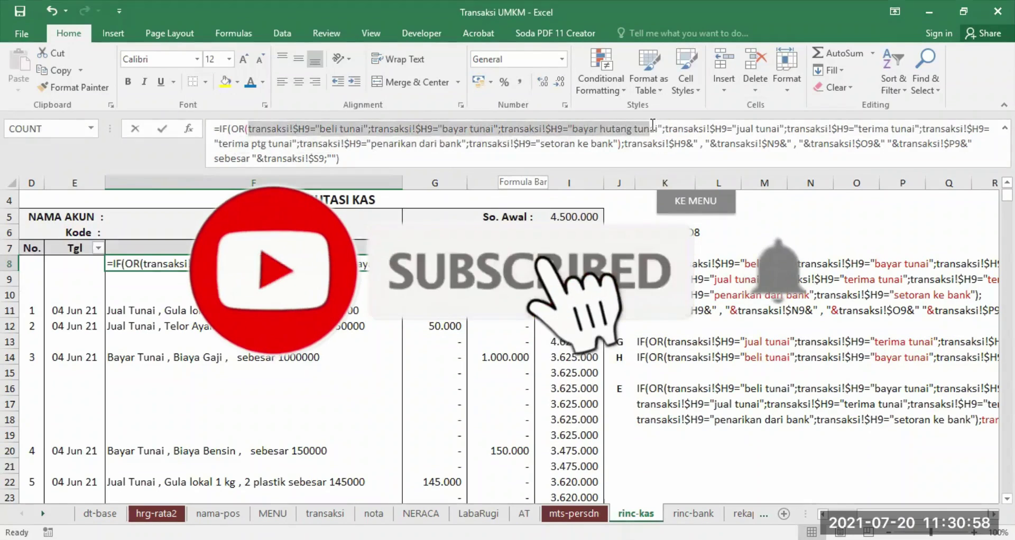
left_click(661, 125)
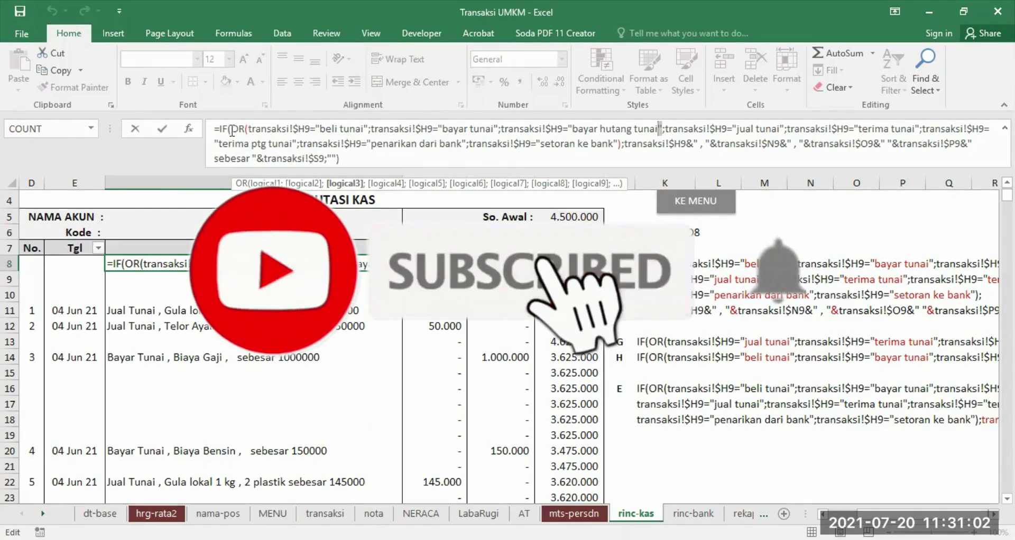
left_click_drag(250, 125, 662, 124)
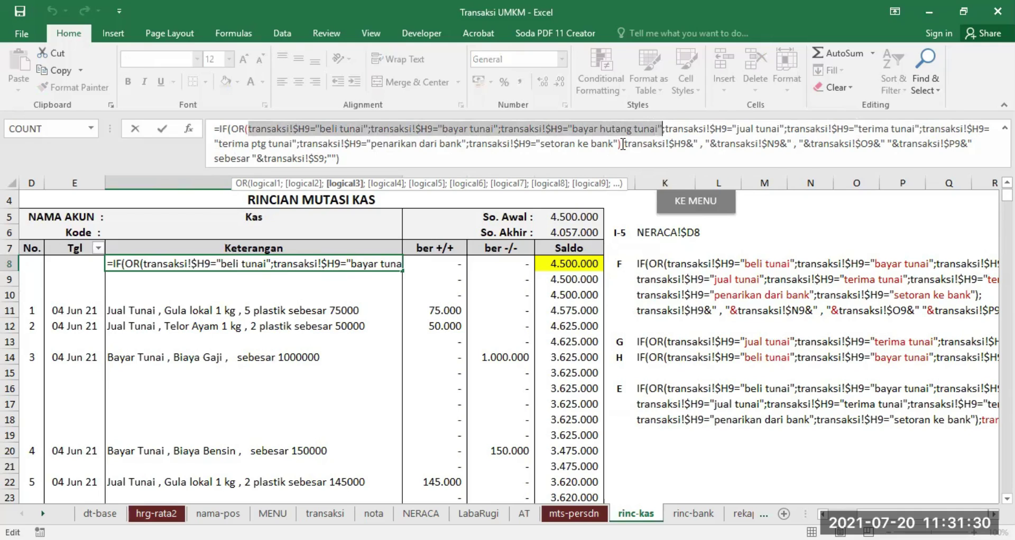
Leave F8's formula unedited and examine the ber +/+ formula in G8 and the ber -/- formula note in K14
key("Escape")
left_click(455, 263)
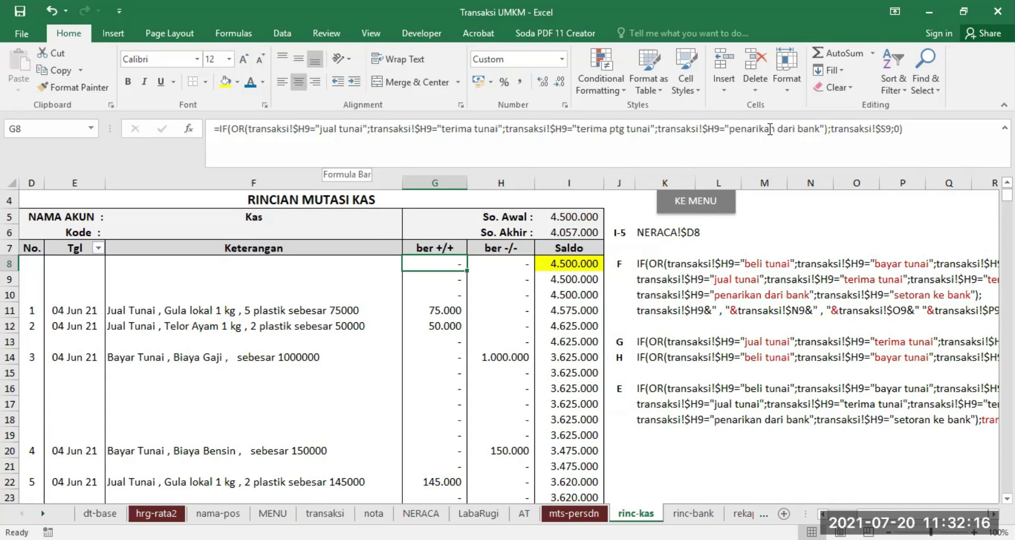
left_click(647, 355)
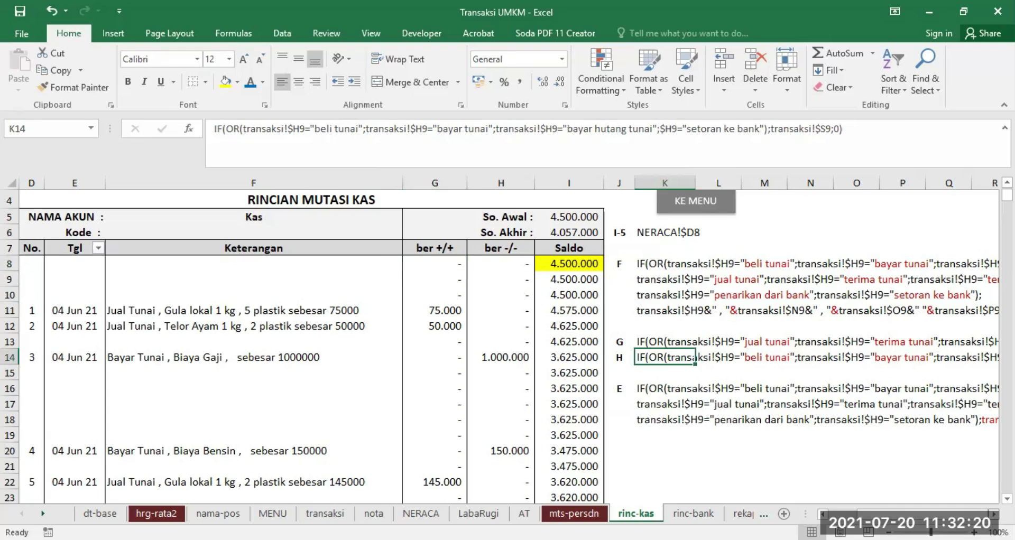
scroll(507, 338, "right", 4)
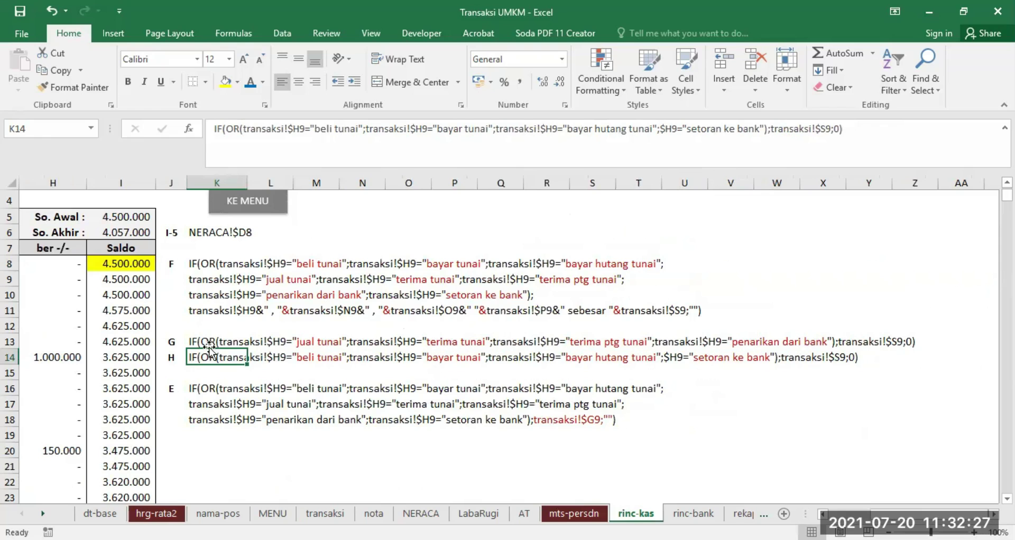
left_click_drag(898, 514, 867, 514)
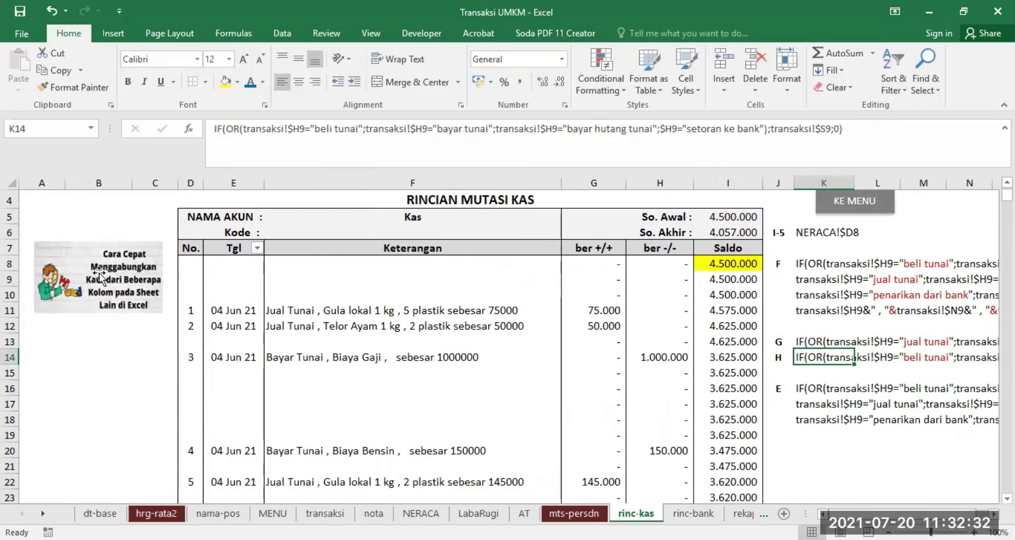
Compare the Tgl formula in E8 with the Keterangan formula in F8 and the date column on the transaksi sheet
left_click(212, 267)
left_click(388, 266)
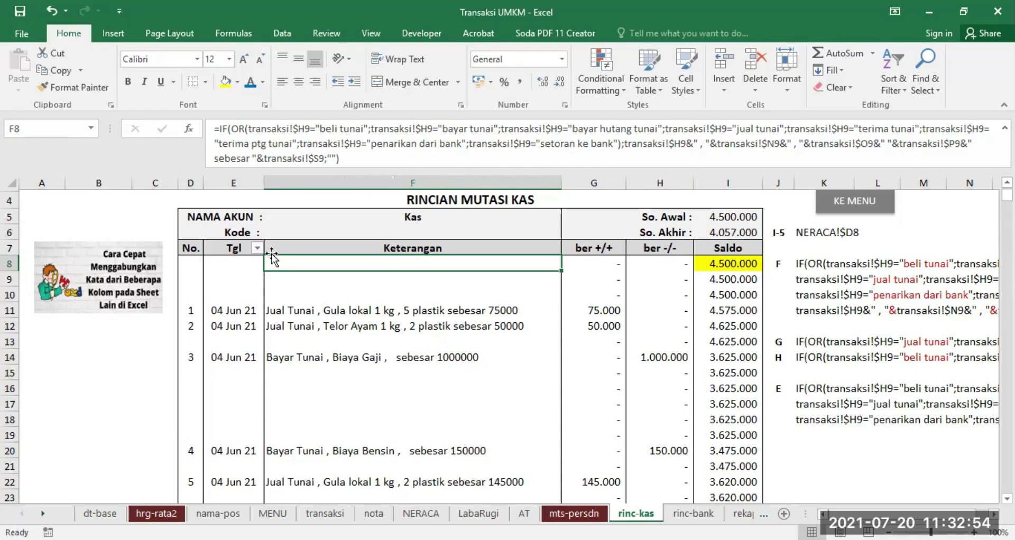
left_click(241, 264)
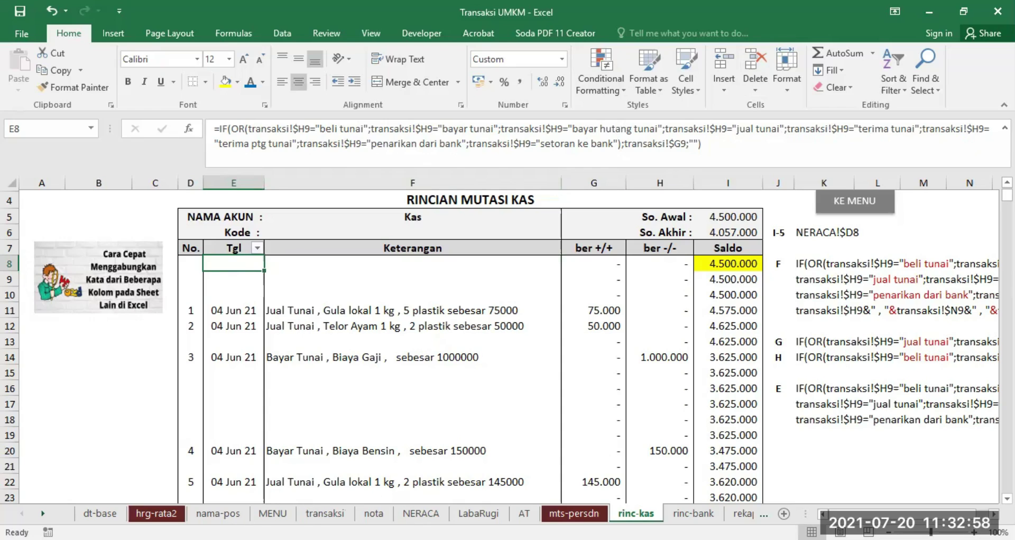
left_click(325, 513)
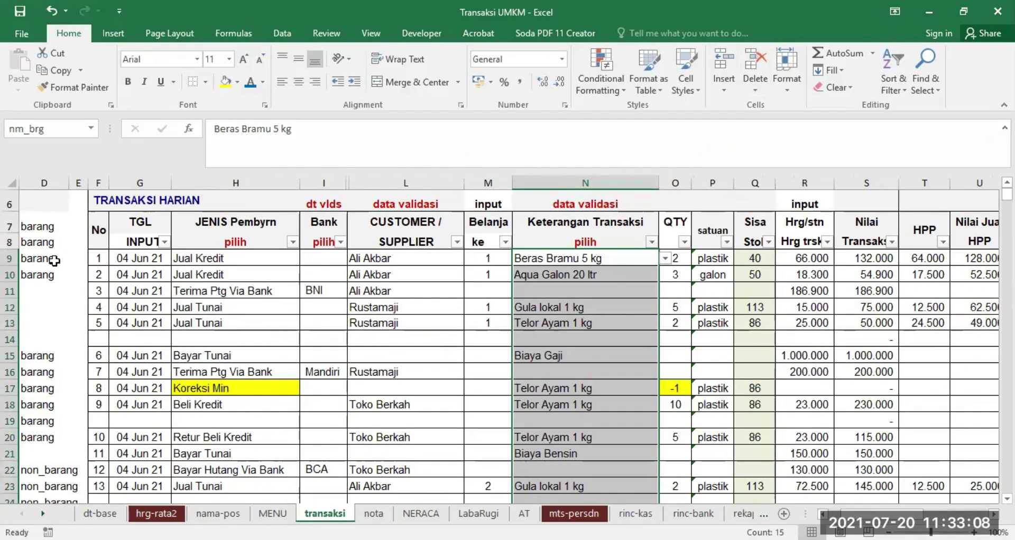
left_click(574, 513)
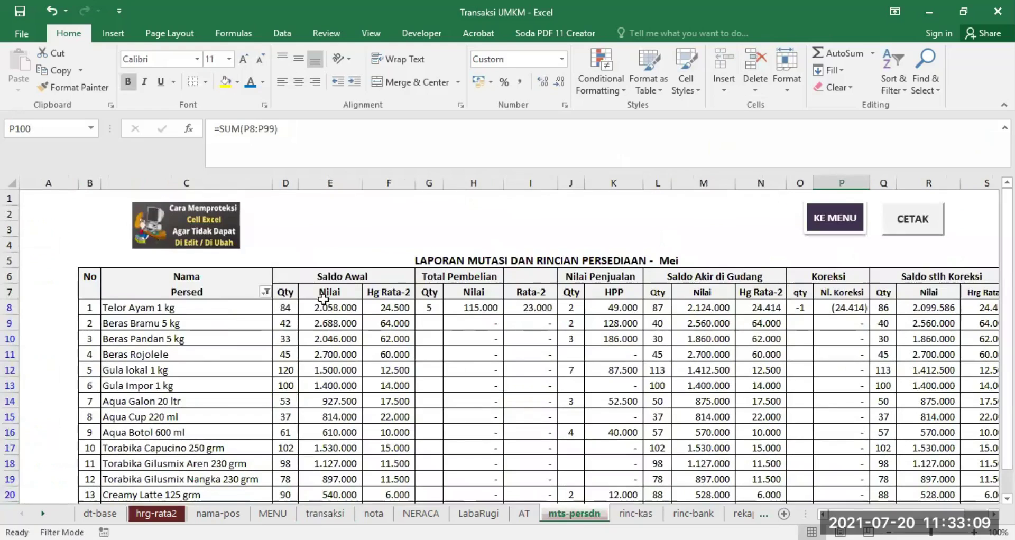
left_click(640, 513)
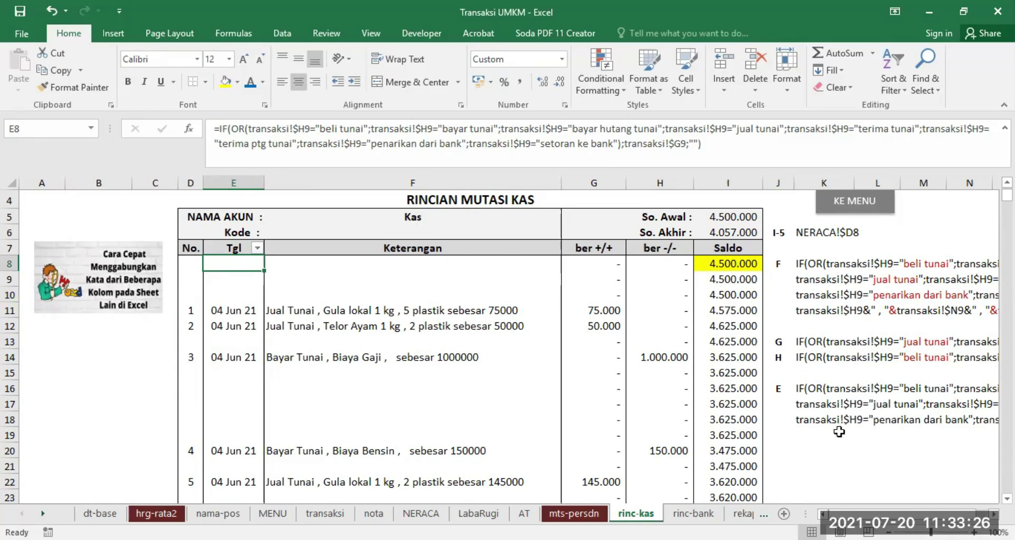
scroll(988, 521, "right", 3)
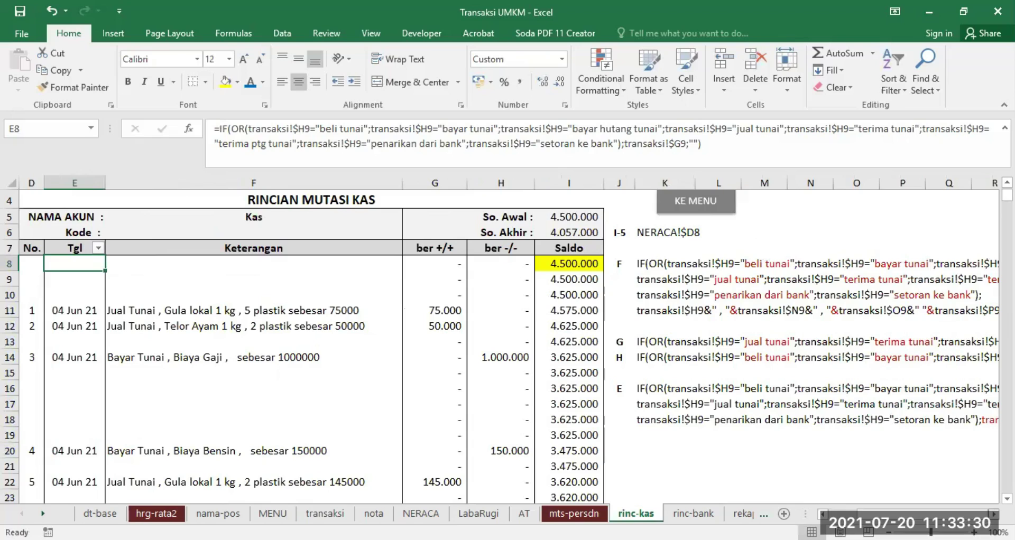
scroll(989, 515, "right", 1)
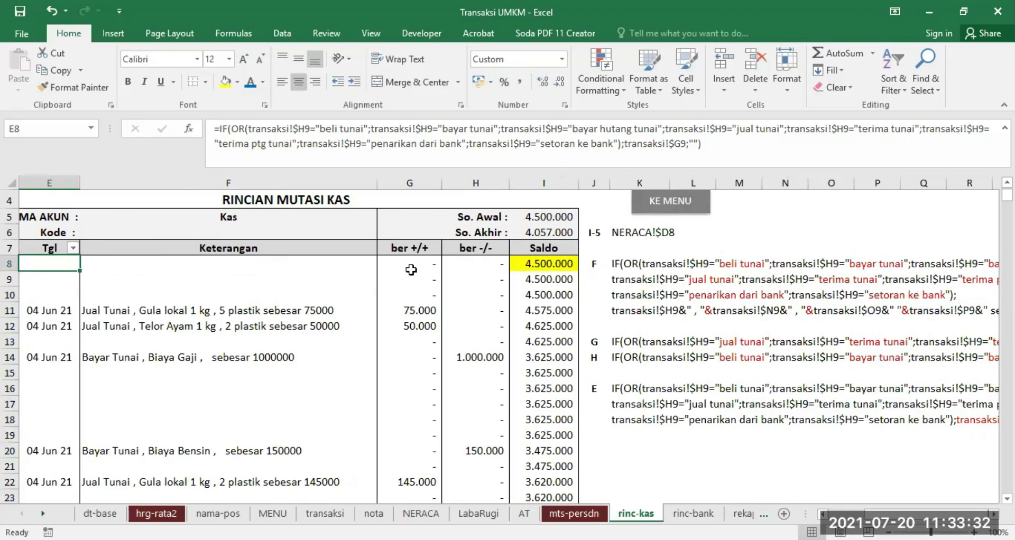
left_click(348, 264)
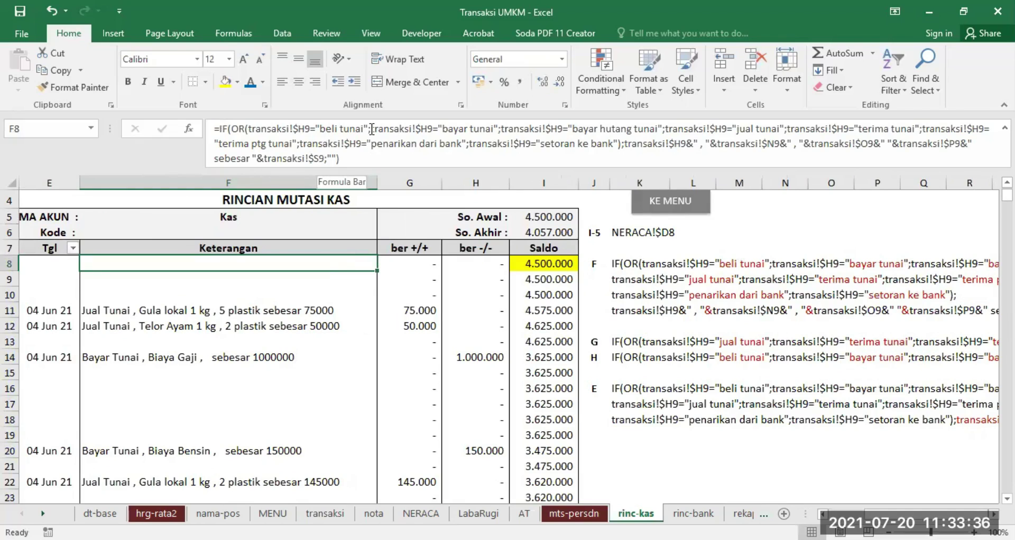
Compare the Saldo formula in I8 with the opening balance in I5 and the ber +/+ and ber -/- amounts in G8 and H8
left_click(549, 263)
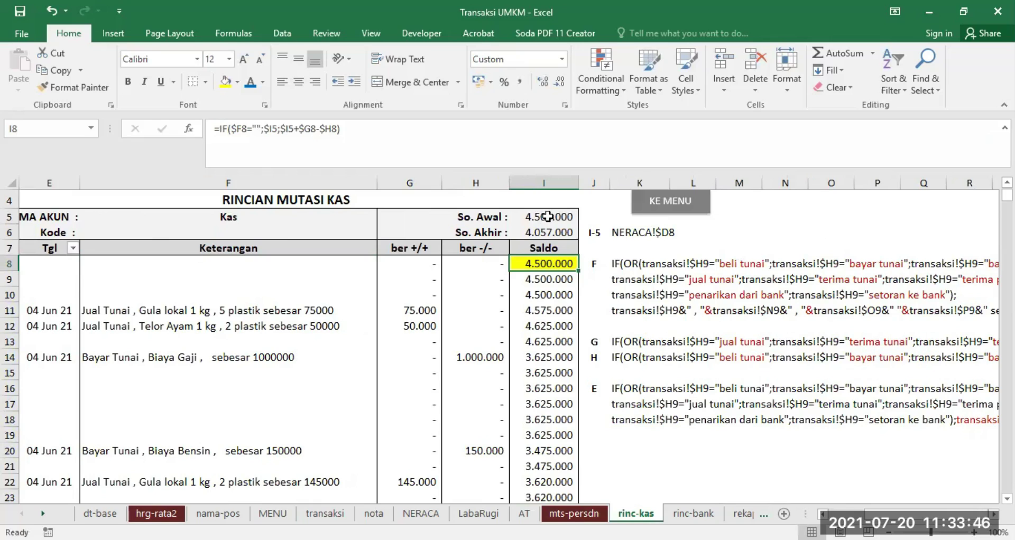
left_click(547, 216)
left_click(541, 266)
left_click(478, 267)
left_click(544, 266)
left_click(404, 263)
left_click(483, 262)
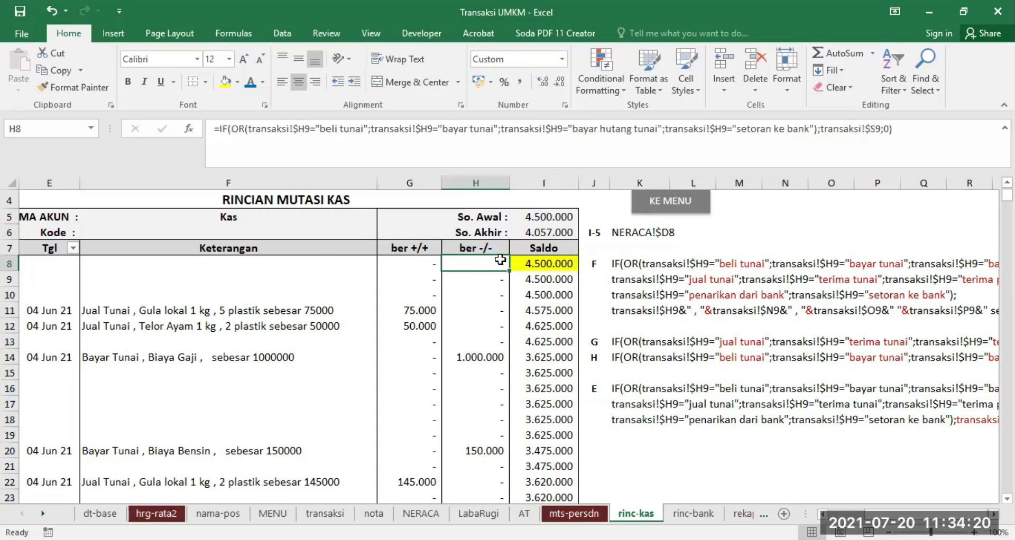
Trace the F8, G8, H8 and I5 references in I8's Saldo formula and leave the formula unedited
left_click(329, 264)
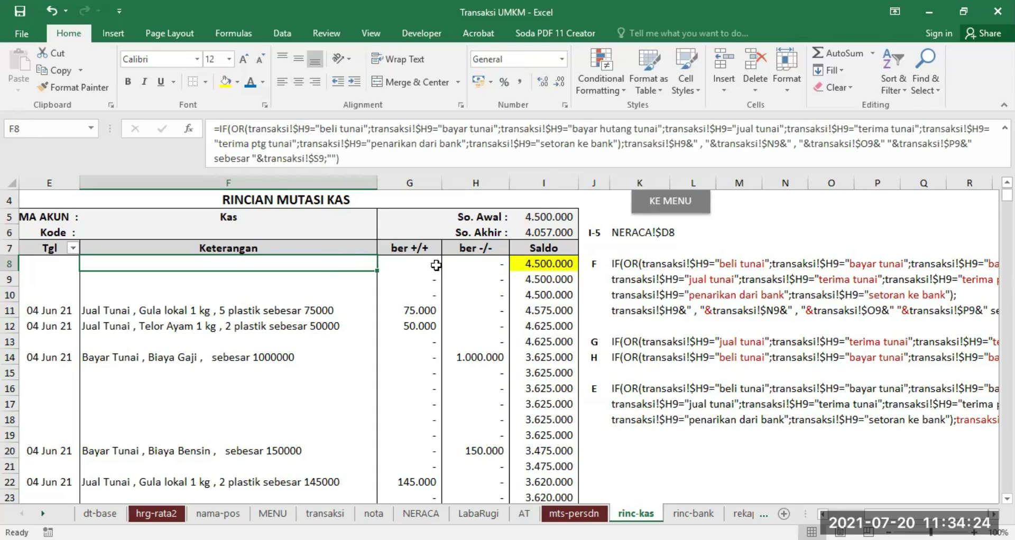
left_click(533, 268)
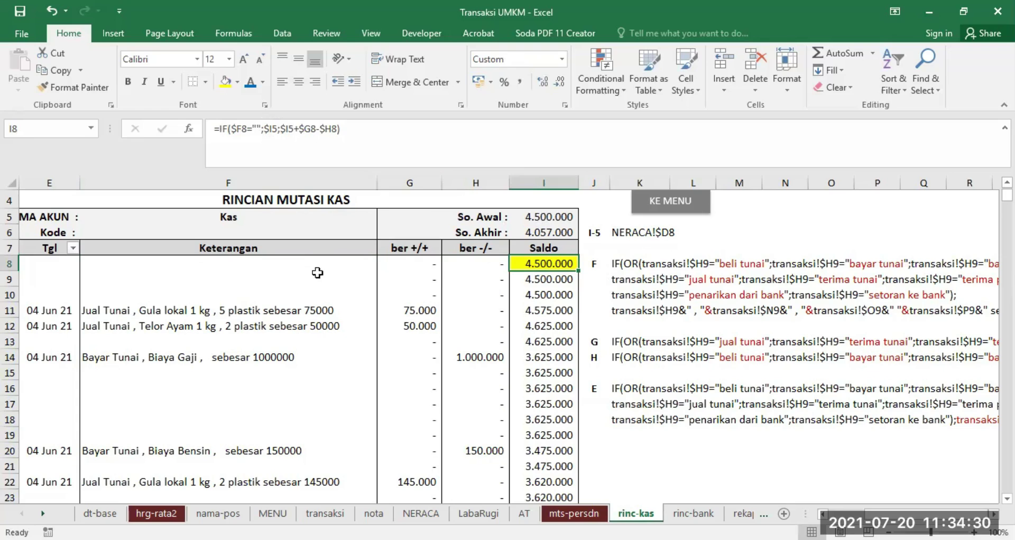
left_click(413, 264)
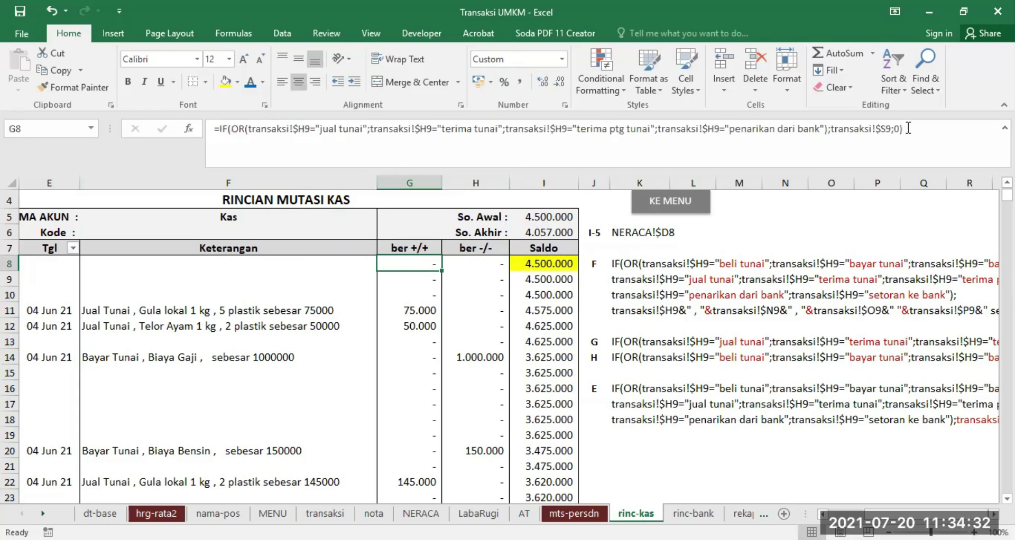
left_click(486, 267)
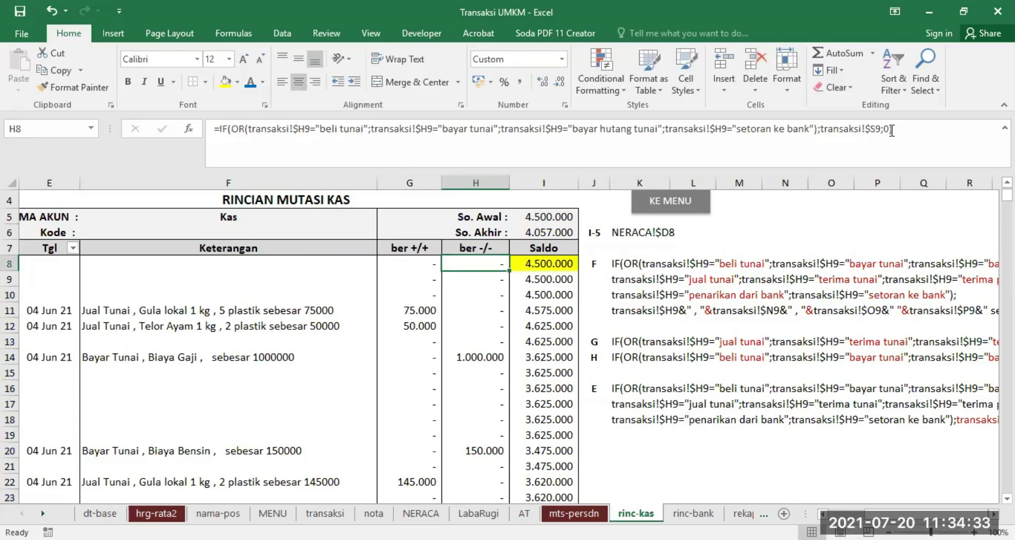
left_click(549, 263)
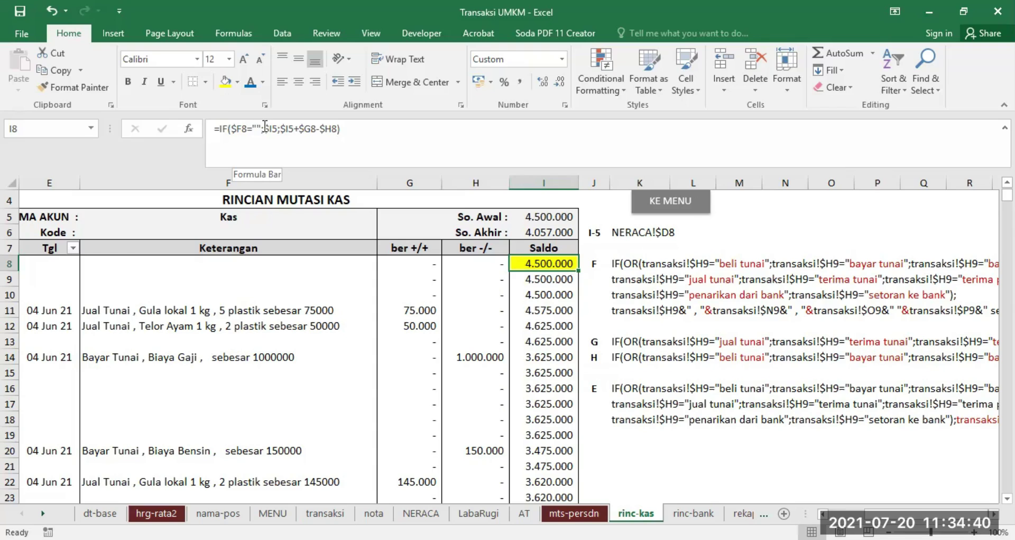
left_click(221, 129)
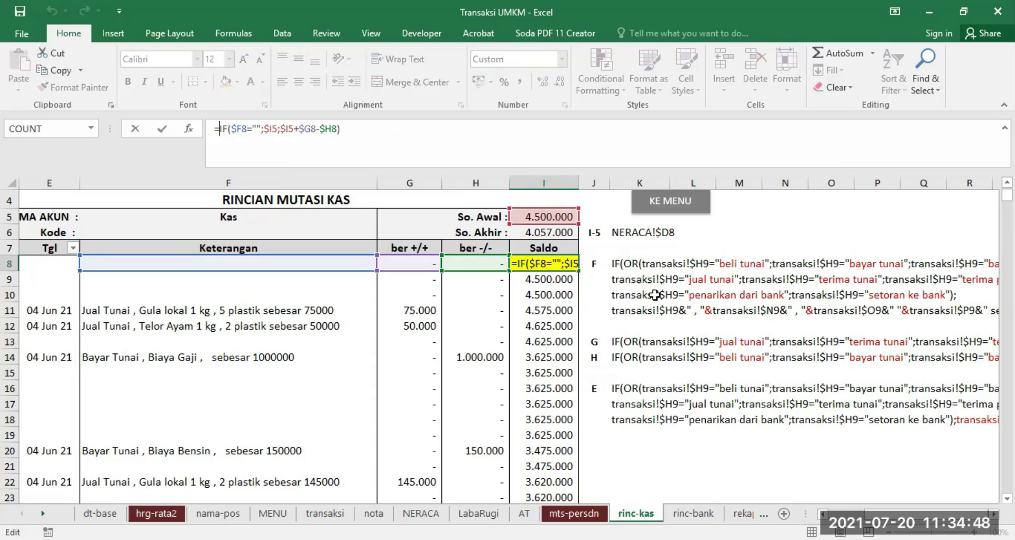
left_click(551, 268)
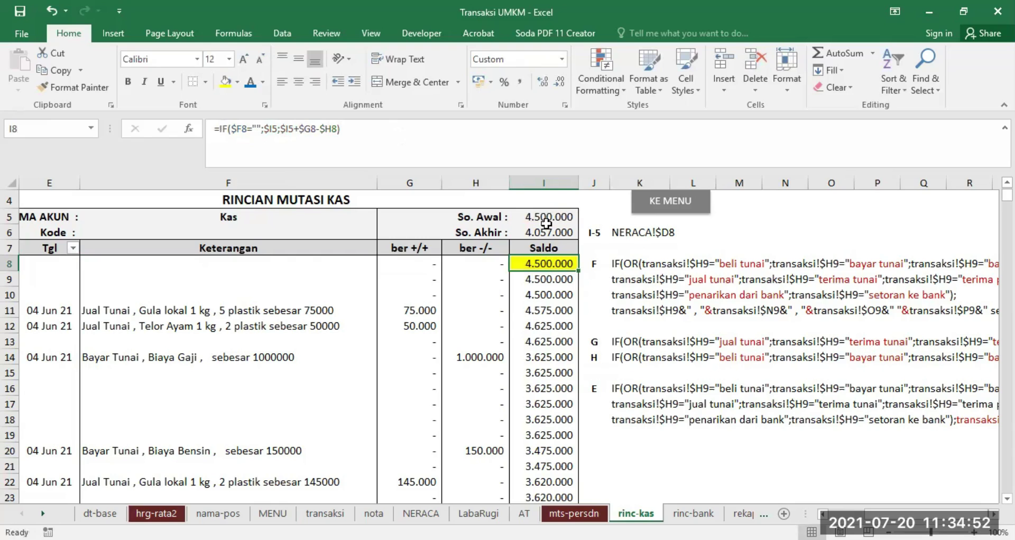
Remove the IF test from the Saldo formula in I9, reducing it to =$I8+$G9-$H9
left_click(545, 279)
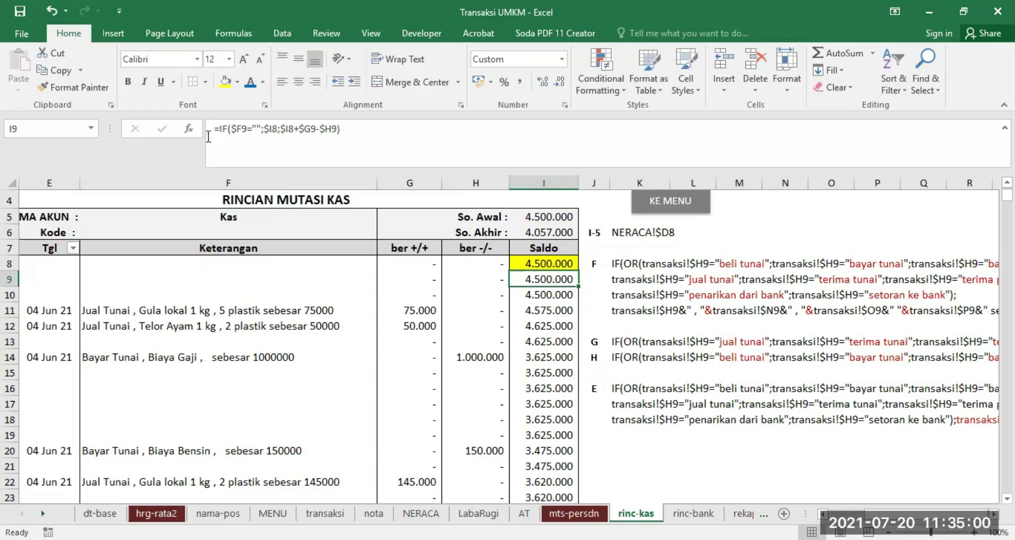
left_click_drag(219, 128, 280, 139)
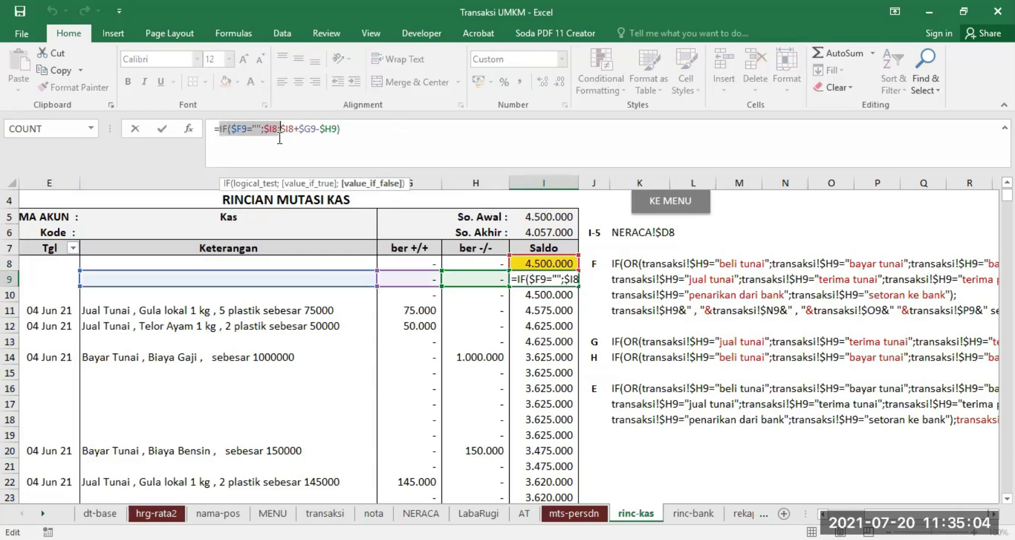
key("Delete")
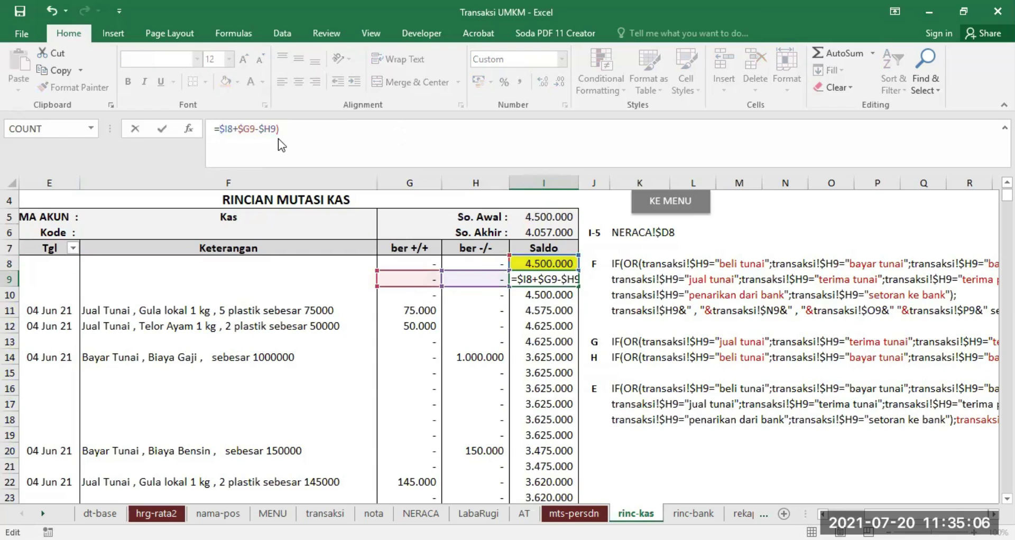
key("Return")
key("Return")
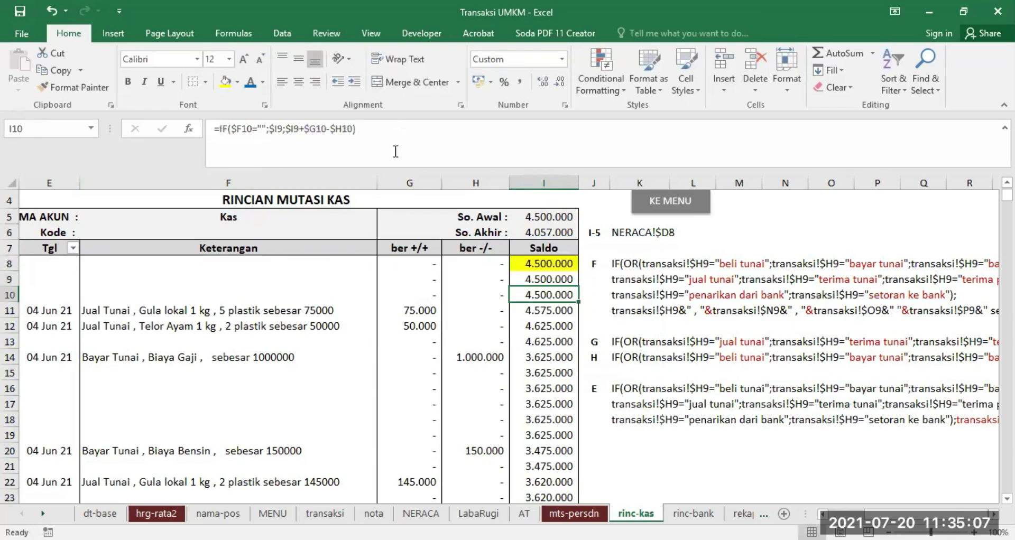
Check the shortened Saldo formula in I9 against I8's formula and the amount formulas in G9 and H9
left_click(550, 280)
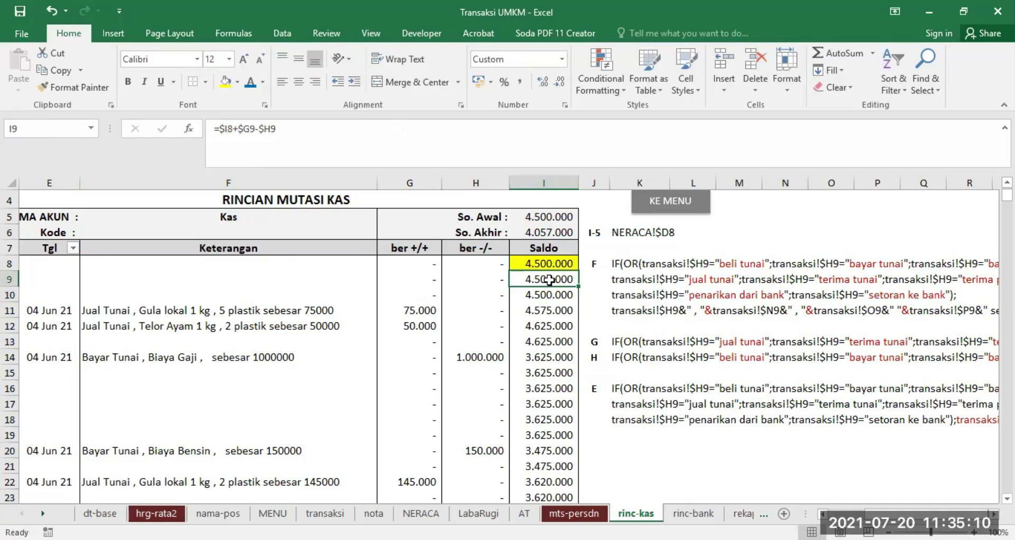
left_click(553, 264)
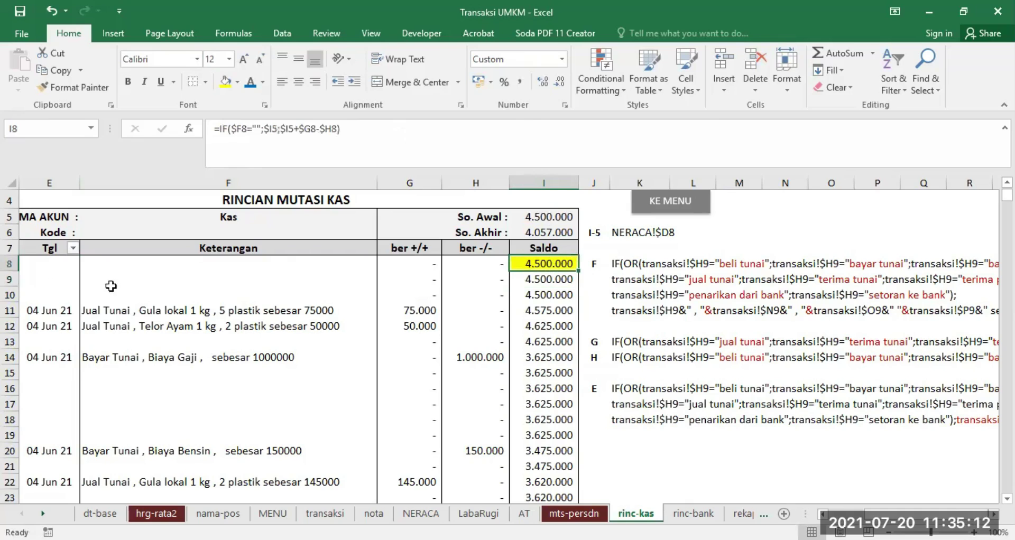
left_click(11, 281)
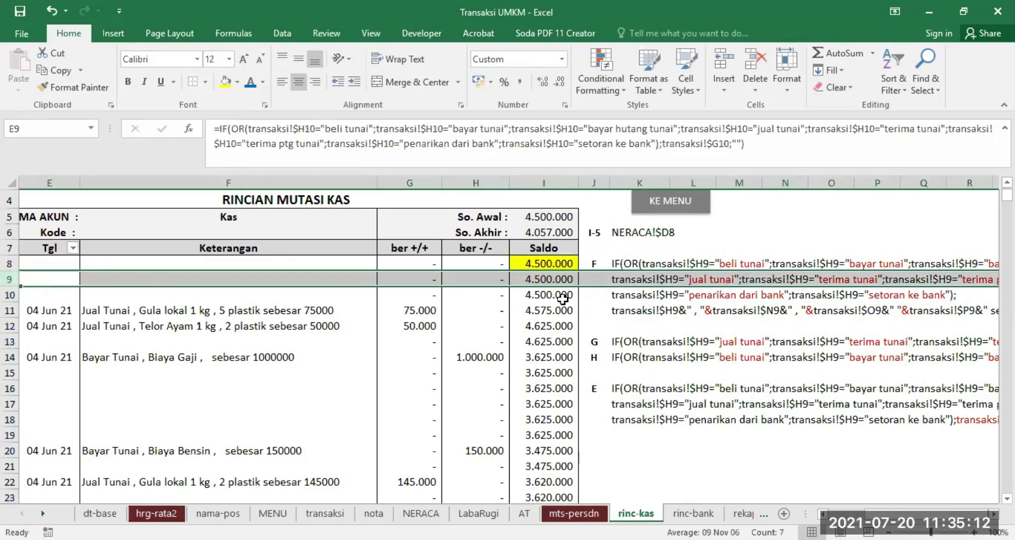
left_click(550, 263)
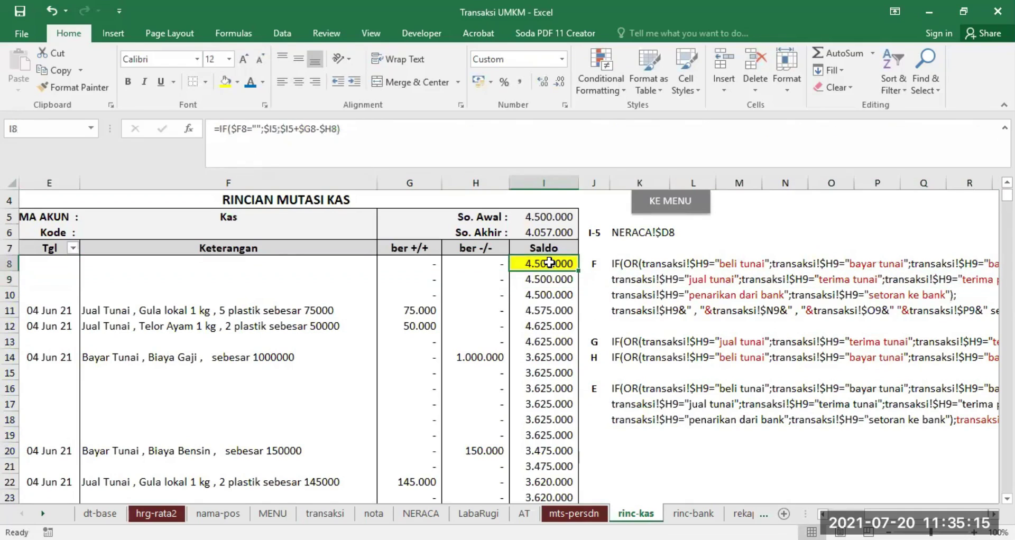
left_click(423, 276)
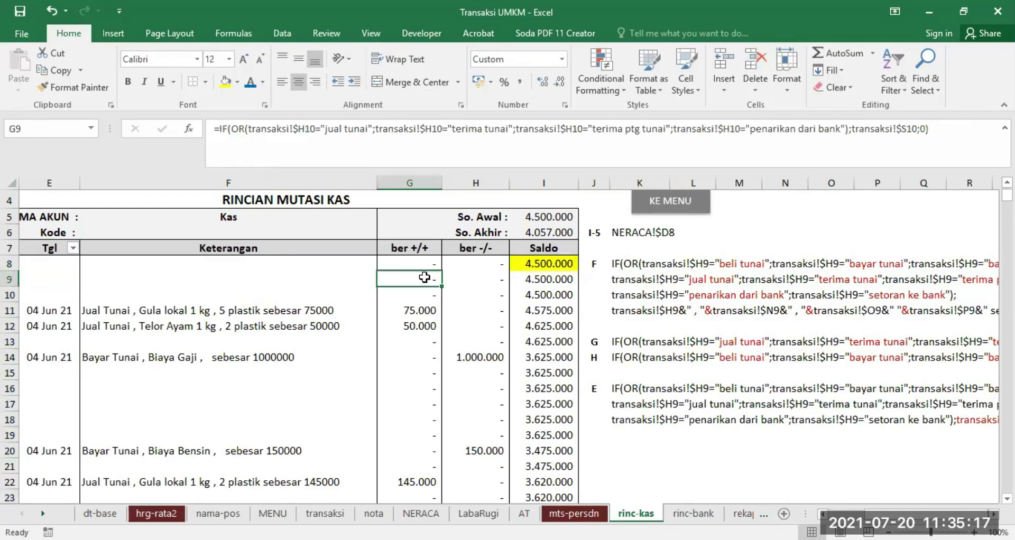
left_click(489, 276)
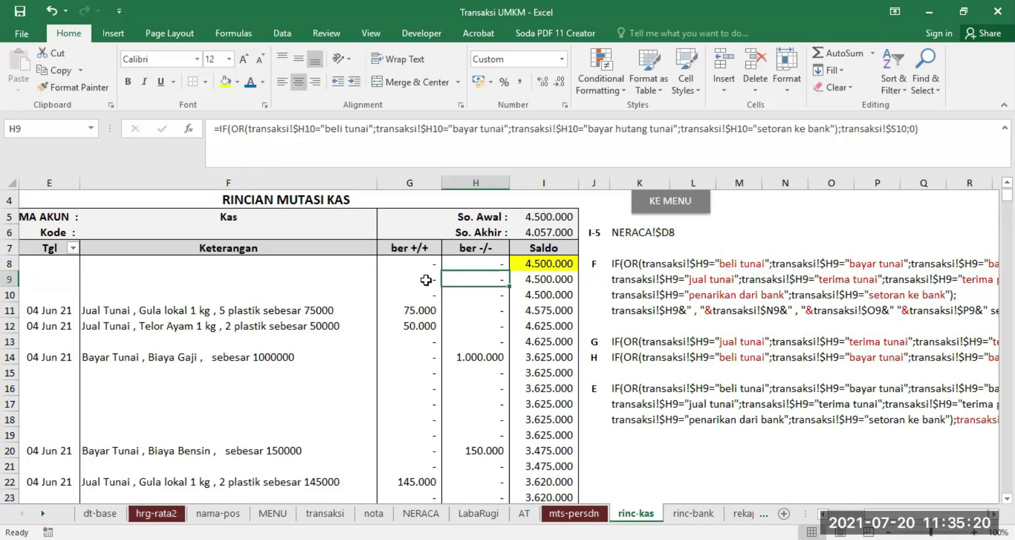
left_click(540, 280)
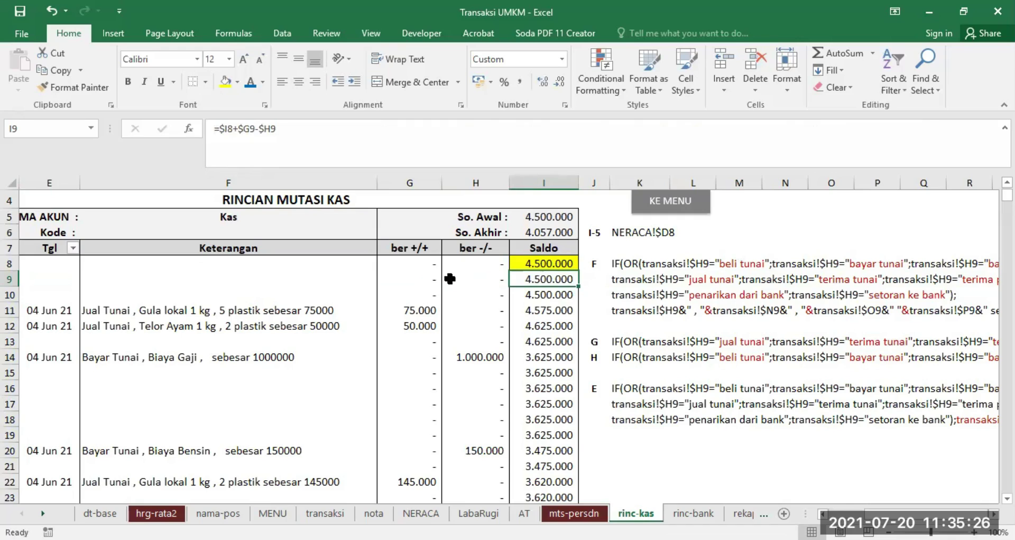
left_click(430, 281)
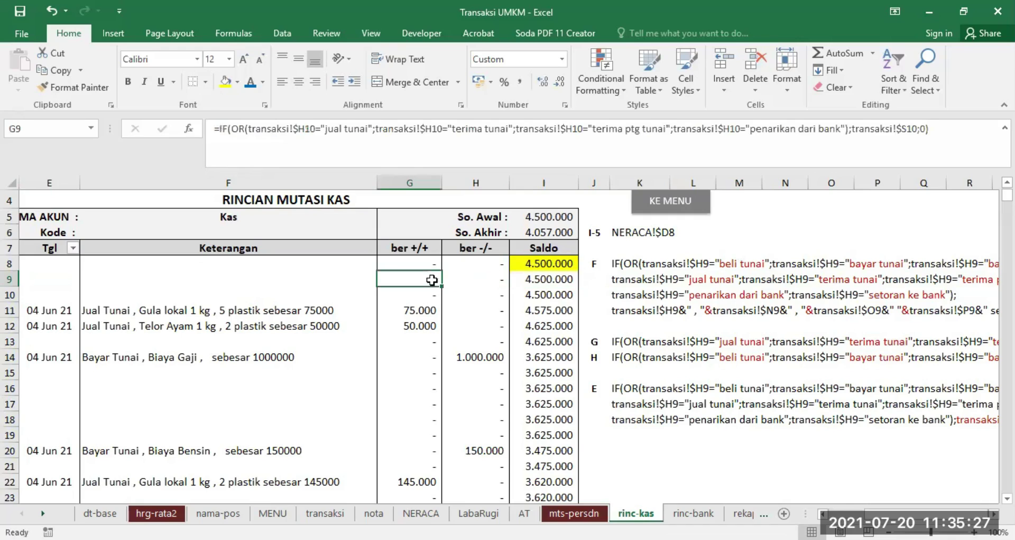
left_click(479, 277)
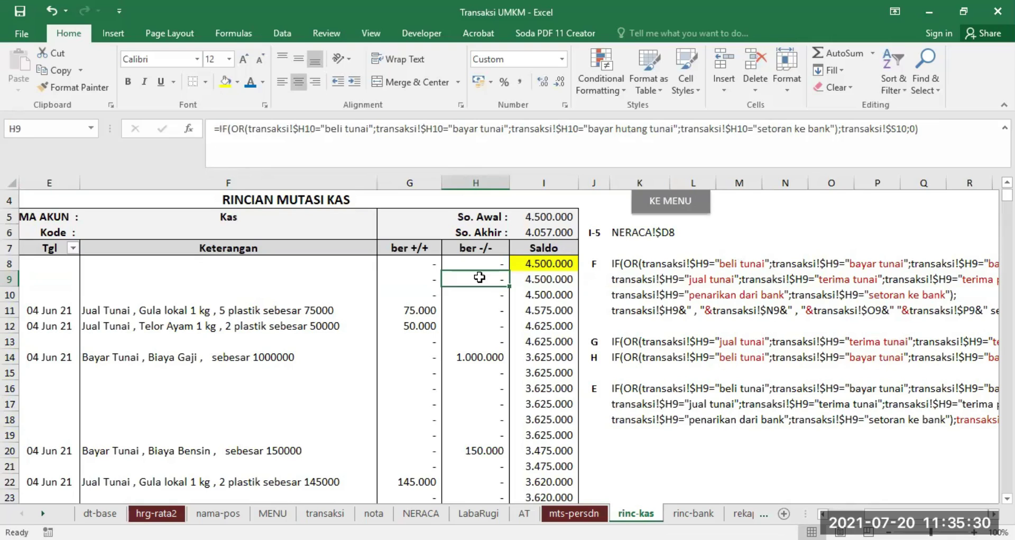
left_click(430, 281)
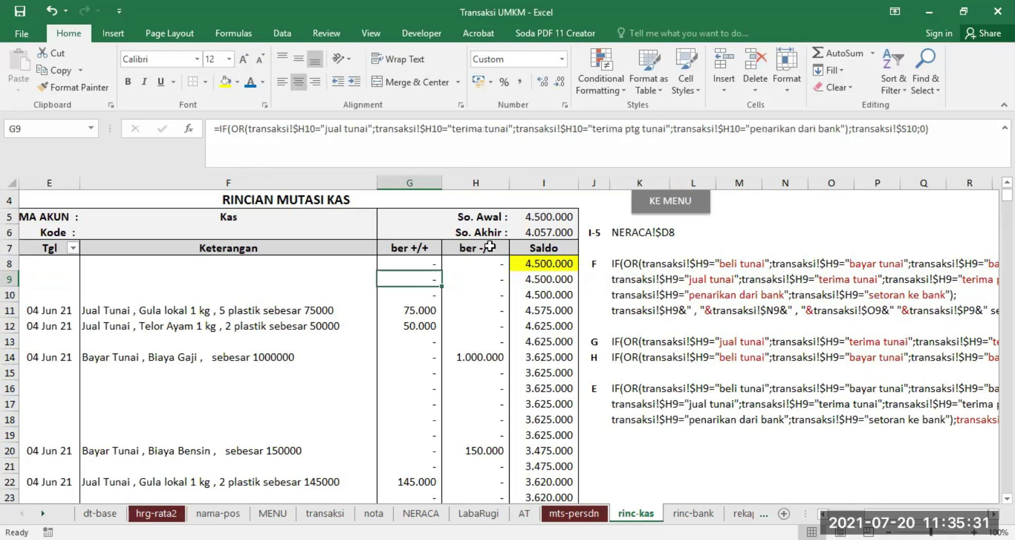
Try replacing the 0 returned by G9's ber +/+ formula with an empty string, check I9's Saldo, and undo the change
left_click(920, 129)
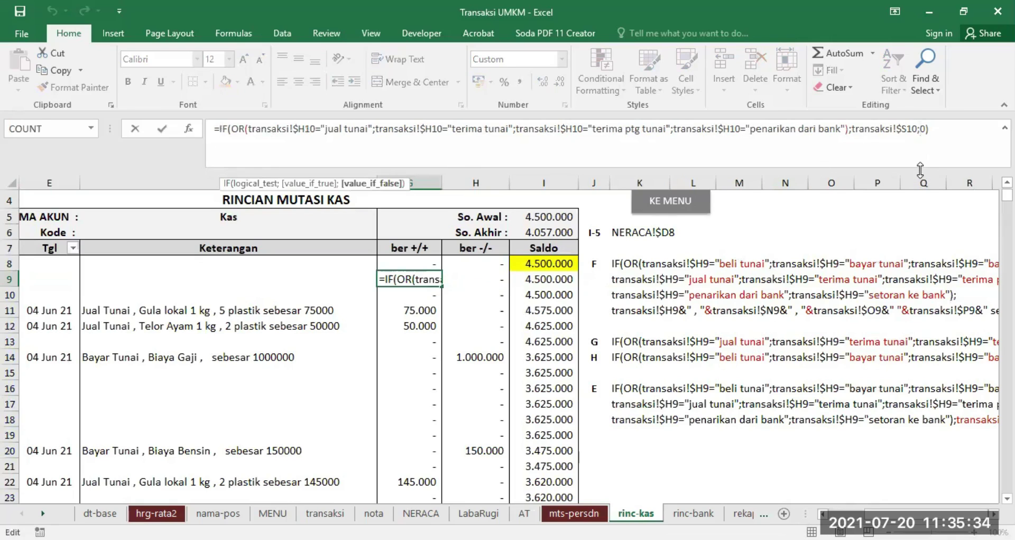
key("Delete")
type("\"\"")
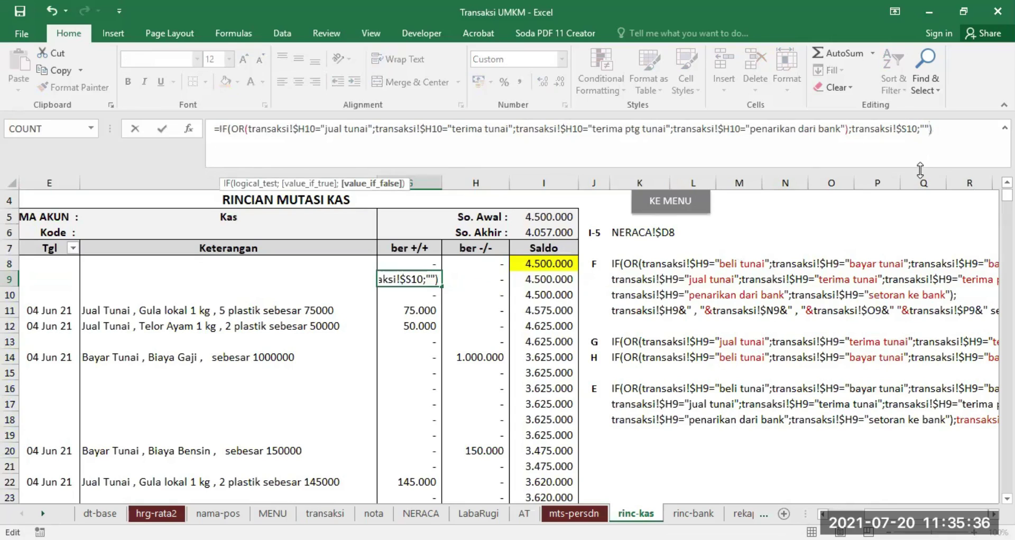
key("Return")
left_click(546, 276)
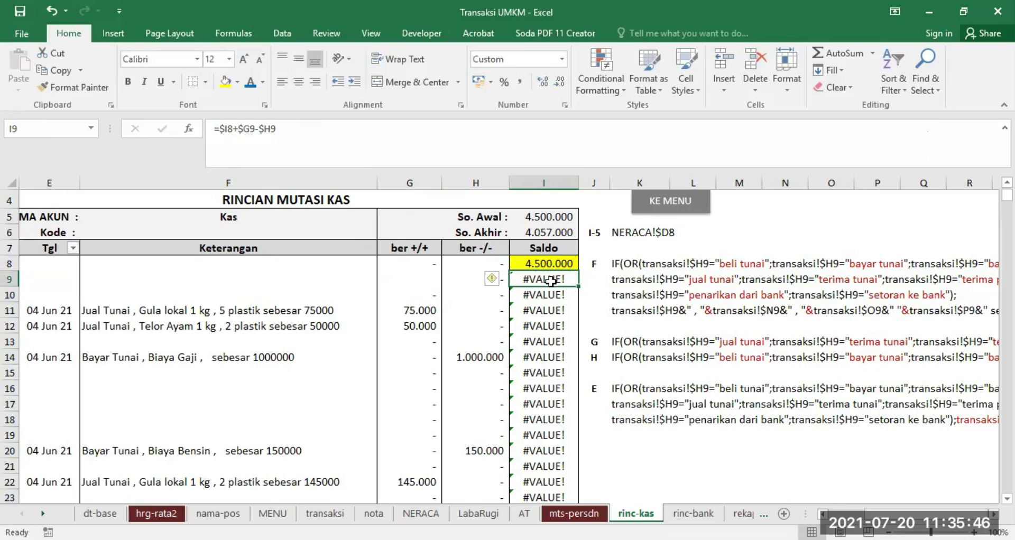
left_click(45, 11)
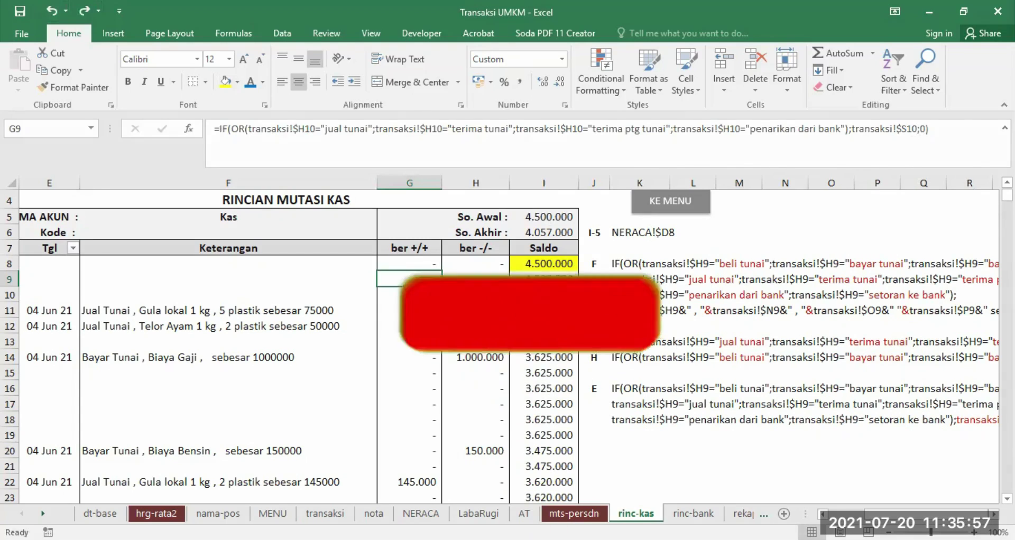
Compare the Saldo formulas in I9 and I10 and copy I10's IF-based formula into I9
left_click(547, 294)
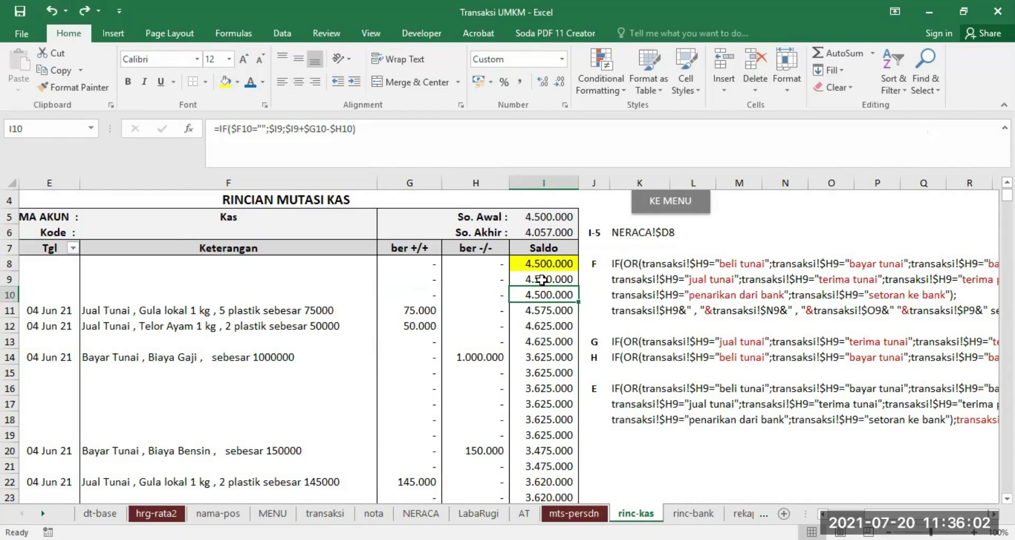
left_click(542, 280)
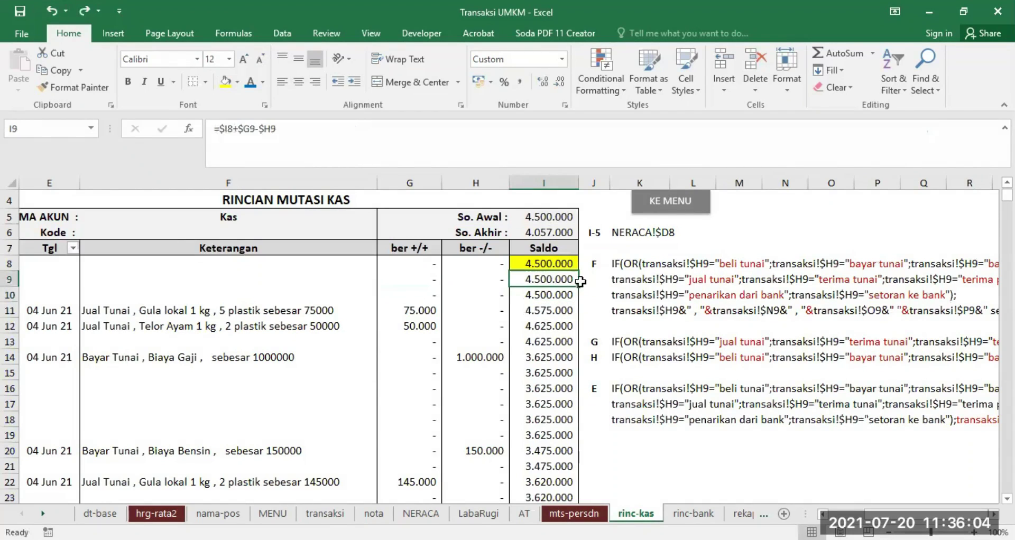
left_click(544, 295)
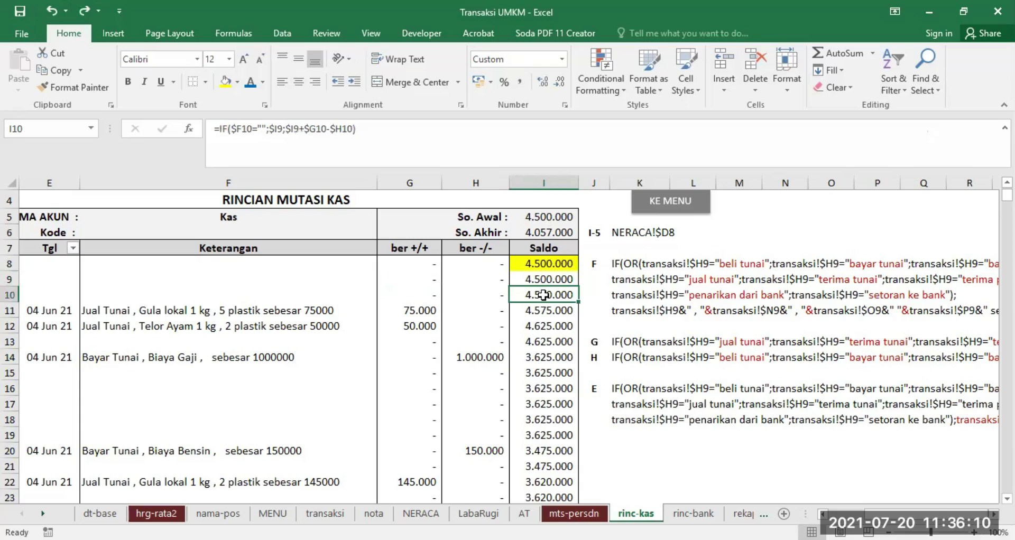
key("shift+F10")
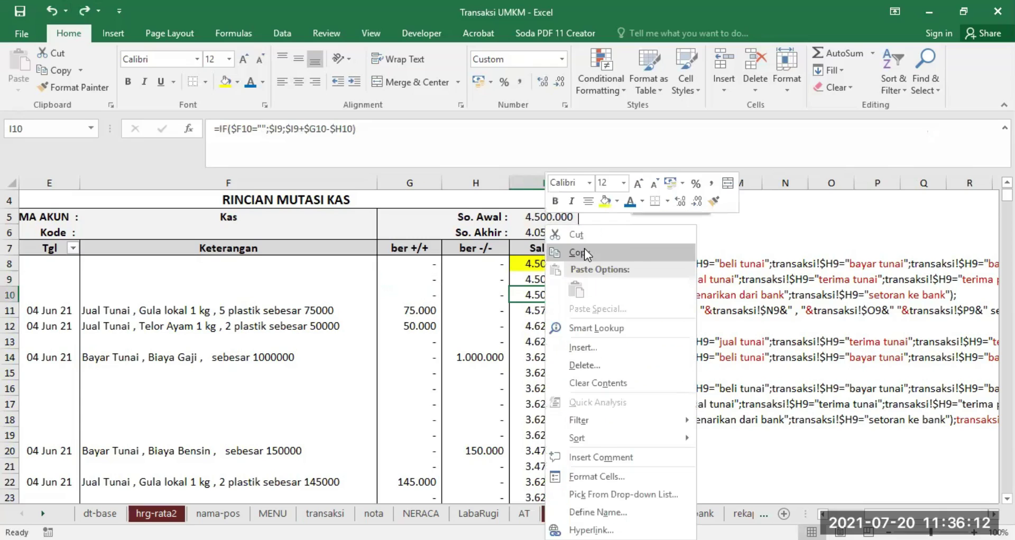
left_click(584, 248)
key("Up")
key("Return")
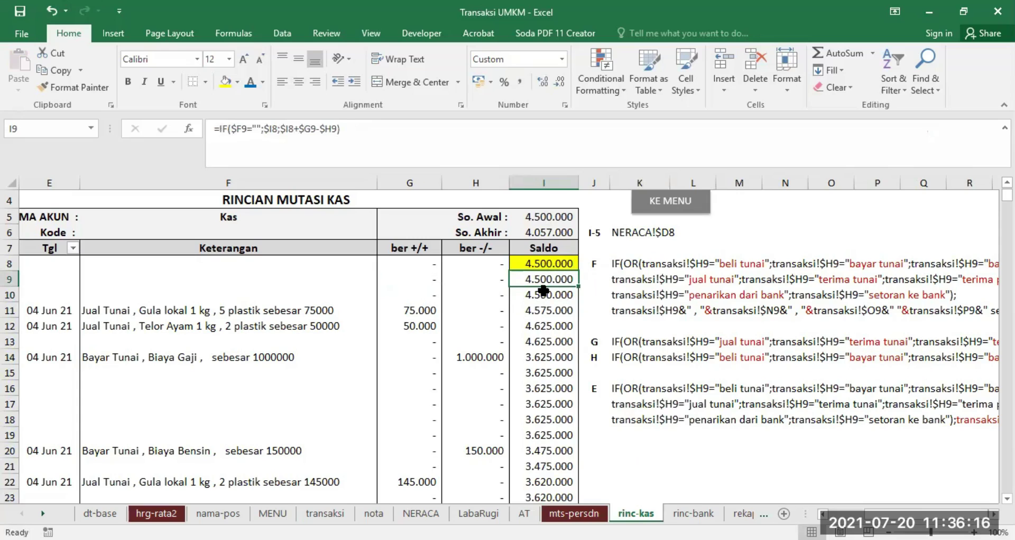
Reduce the Saldo formula in I9 to =$I8+$G9-$H9 by removing its IF test, and fill it down the Saldo column
left_click(418, 263)
left_click(462, 263)
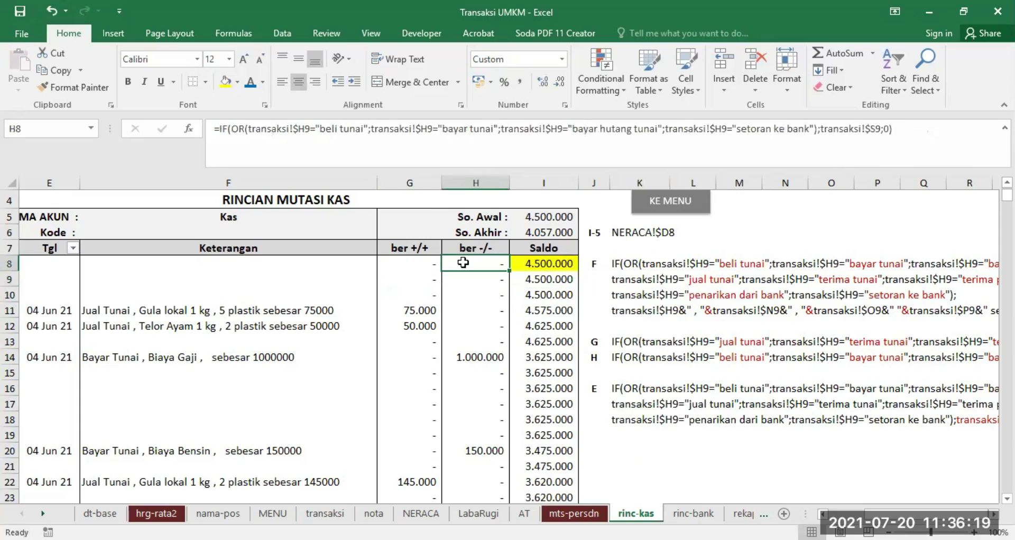
left_click(558, 281)
left_click_drag(219, 129, 280, 130)
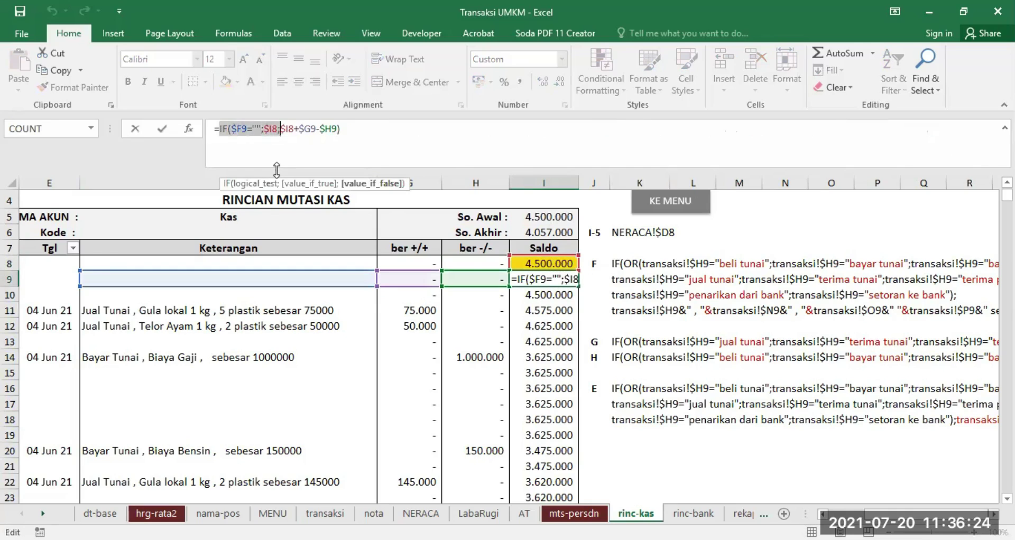
key("BackSpace")
key("Return")
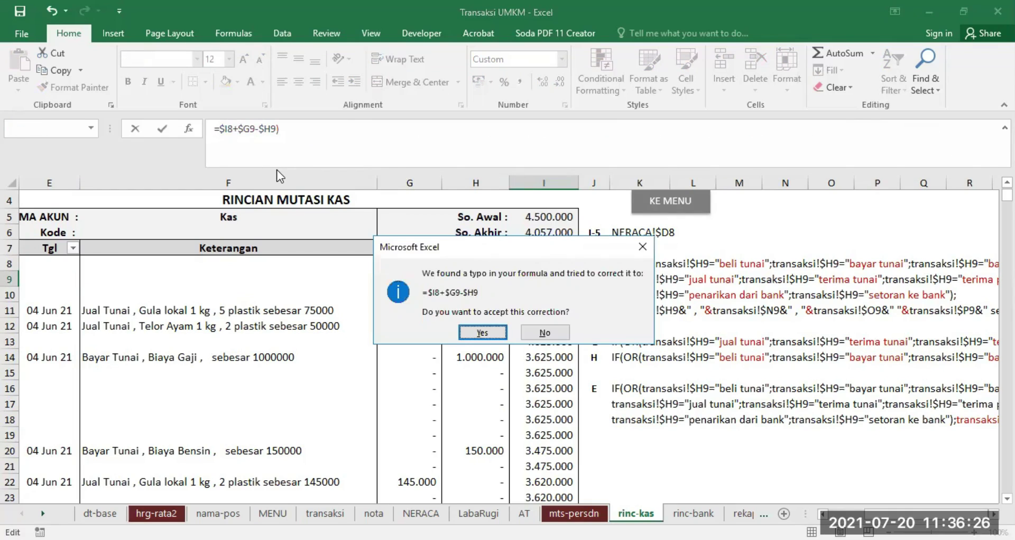
key("Return")
left_click(539, 279)
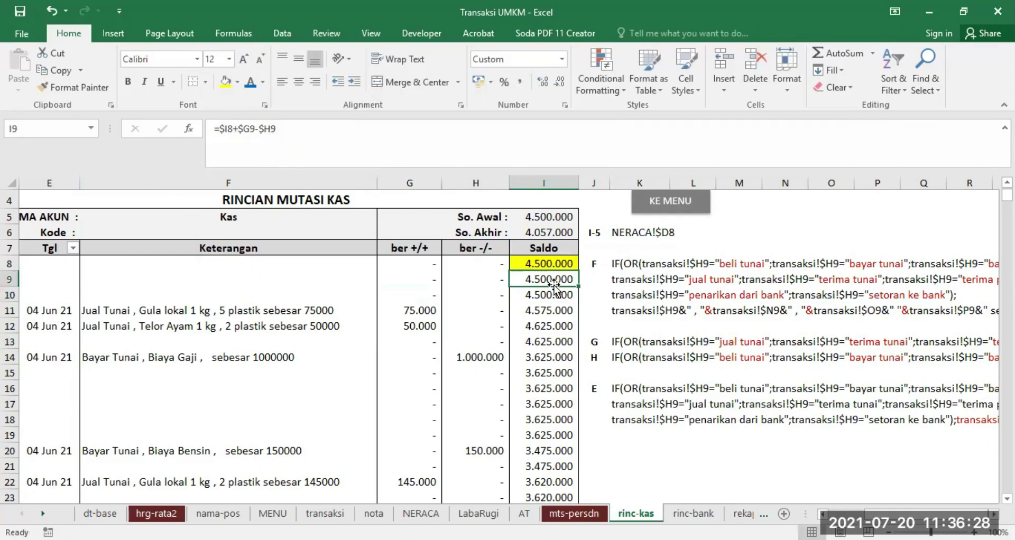
double_click(577, 286)
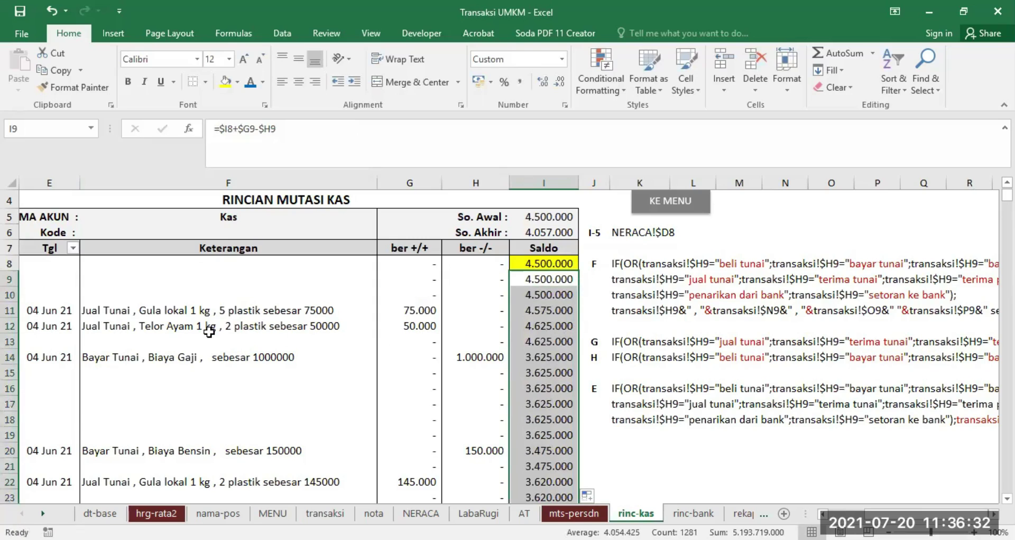
Filter the Tgl column to exclude blank entries
left_click(68, 247)
left_click(145, 439)
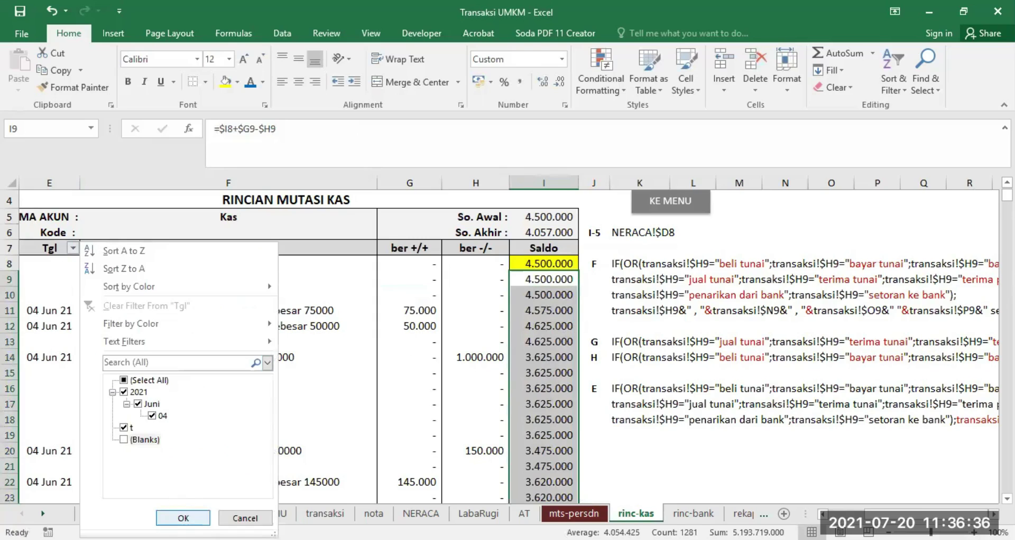
key("Return")
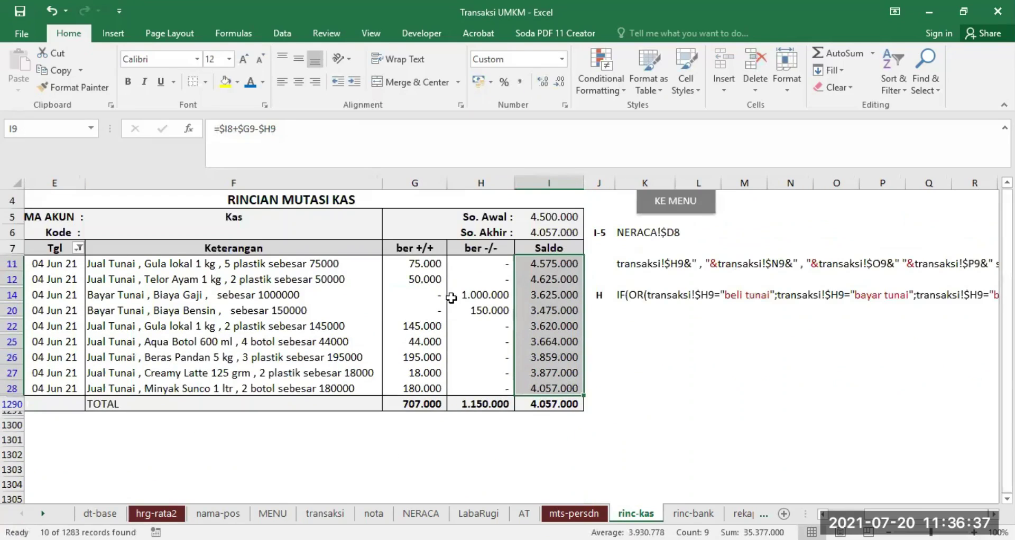
Check the ber +/+, ber -/- and Saldo formulas in the TOTAL row against the last Saldo in I28
left_click(418, 403)
left_click(477, 405)
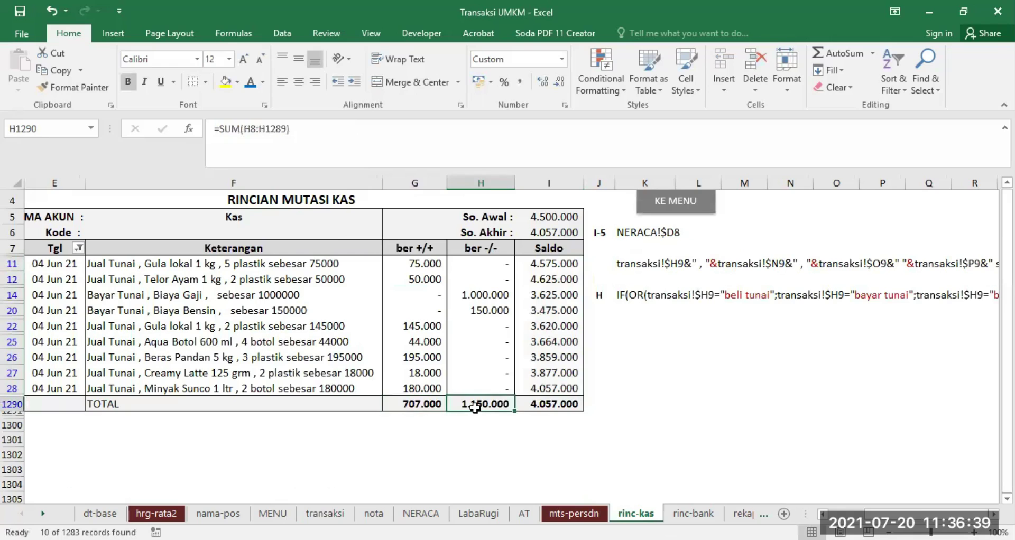
left_click(562, 405)
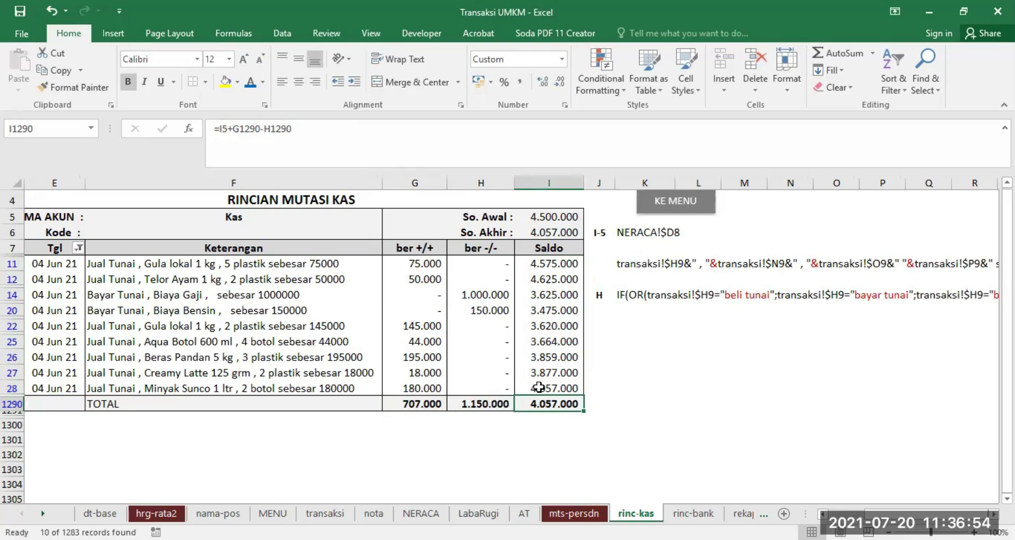
left_click_drag(558, 388, 558, 399)
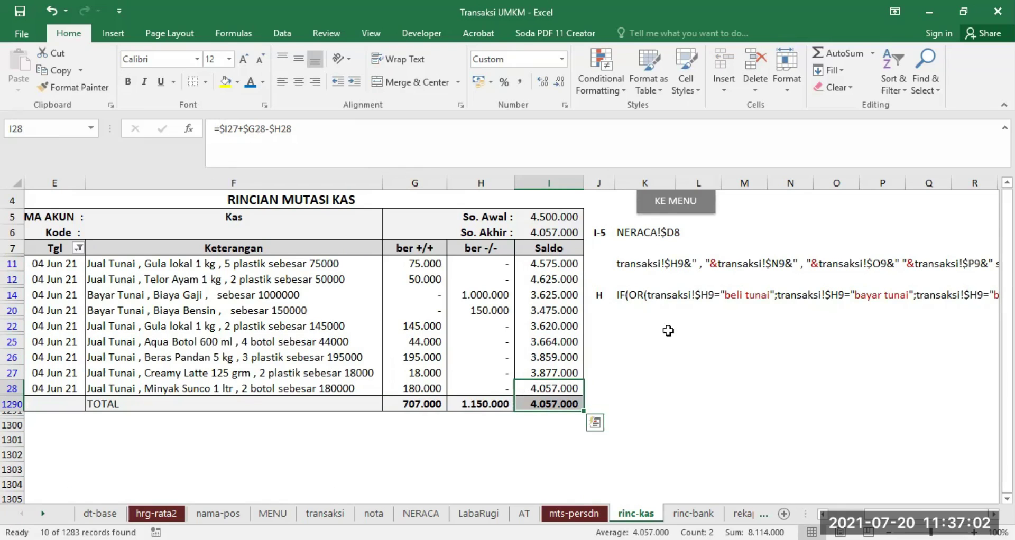
Compare the NAMA AKUN cell F5 on rinc-bank with the bank names in NERACA C9:C11
left_click(688, 513)
left_click(354, 233)
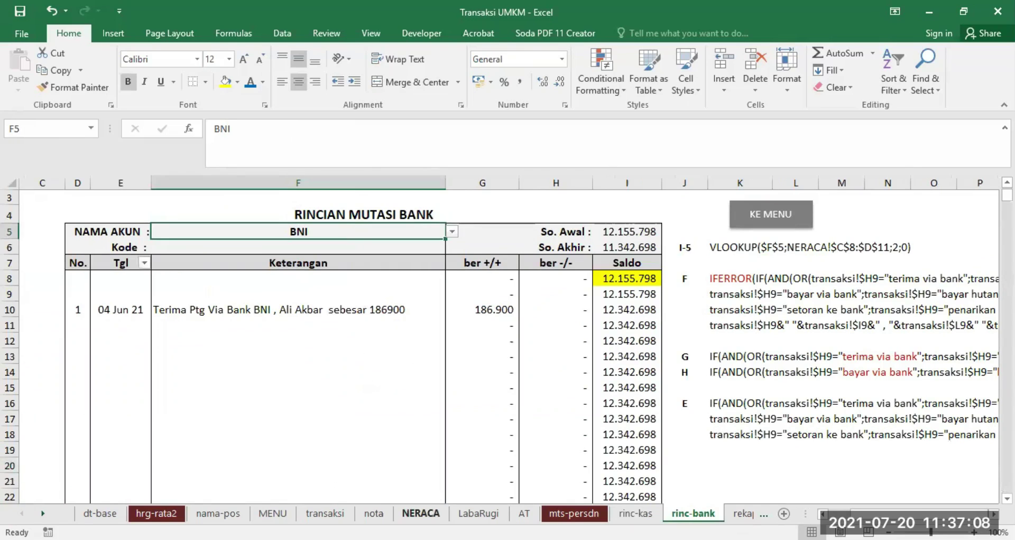
left_click(423, 513)
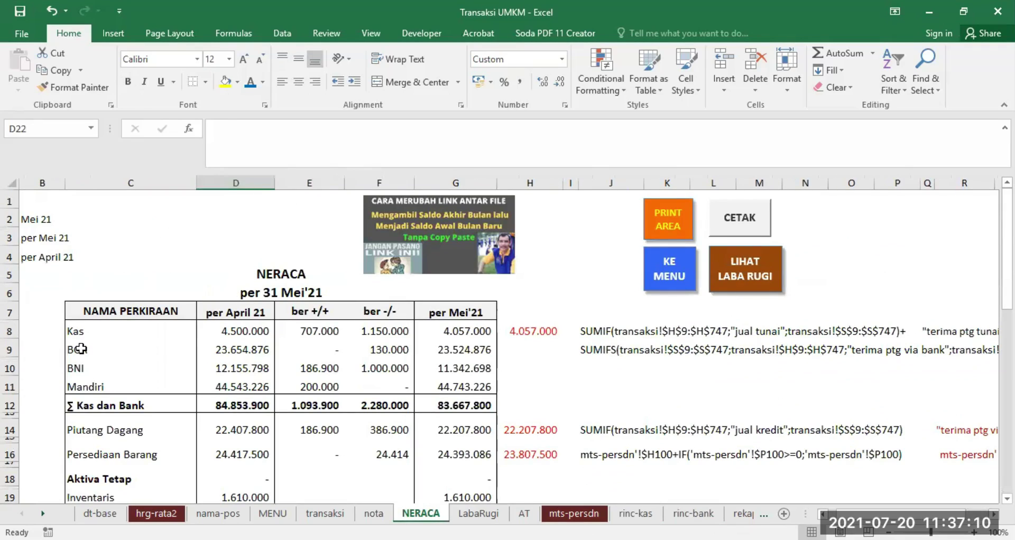
left_click_drag(80, 348, 79, 387)
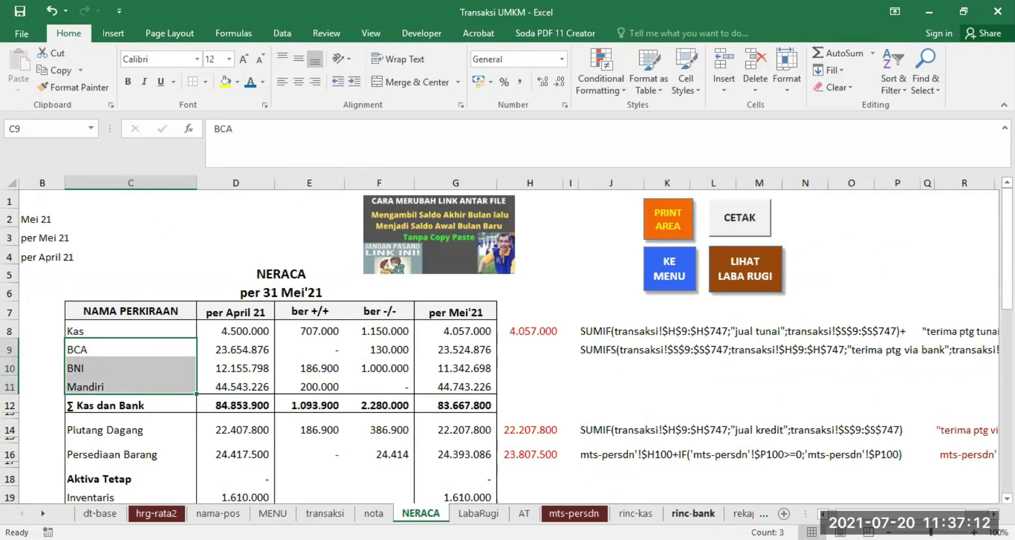
Set the list validation source of rinc-bank's NAMA AKUN cell F5 to =NERACA!$C$9:$C$11 and check its choices
left_click(693, 513)
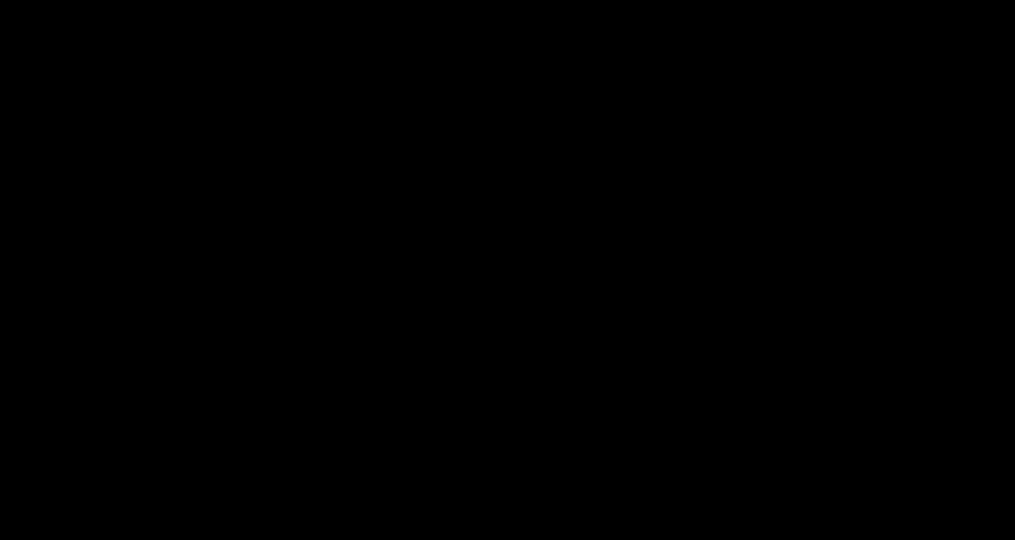
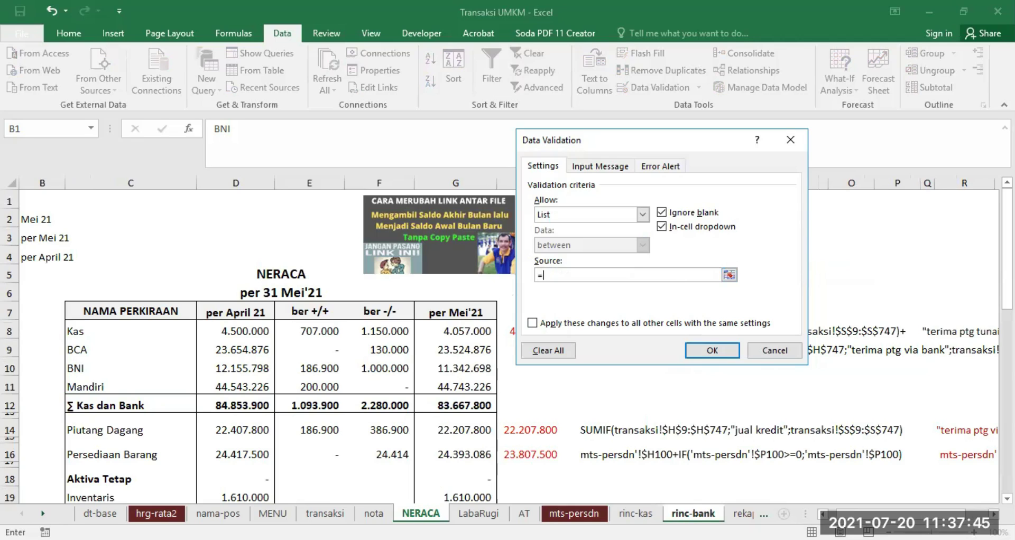
left_click(82, 350)
left_click_drag(82, 350, 90, 387)
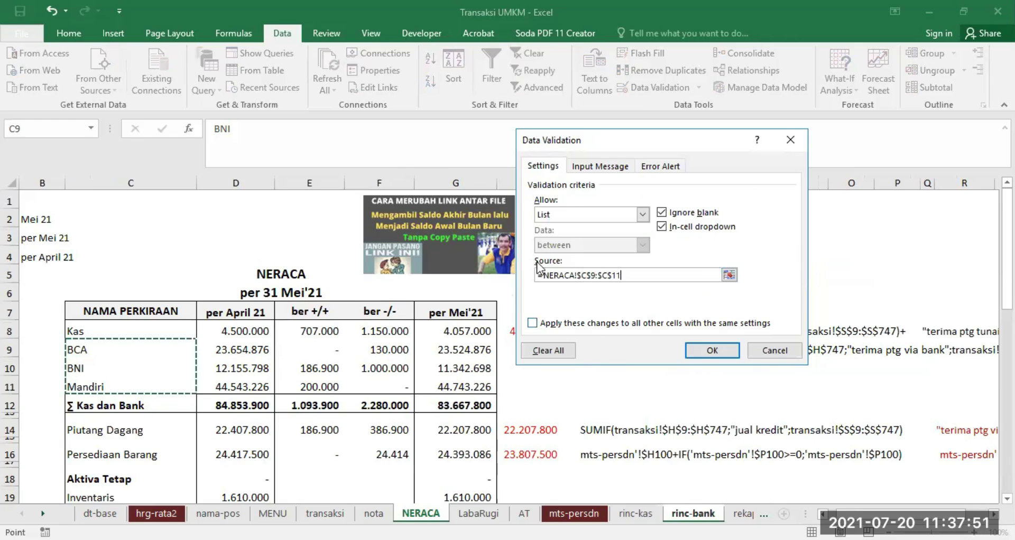
left_click(709, 352)
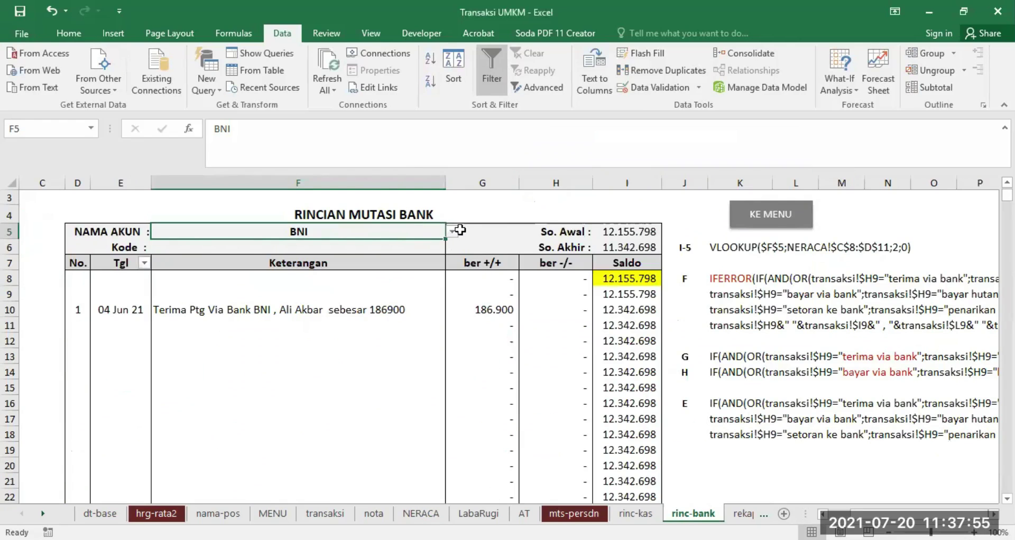
left_click(451, 232)
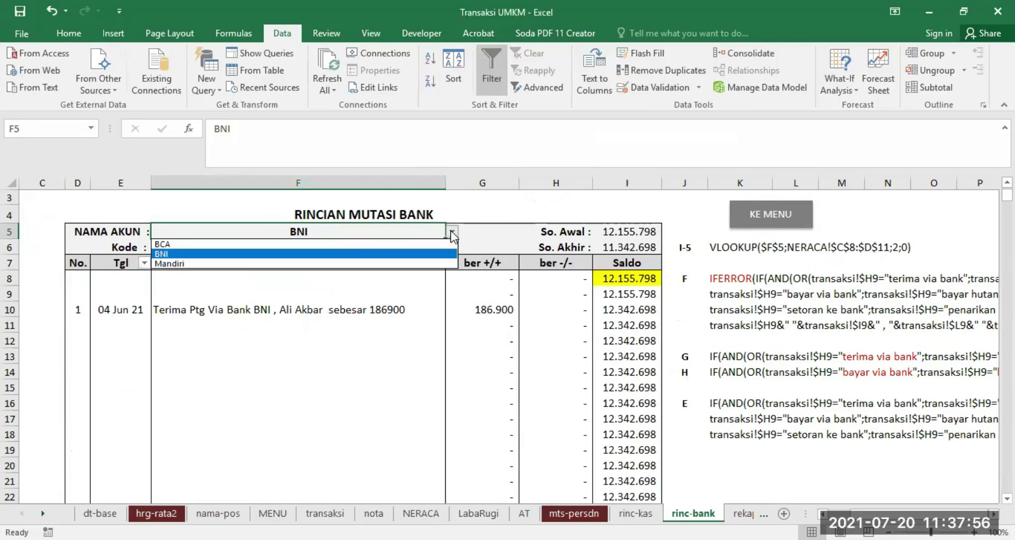
left_click(353, 231)
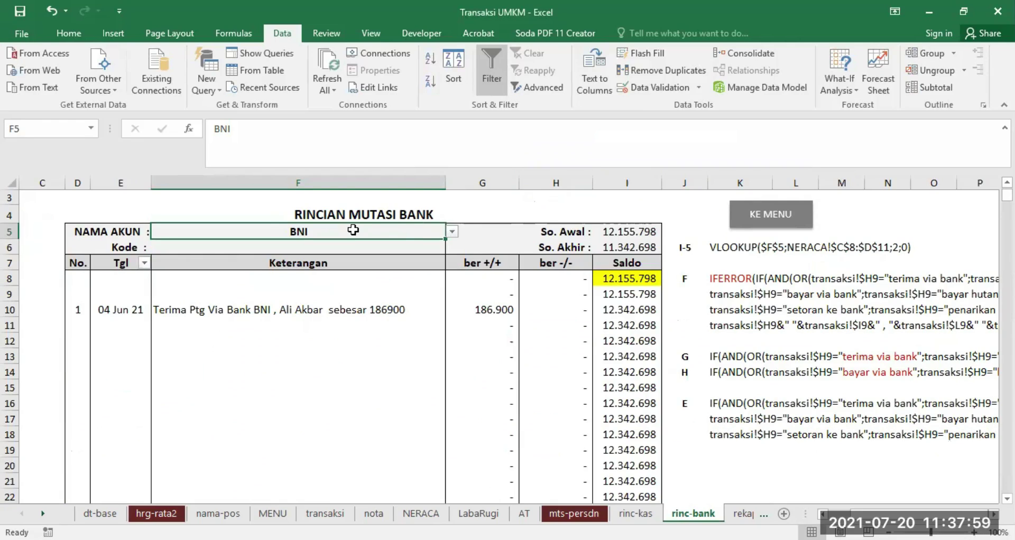
Trace the So. Awal VLOOKUP formula in I5 to the account name in F5 and the bank balances in NERACA C9:D11
left_click(634, 230)
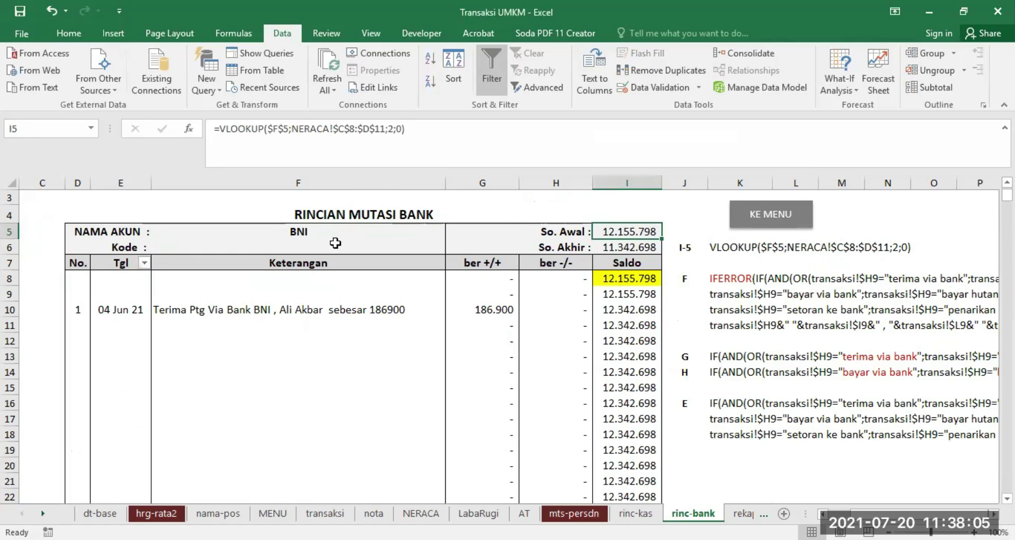
left_click(306, 231)
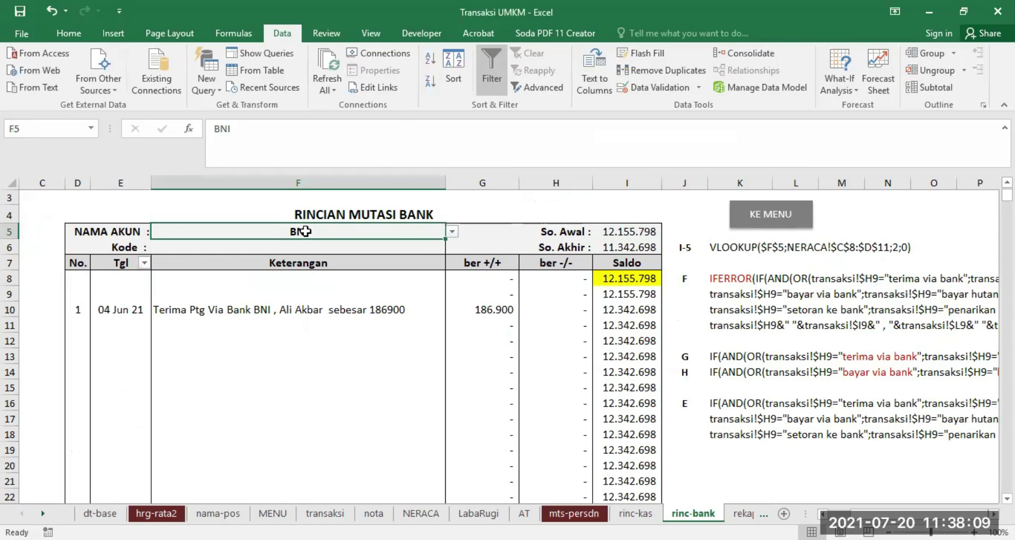
left_click(630, 231)
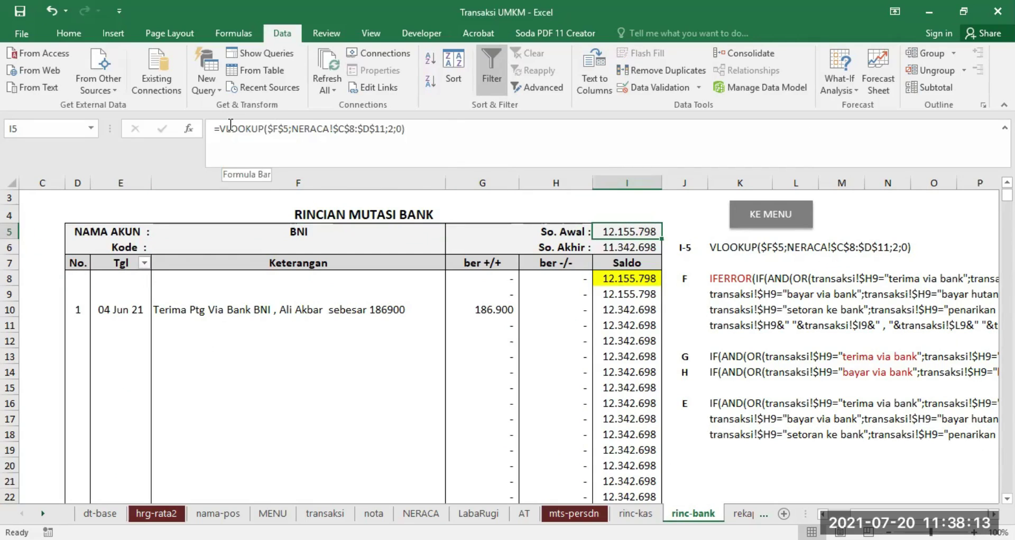
left_click(300, 233)
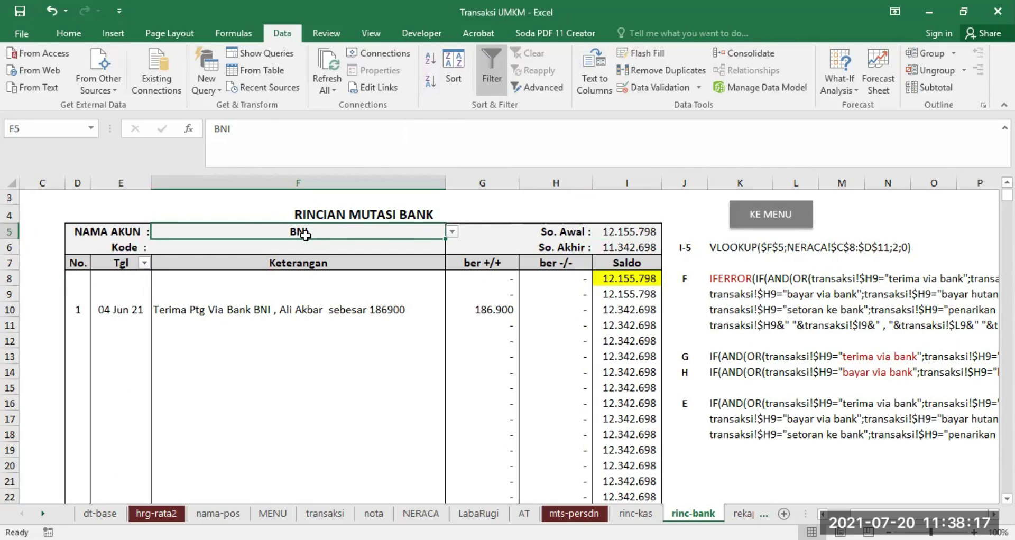
left_click(639, 228)
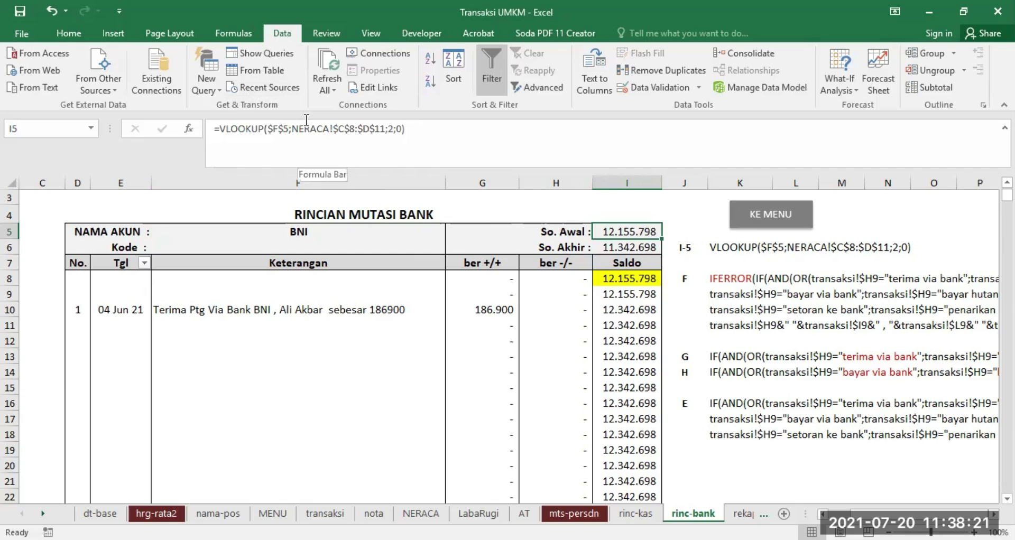
left_click(434, 515)
left_click_drag(77, 349, 244, 382)
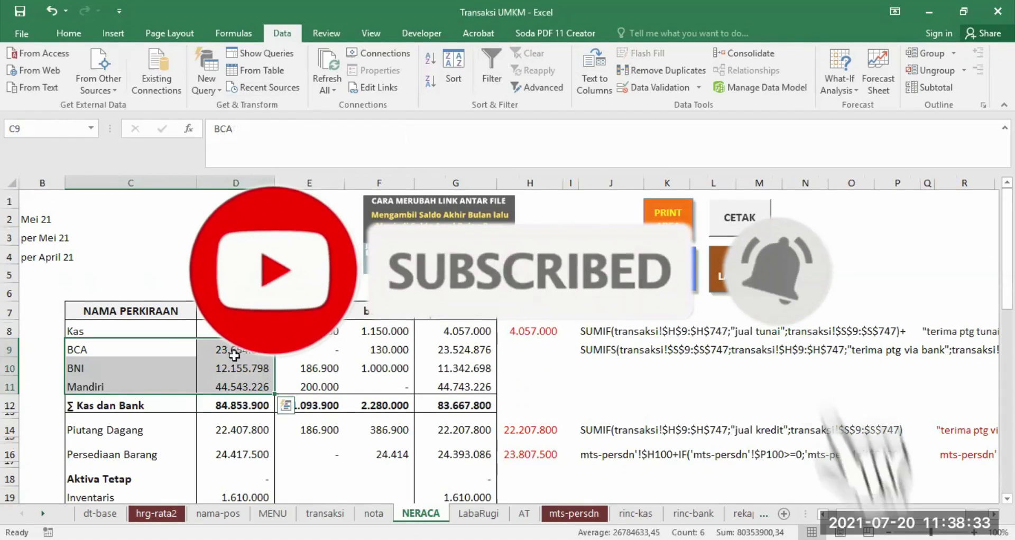
left_click(692, 514)
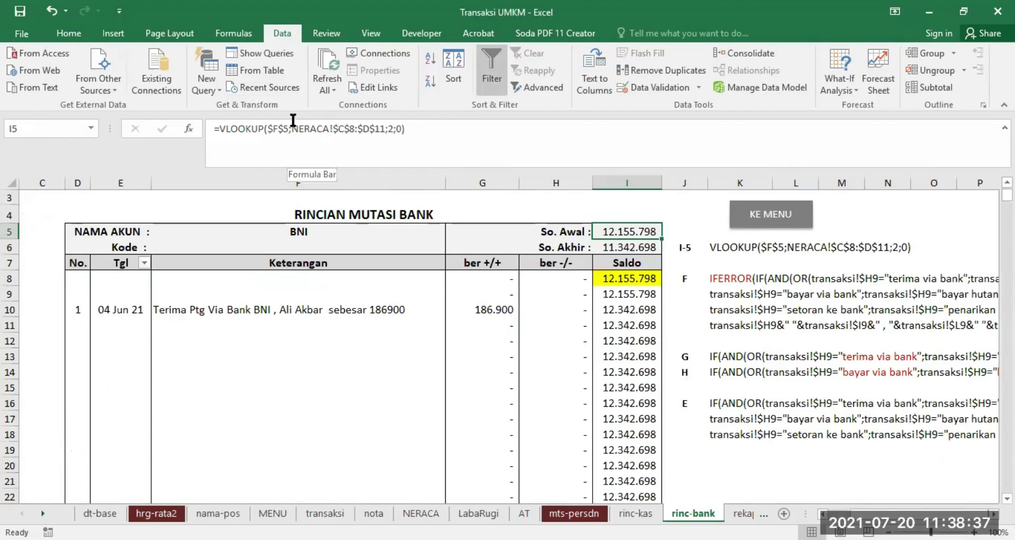
Examine the table range NERACA!$C$8:$D$11 and column index 2 in the So. Awal VLOOKUP formula in I5
left_click_drag(292, 128, 388, 129)
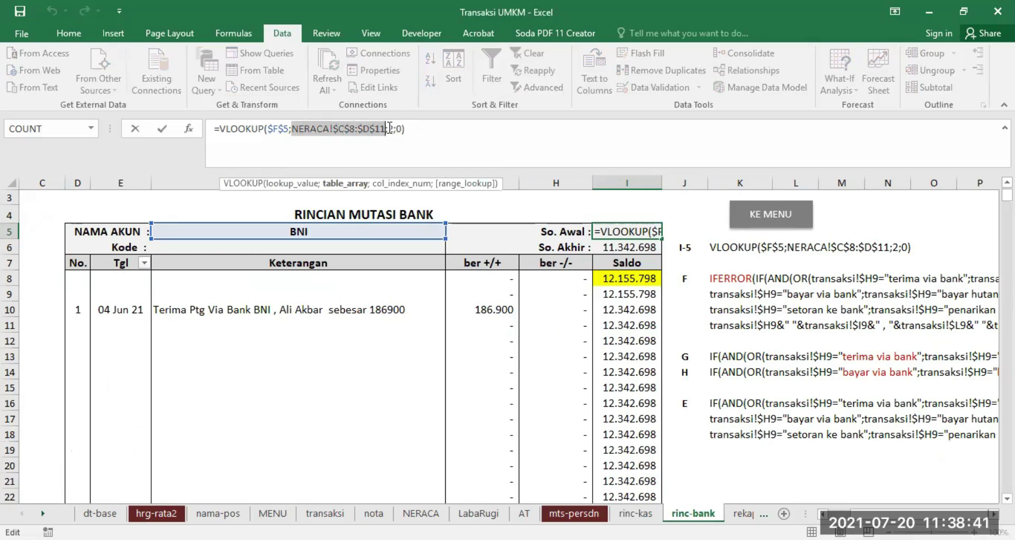
left_click(395, 128)
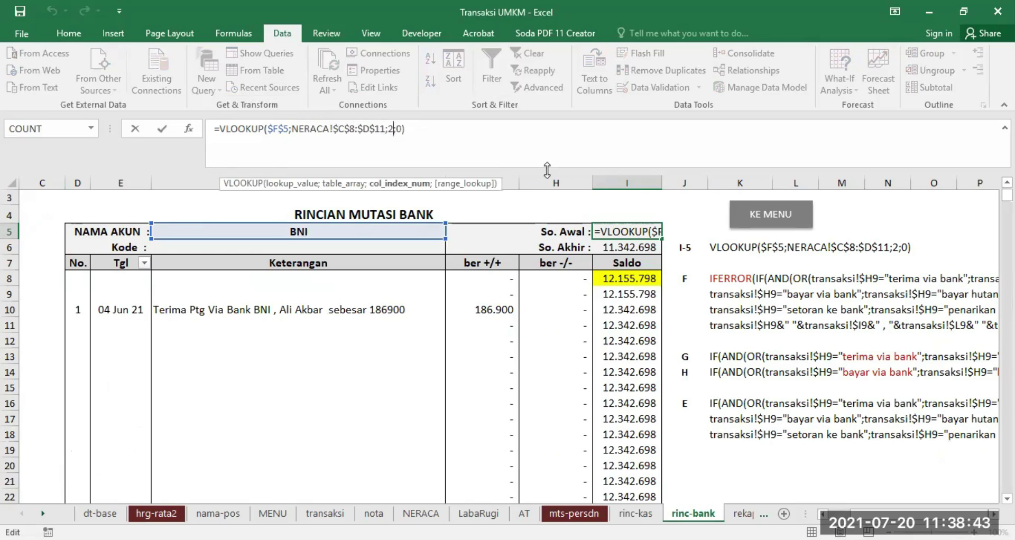
key("Return")
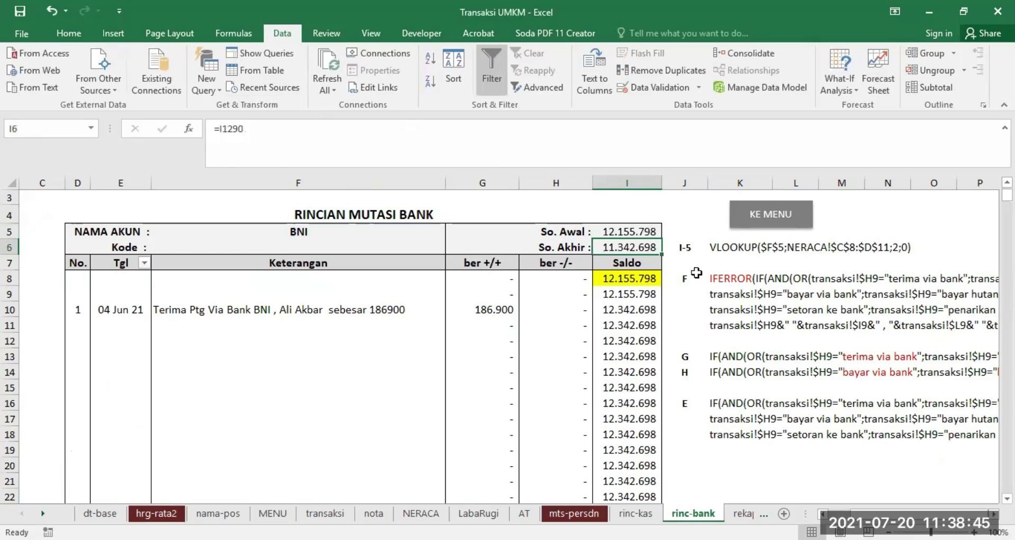
left_click(641, 233)
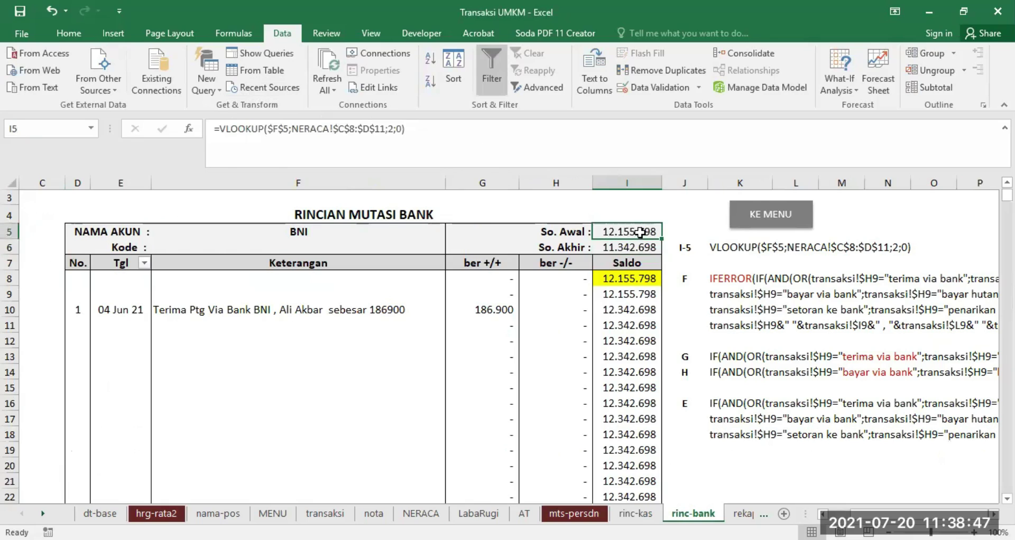
Switch the NAMA AKUN cell F5 to BCA, check So. Awal in I5, and set the account to Mandiri
left_click(382, 231)
left_click(452, 232)
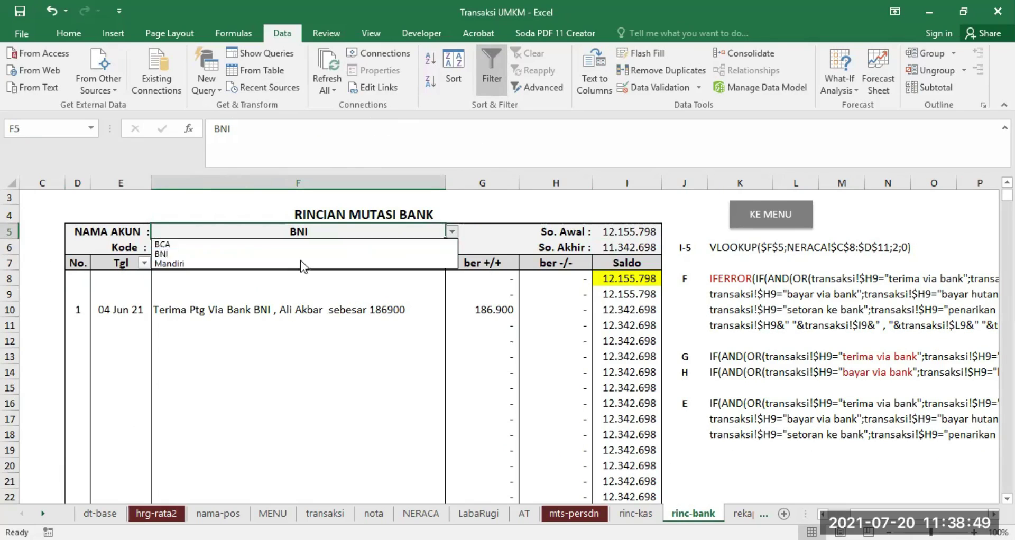
left_click(203, 244)
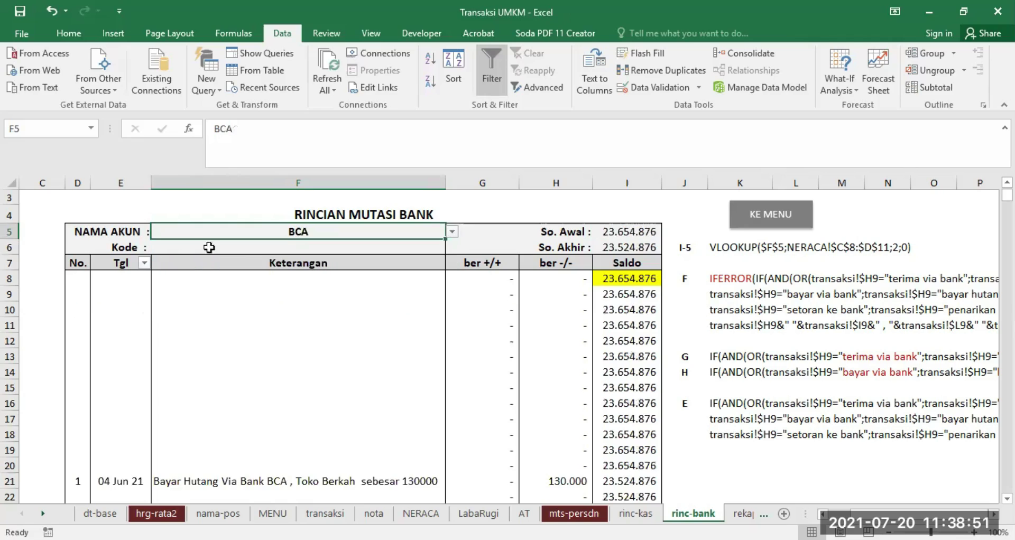
left_click(628, 231)
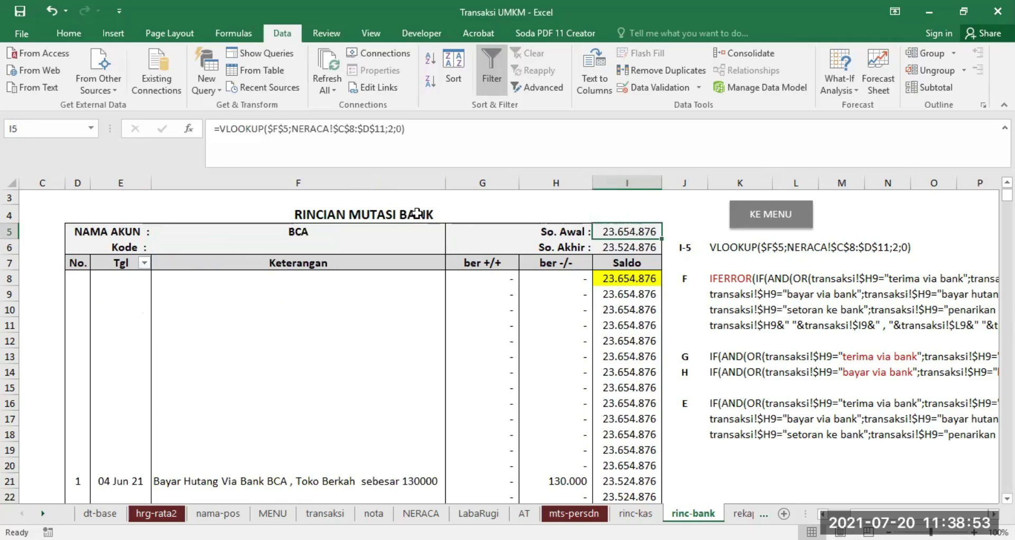
left_click(365, 232)
left_click(452, 232)
left_click(298, 263)
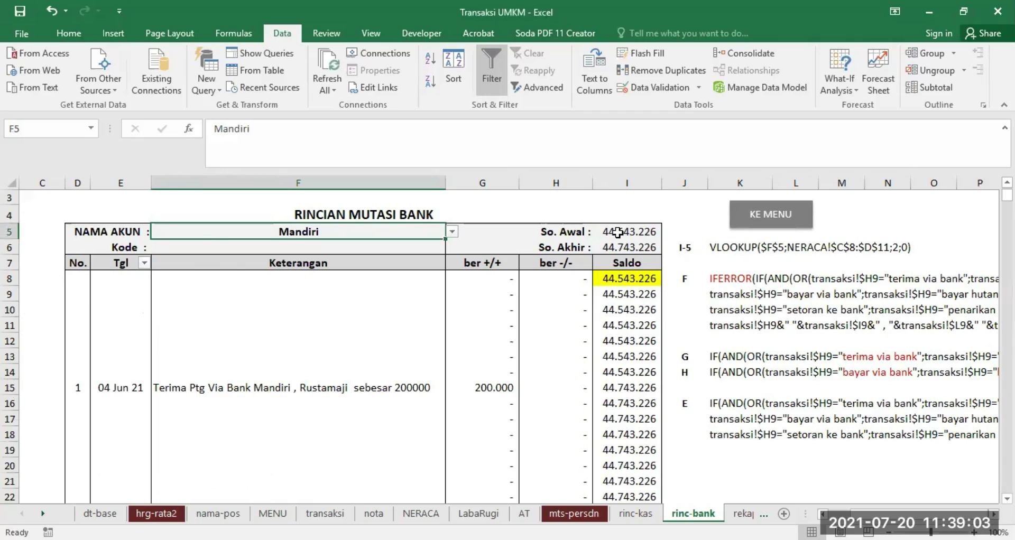
Check the So. Akhir formula in I6 and the Saldo formulas in I8 and I9
left_click(623, 247)
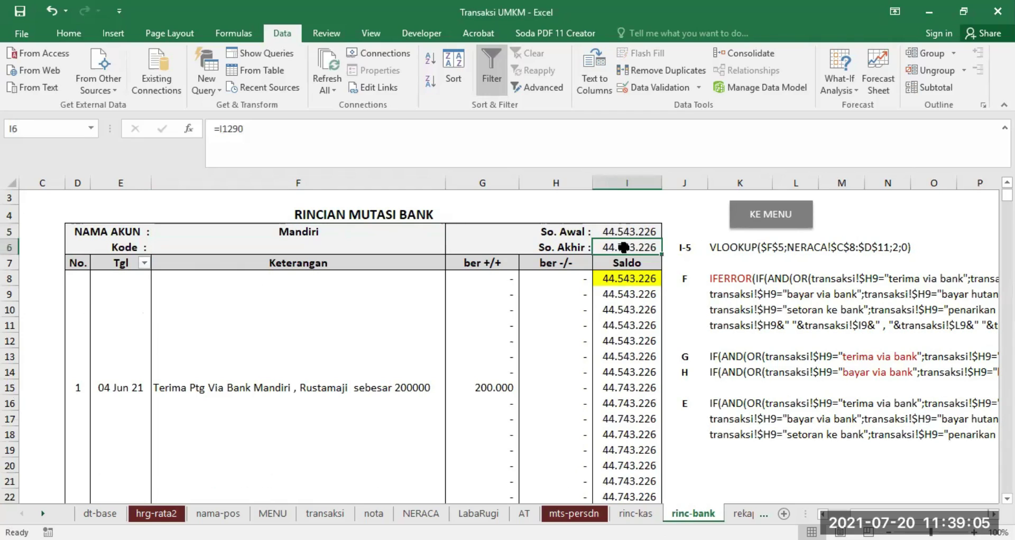
left_click(635, 279)
left_click(626, 294)
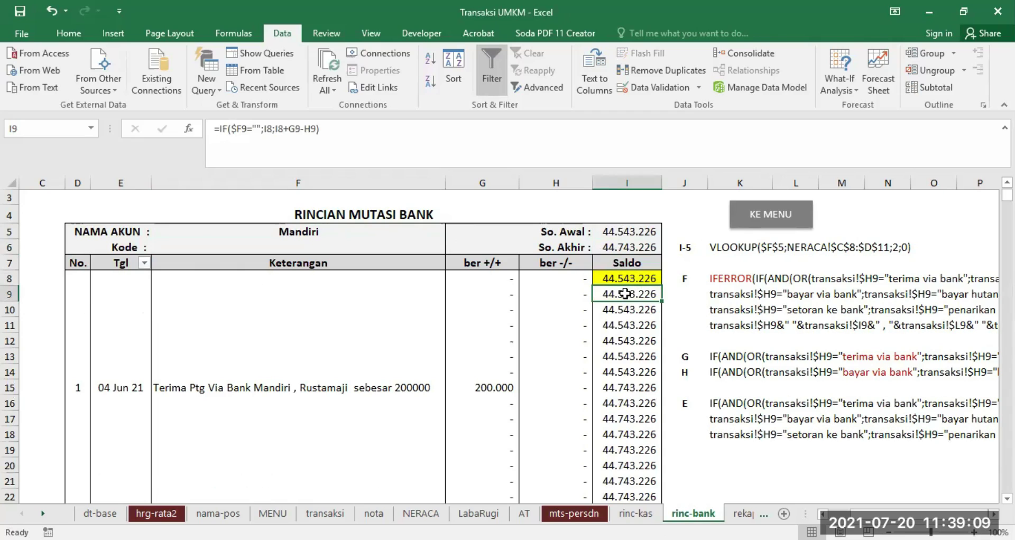
Examine the IF, AND and OR conditions of the Keterangan formula in F8 against the JENIS Pembyrn column in transaksi
left_click(305, 279)
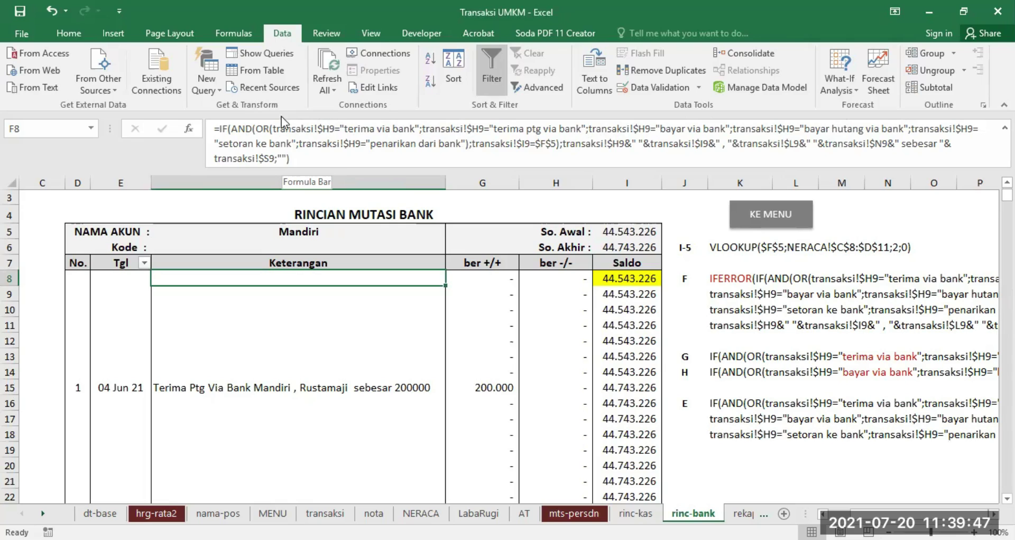
double_click(234, 127)
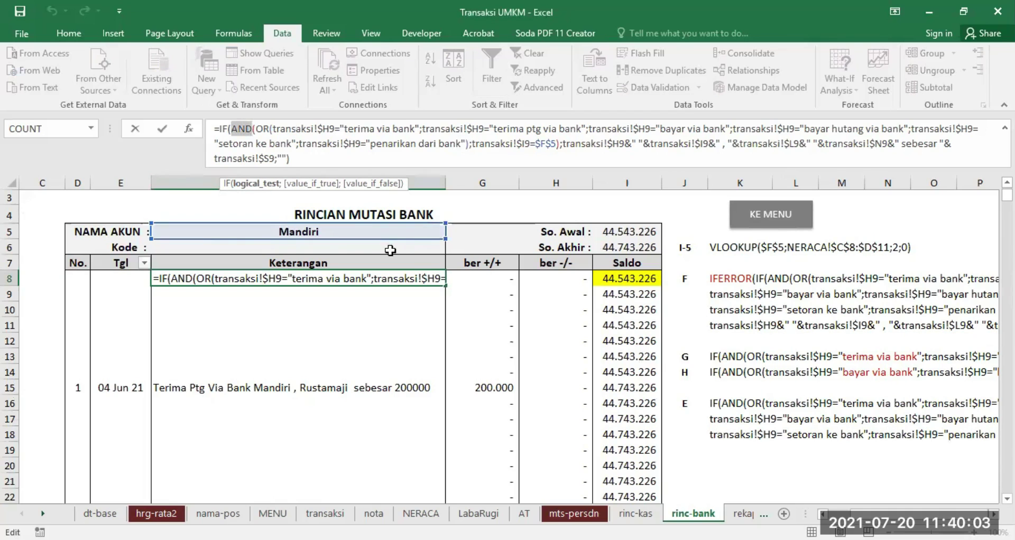
left_click(333, 515)
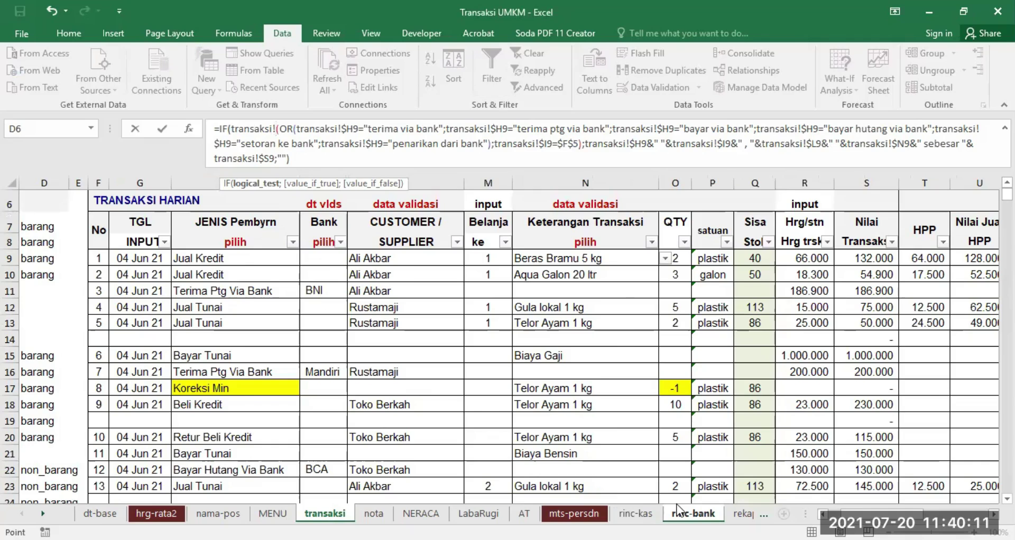
key("Escape")
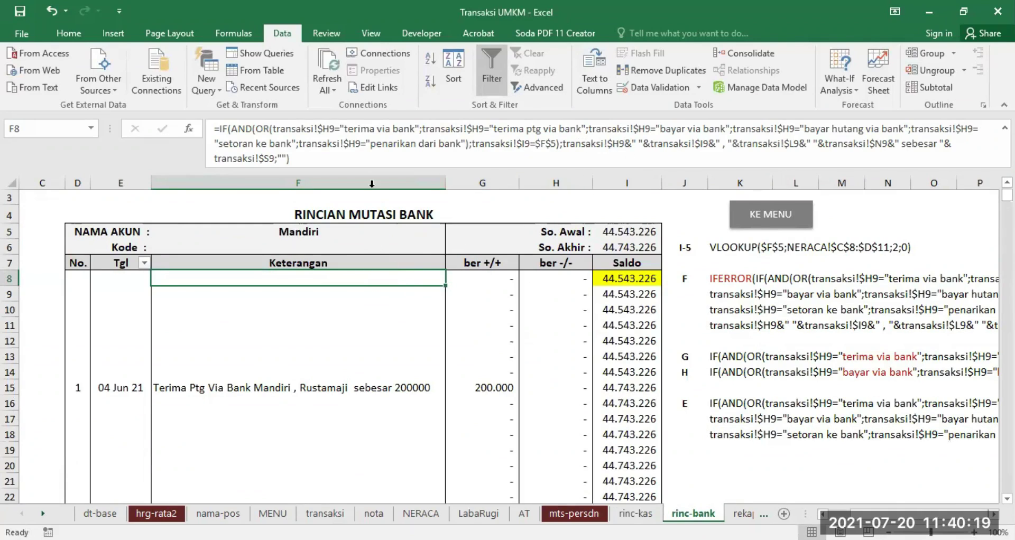
Inspect the bank-match condition transaksi!$I9=$F$5 and the joined description text in the Keterangan formula in F8
left_click_drag(470, 143, 556, 143)
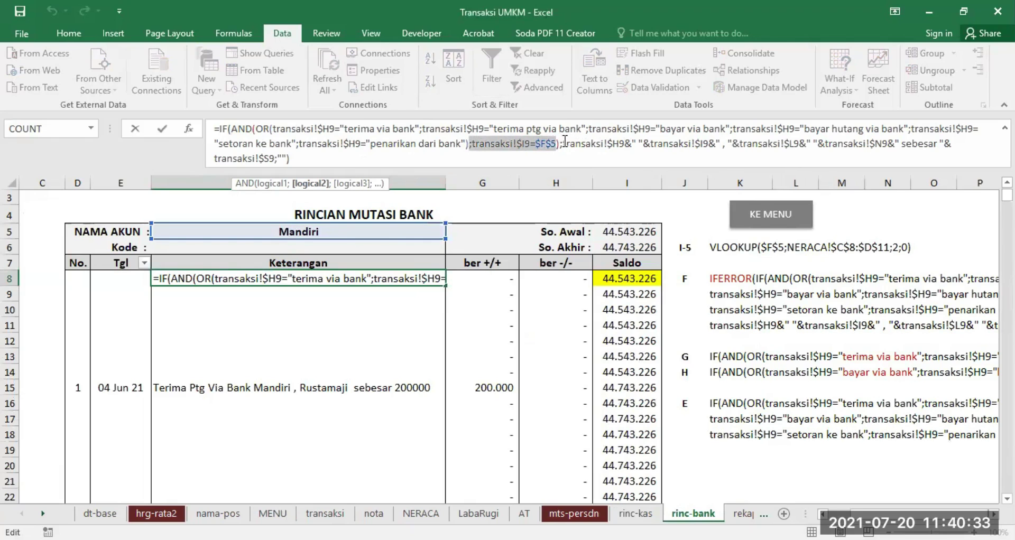
left_click_drag(561, 143, 276, 156)
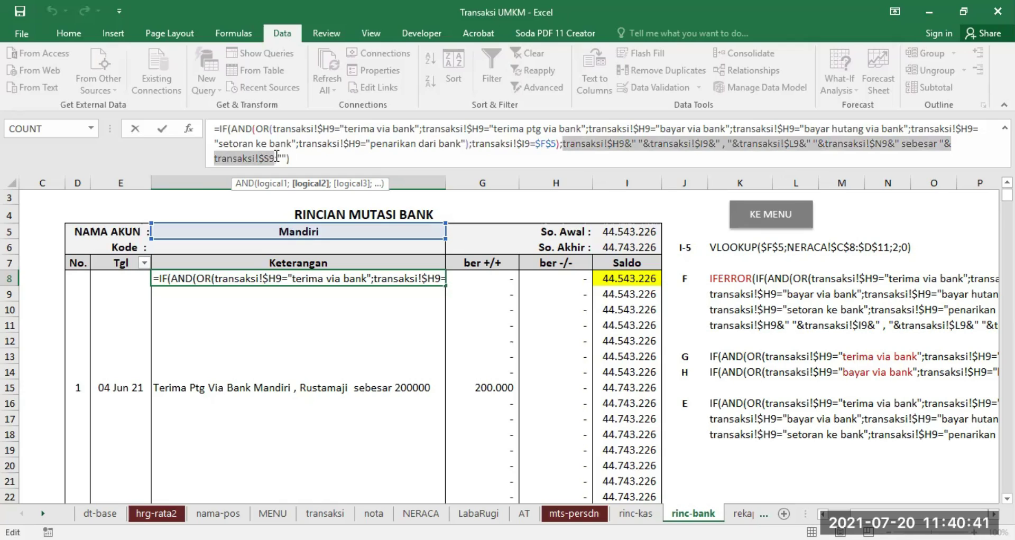
left_click_drag(276, 157, 275, 158)
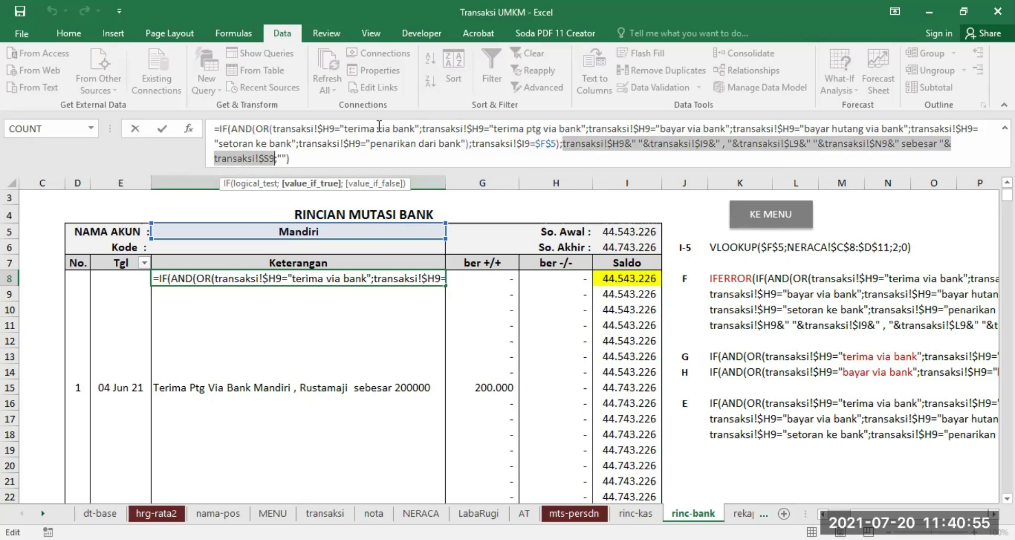
key("Escape")
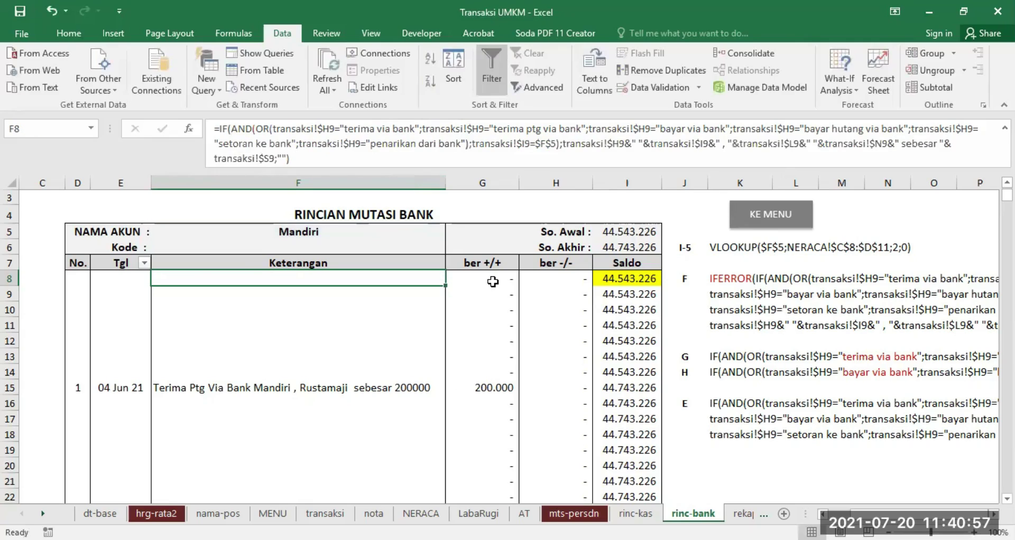
Compare the ber +/+ formula in G8 with the ber -/- formula in H8 and the formula notes beside the table
left_click(494, 280)
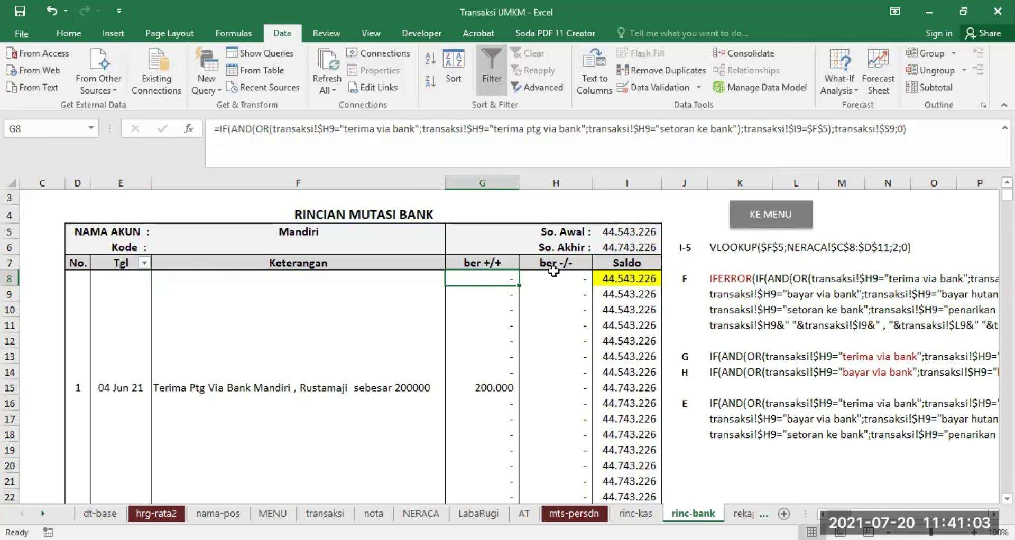
left_click(571, 279)
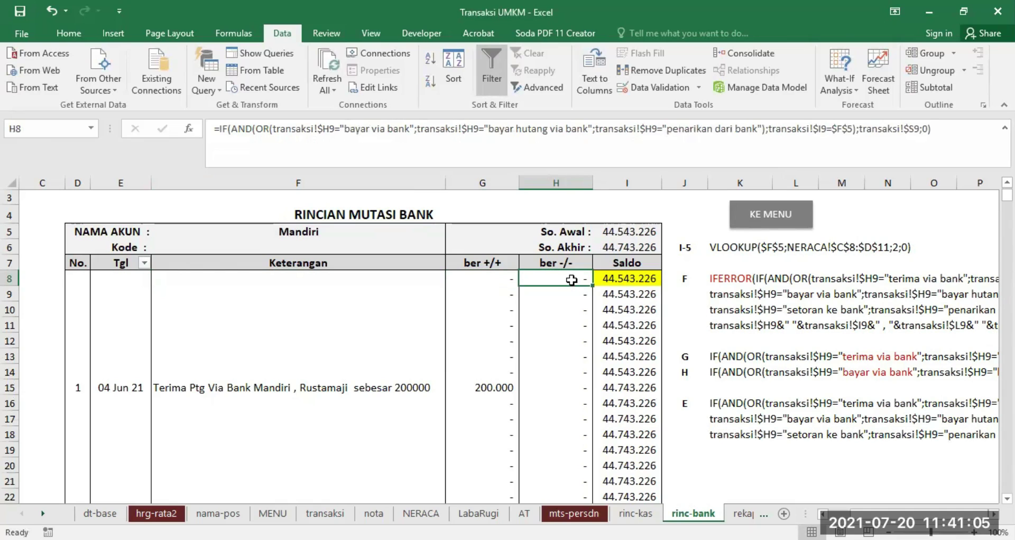
left_click(488, 281)
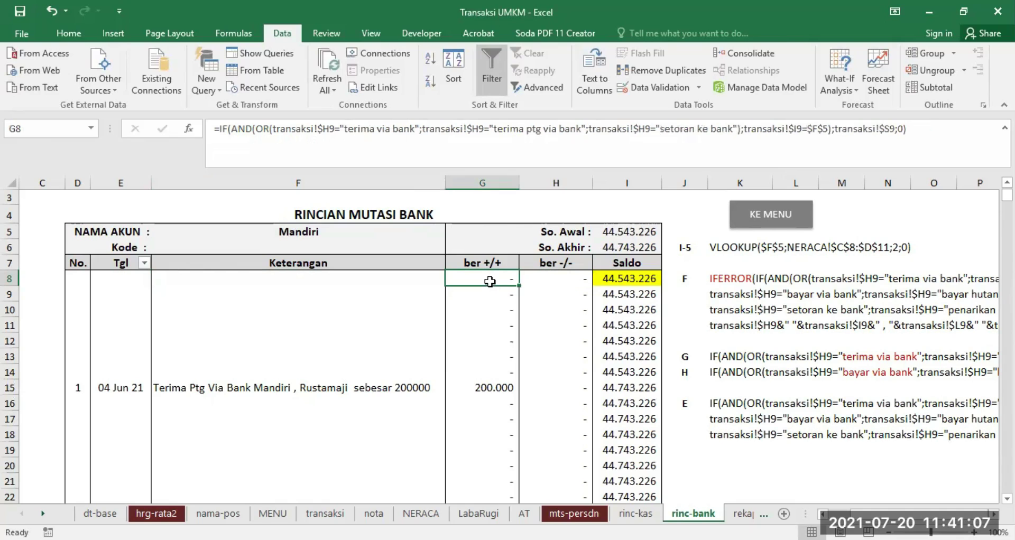
scroll(264, 365, "right", 6)
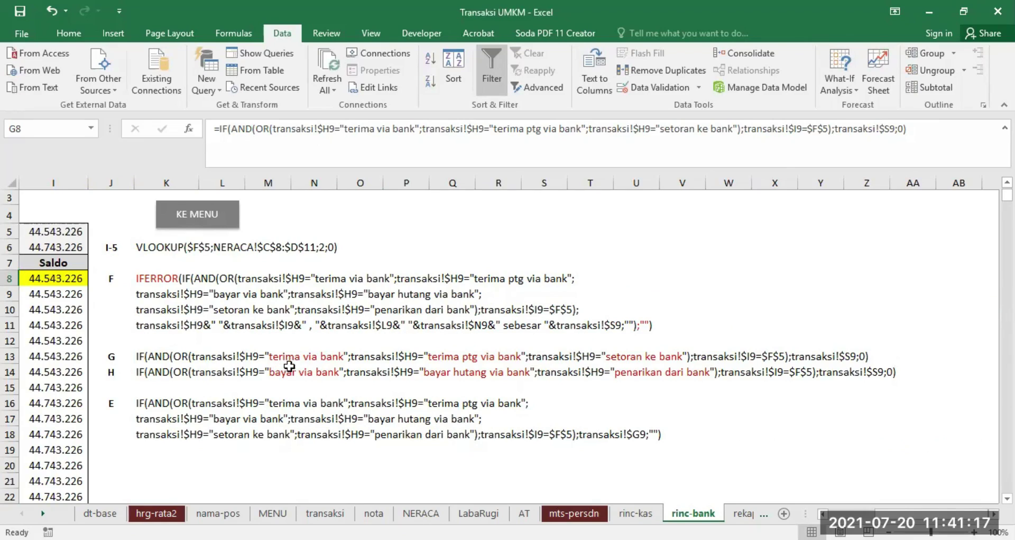
Review the list of payment types in transaksi B7:B27 that the bank formulas refer to
left_click(333, 514)
scroll(787, 496, "left", 3)
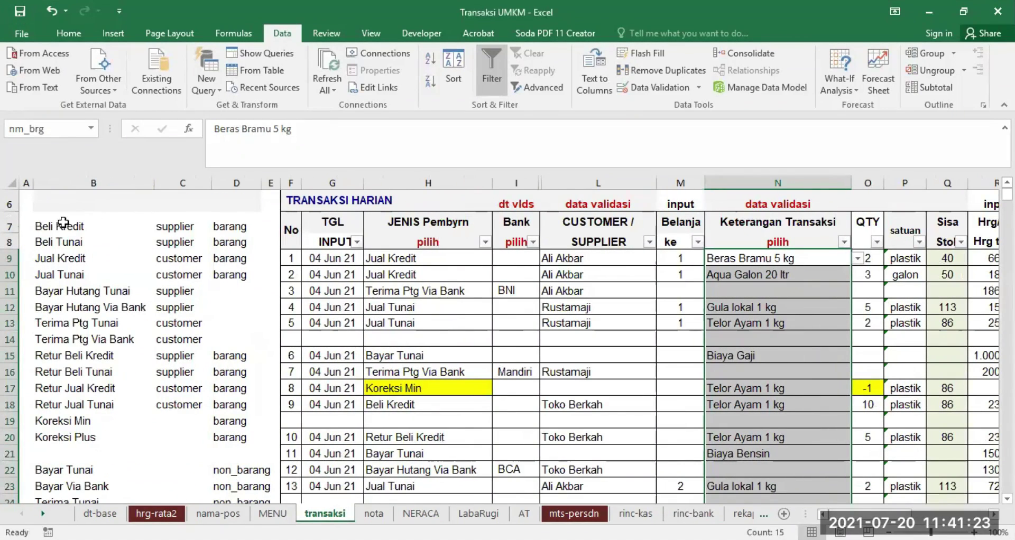
left_click_drag(59, 226, 69, 472)
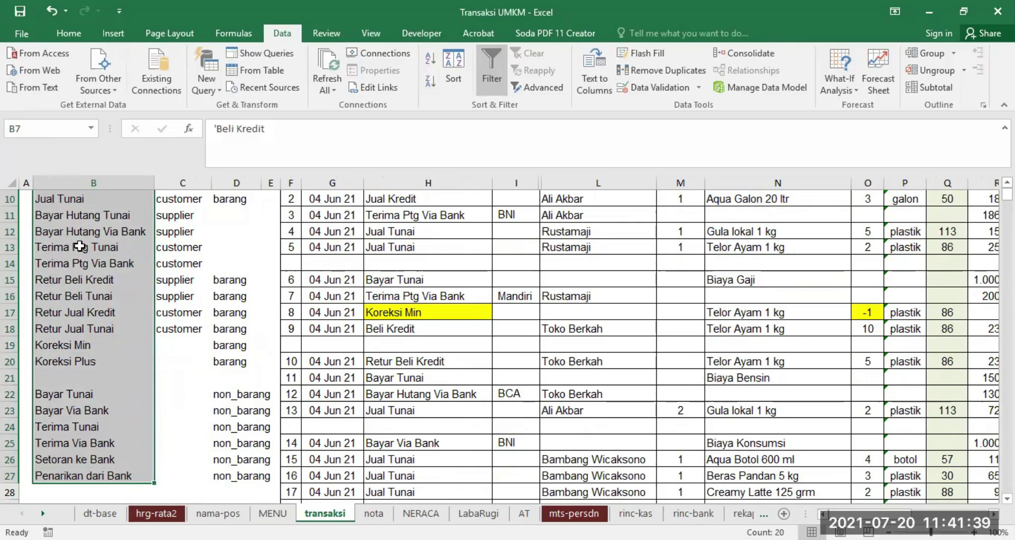
left_click(693, 513)
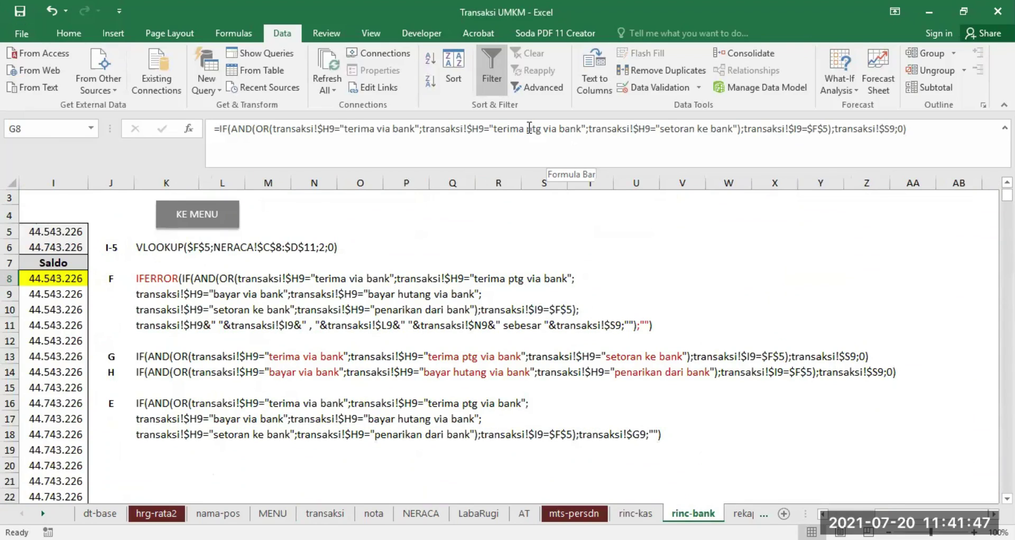
Recheck the transaction types in the ber +/+ and ber -/- formulas and review the row formulas in E8:H8 on rinc-bank
scroll(677, 273, "left", 5)
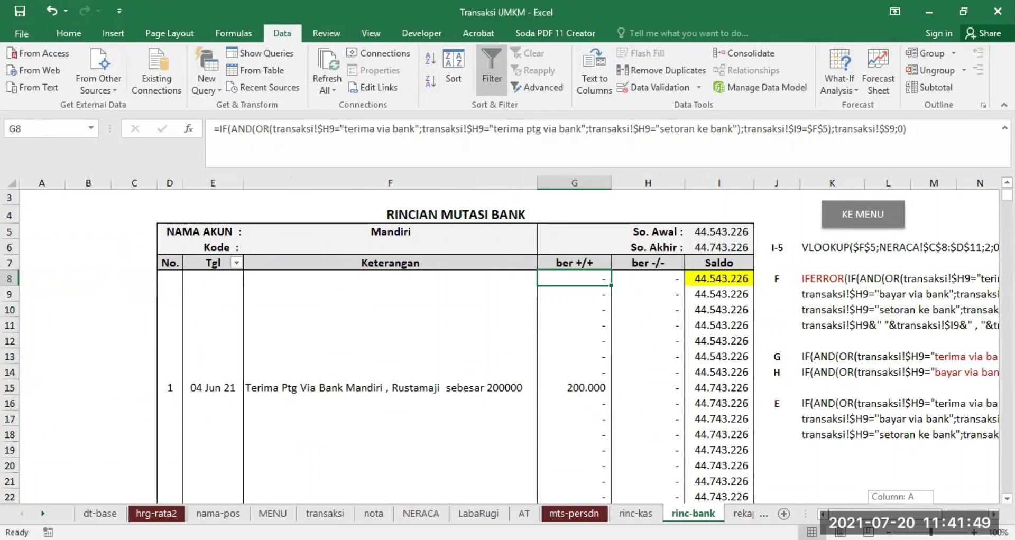
left_click(649, 278)
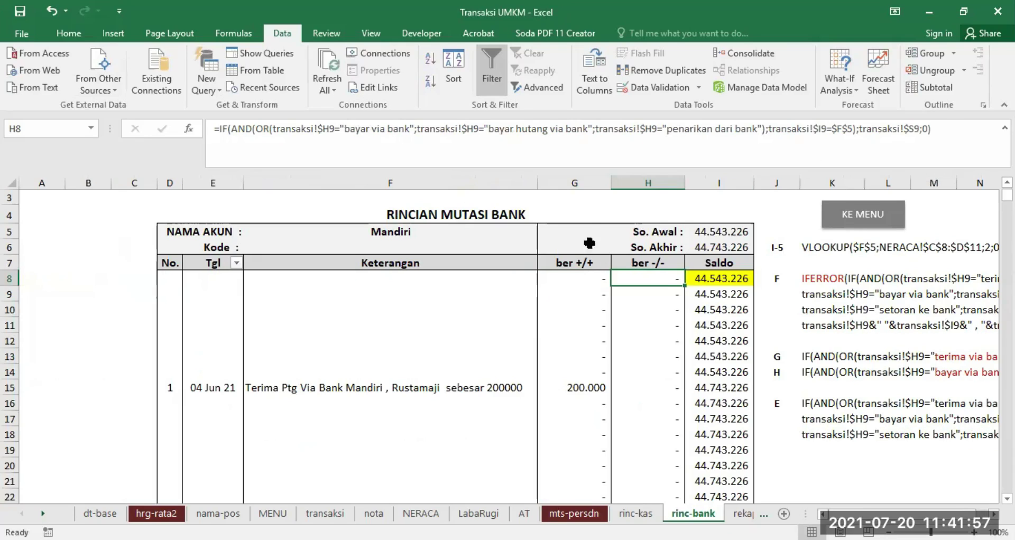
left_click(581, 279)
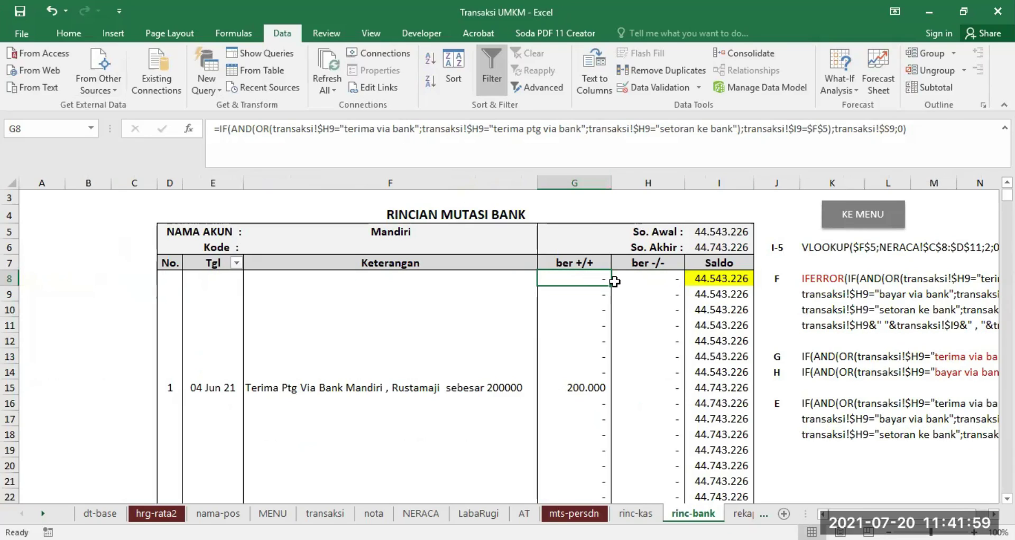
left_click(654, 280)
left_click(587, 280)
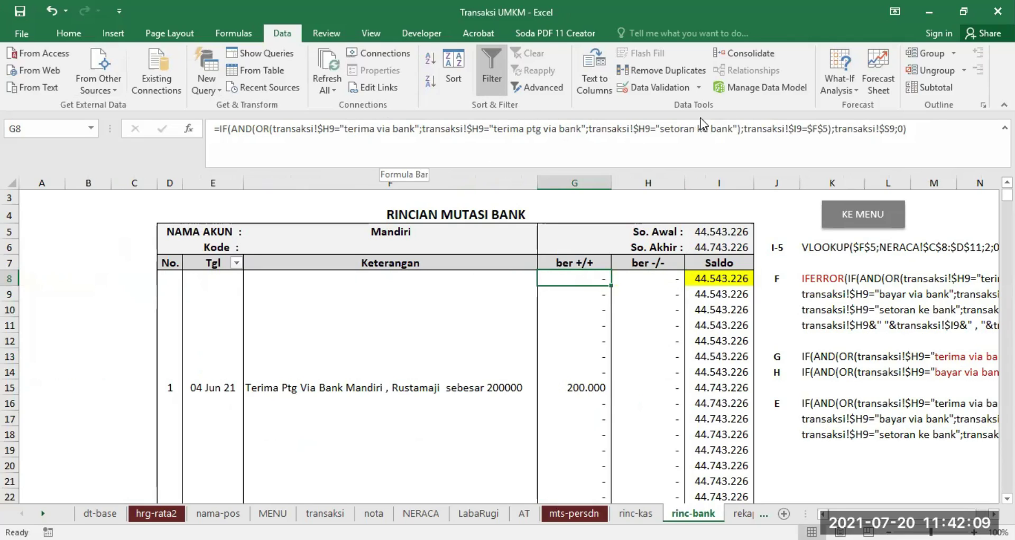
left_click(650, 278)
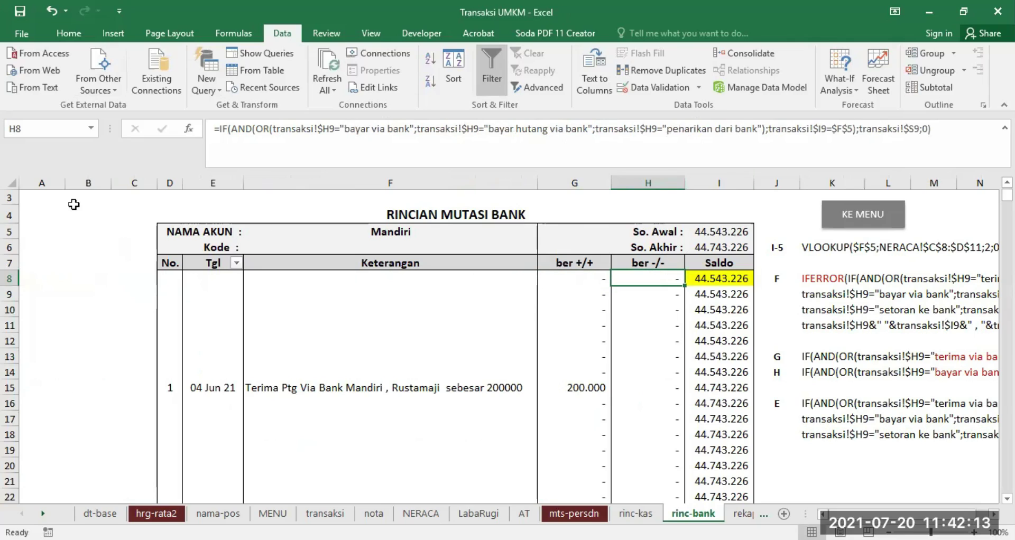
left_click_drag(221, 280, 632, 274)
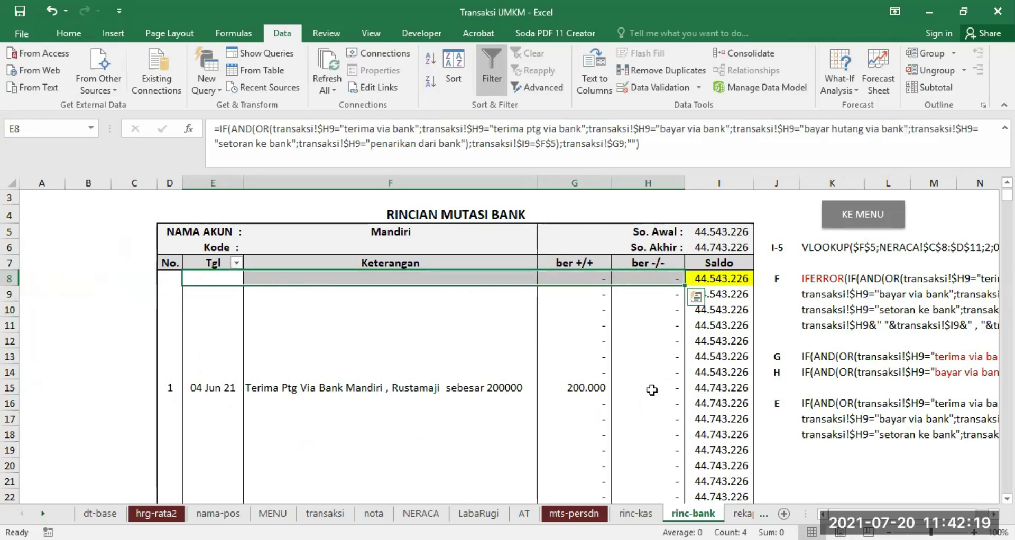
Remove the filter from the Tgl column header of the RINCIAN MUTASI BANK table
left_click(389, 341)
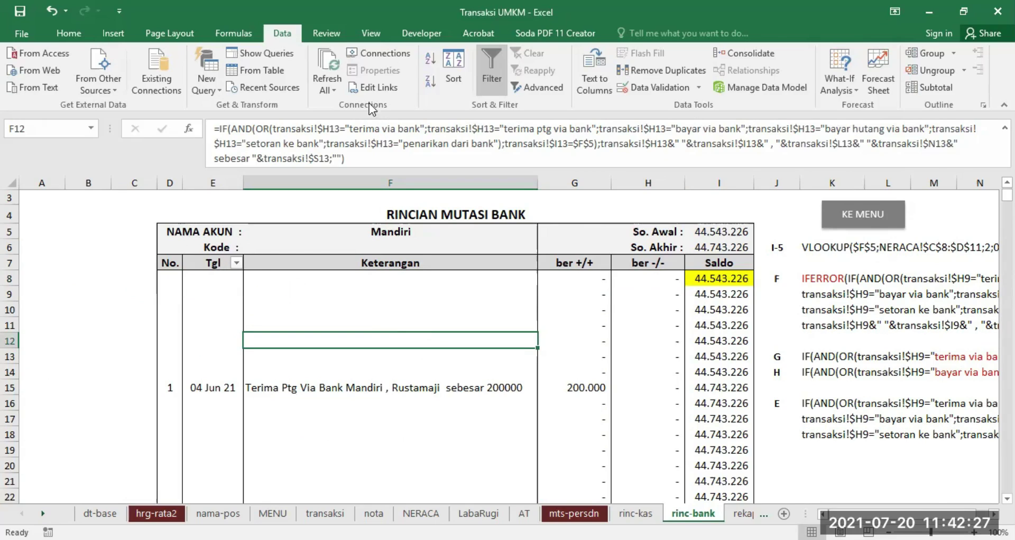
left_click(69, 33)
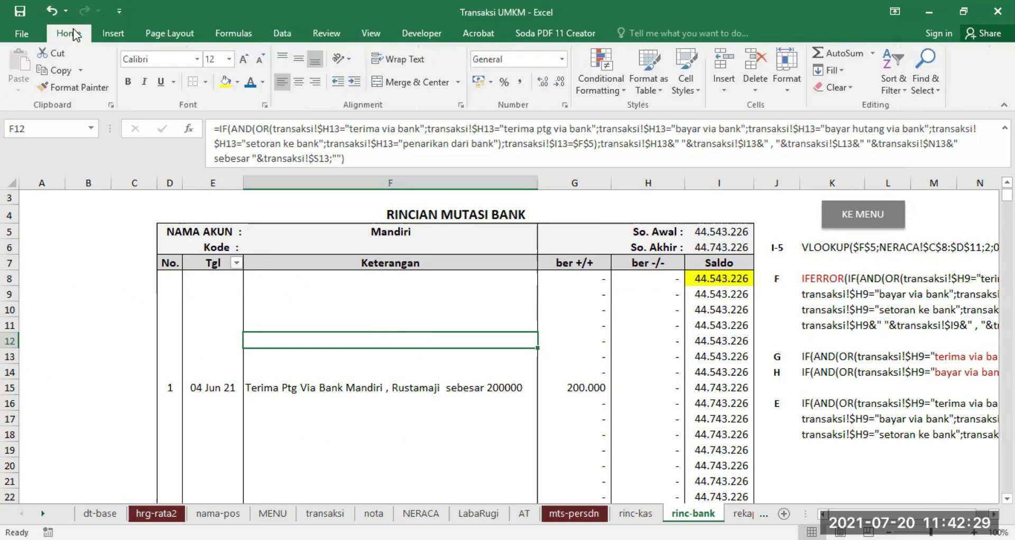
left_click(893, 55)
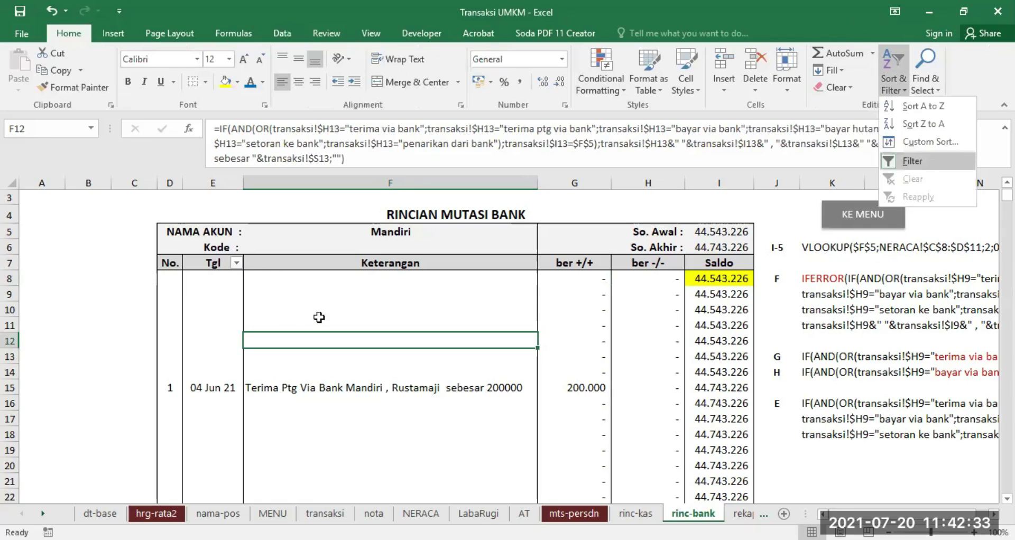
left_click(923, 160)
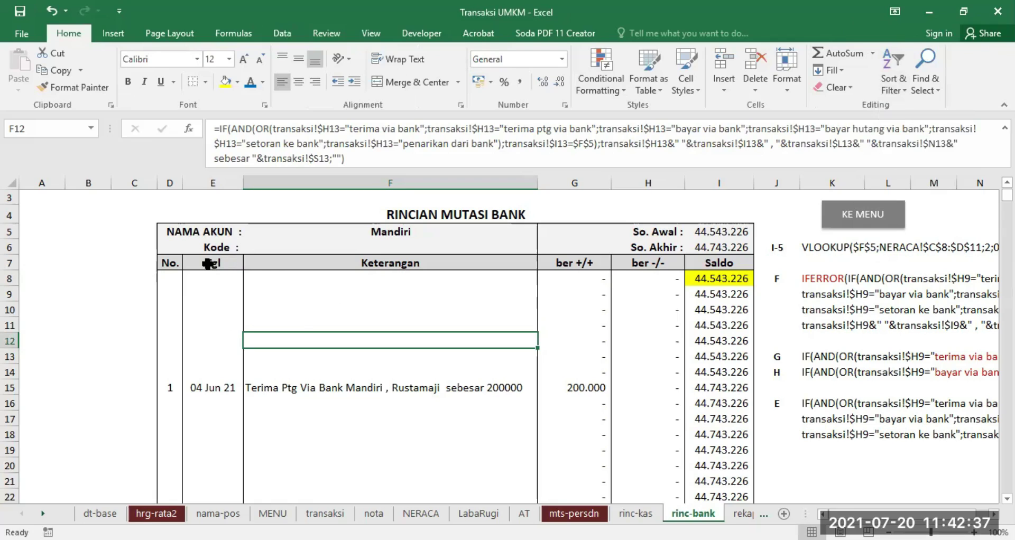
Add filters to the header cells E7:I7, from Tgl to Saldo, of the RINCIAN MUTASI BANK table
left_click_drag(210, 262, 737, 264)
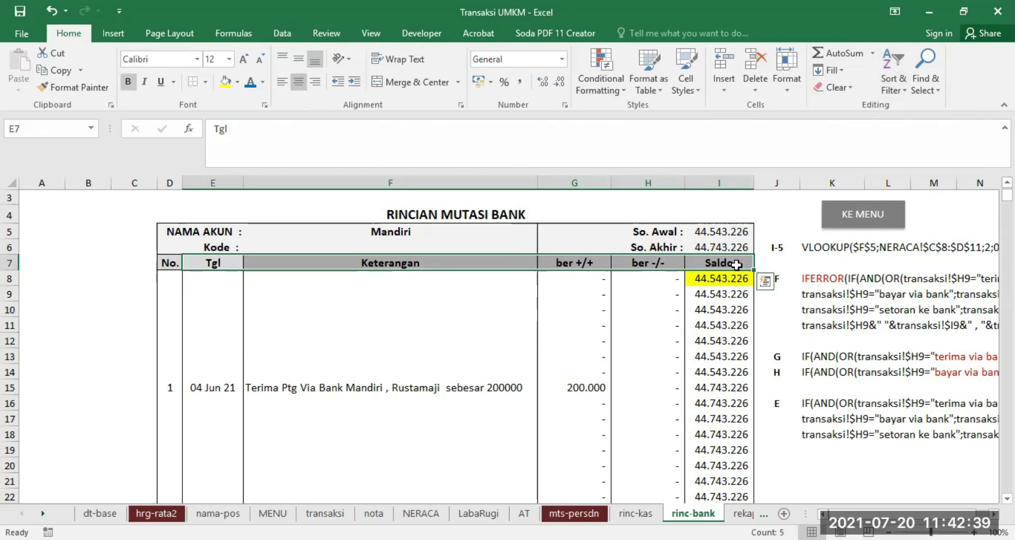
left_click_drag(217, 263, 711, 270)
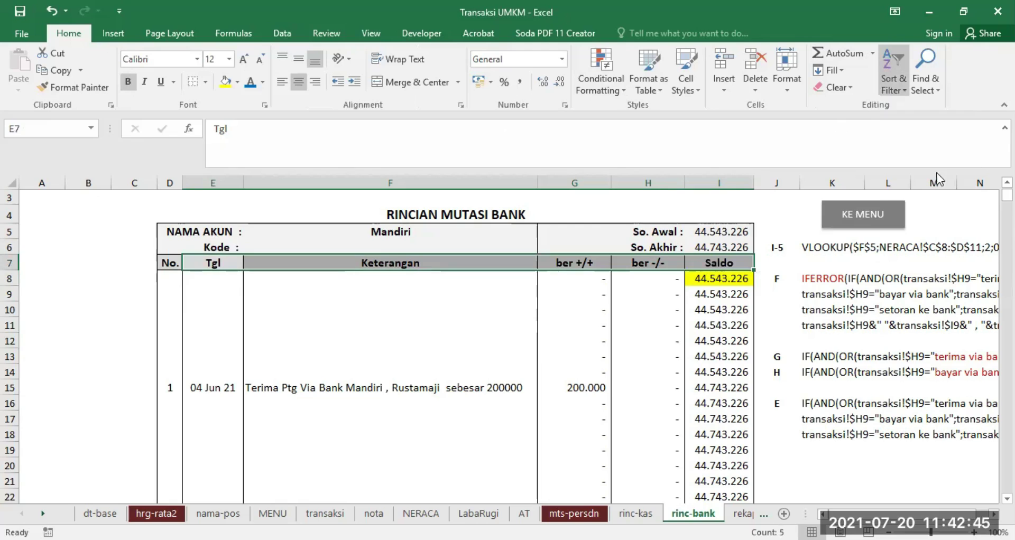
left_click(892, 74)
left_click(913, 161)
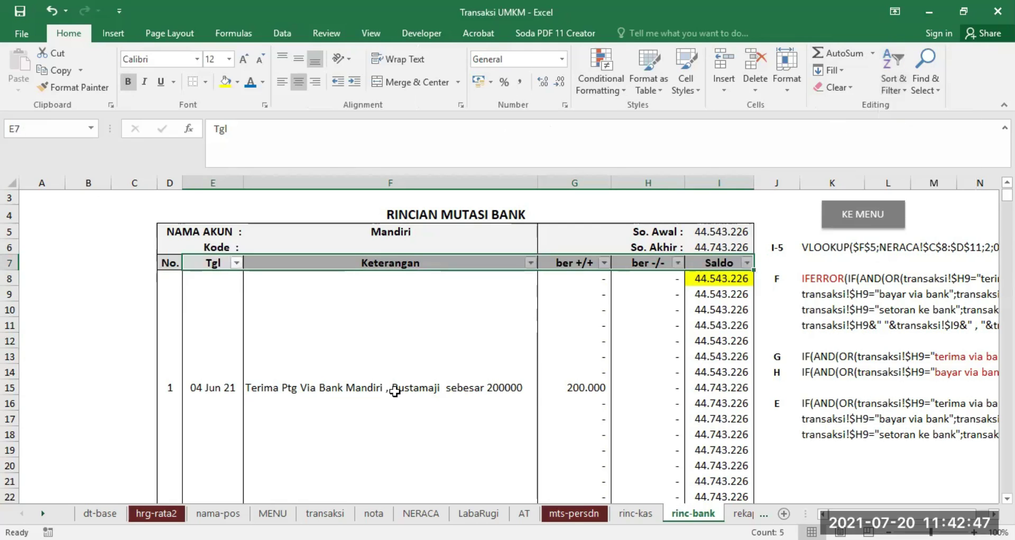
left_click(392, 394)
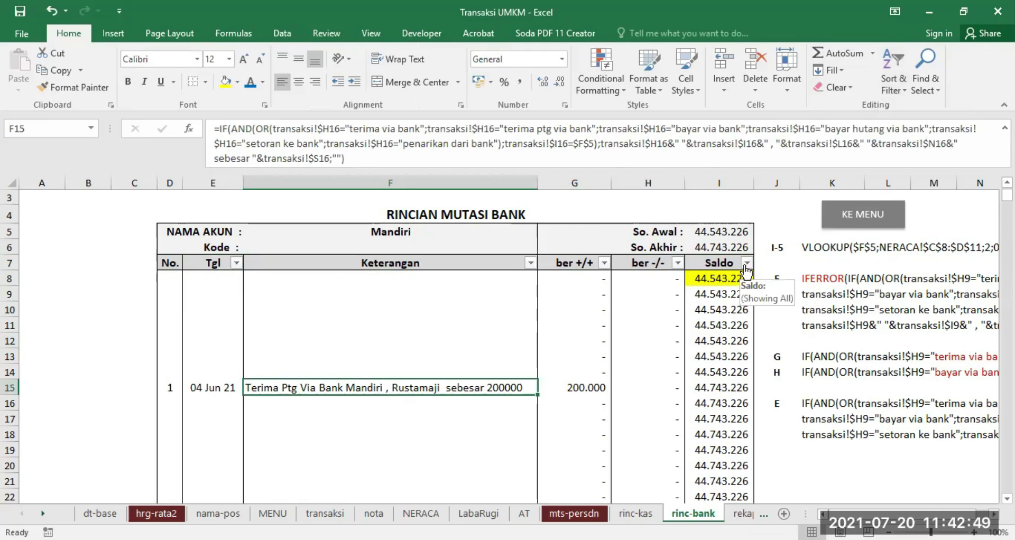
Filter the Tgl column to hide the rows with blank dates
left_click(236, 263)
left_click(91, 441)
left_click(134, 520)
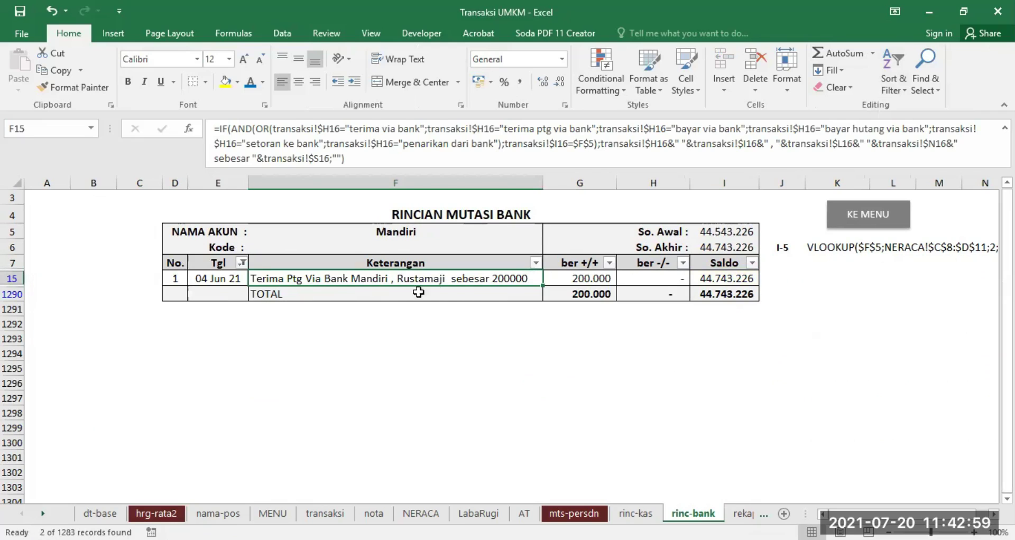
Set the font colour of E1290 in the TOTAL row to Automatic and delete the cell's marker text
left_click(224, 290)
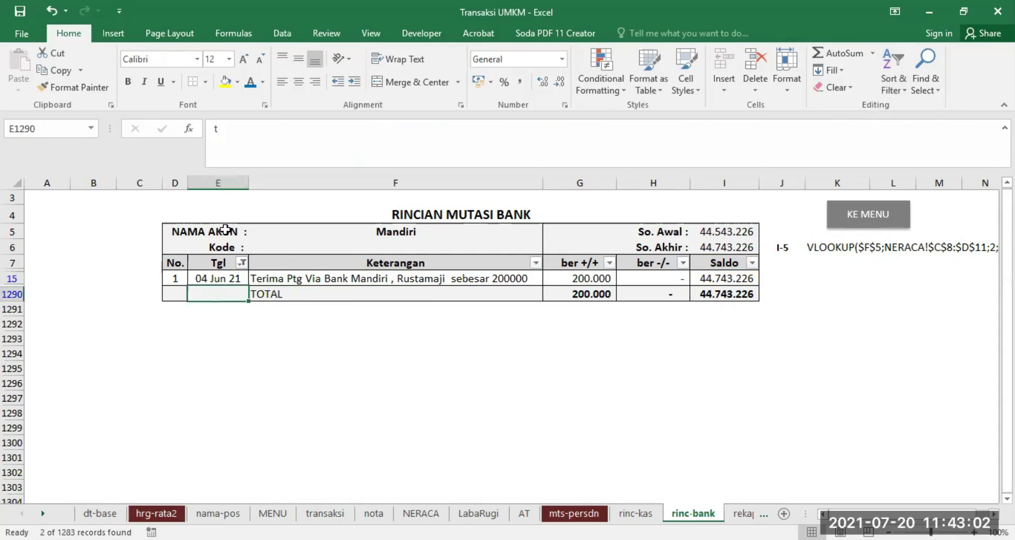
left_click(263, 82)
left_click(253, 101)
key("Delete")
Refilter the Tgl column without blanks to test the TOTAL row with E1290 empty, and show all rows again
left_click(242, 265)
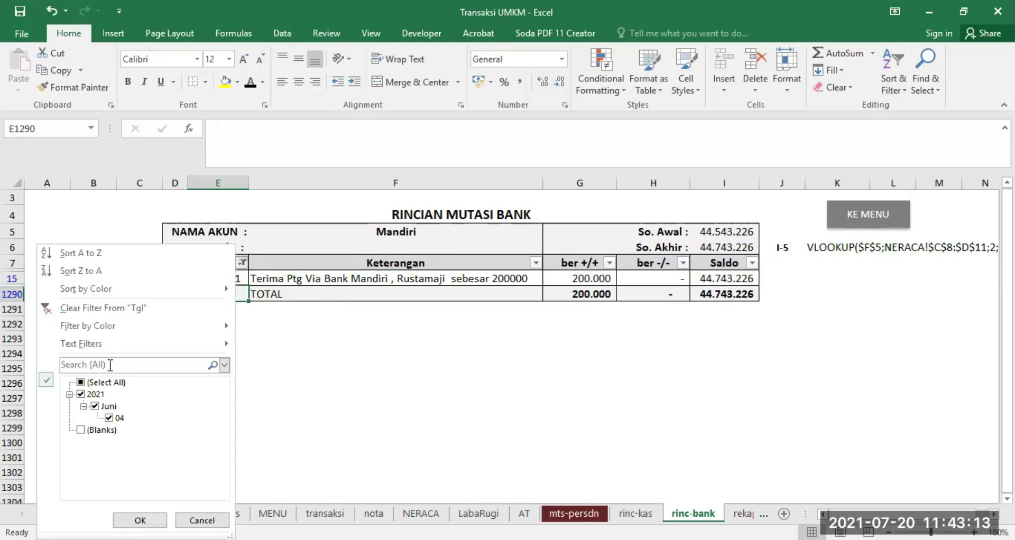
left_click(140, 520)
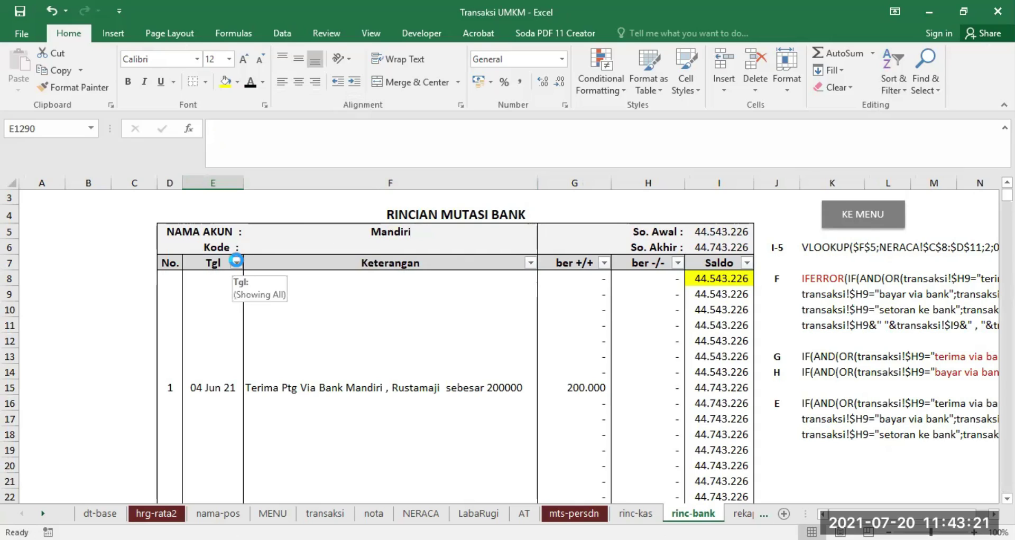
left_click(235, 261)
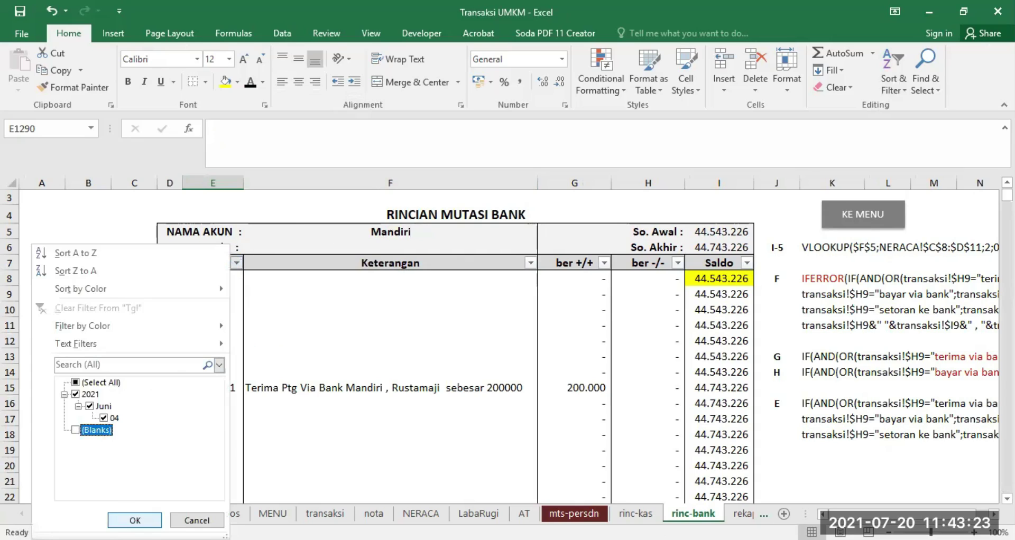
left_click(134, 520)
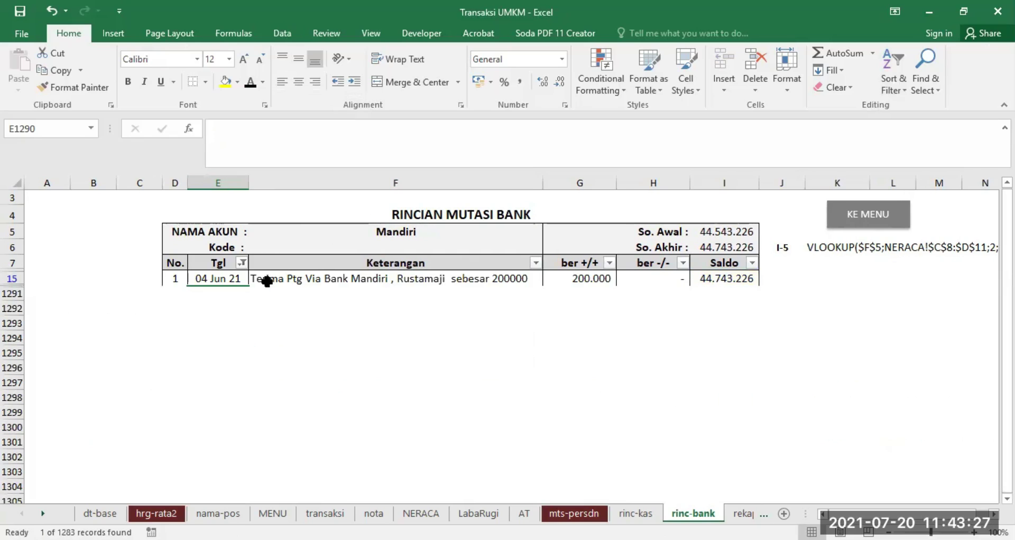
left_click(243, 264)
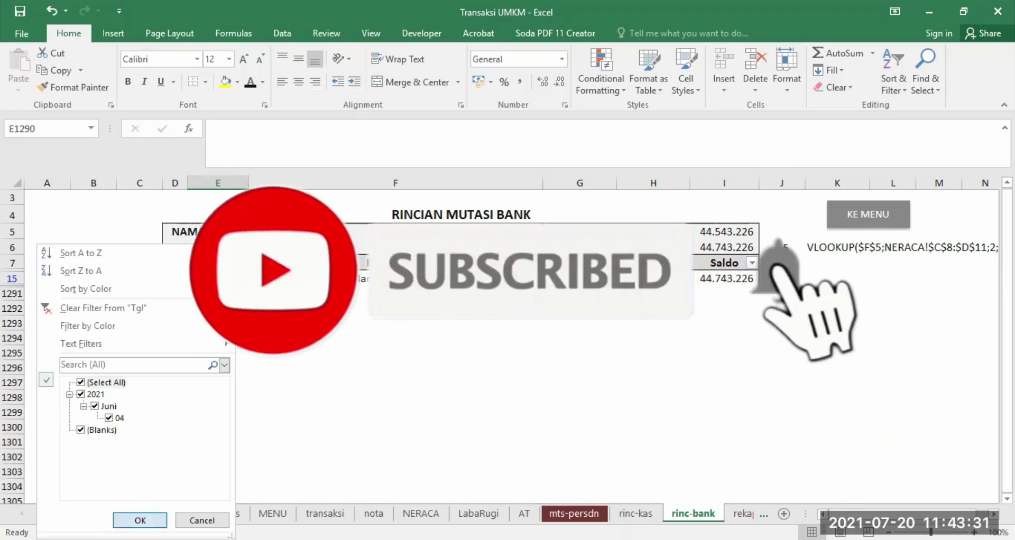
left_click(140, 520)
Enter the marker text a in E1290 beside TOTAL and hide it with the lightest grey theme font colour
scroll(293, 358, "down", 20)
left_click_drag(1007, 211, 1007, 480)
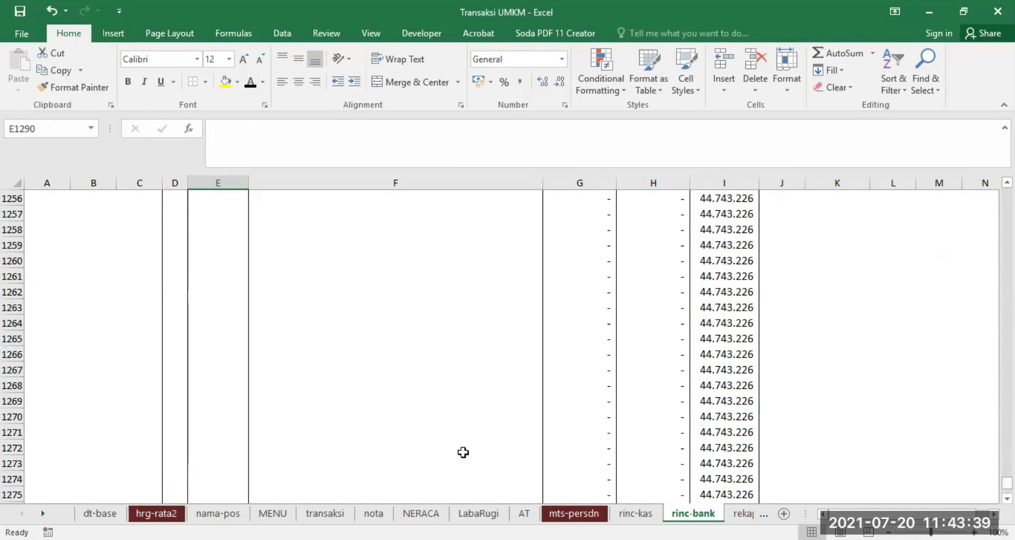
scroll(387, 405, "down", 6)
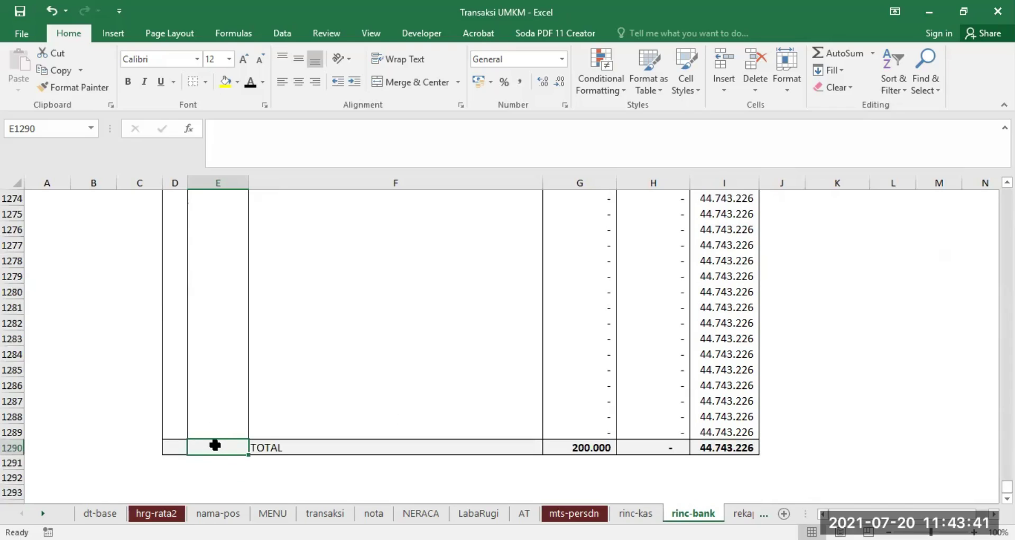
type("a")
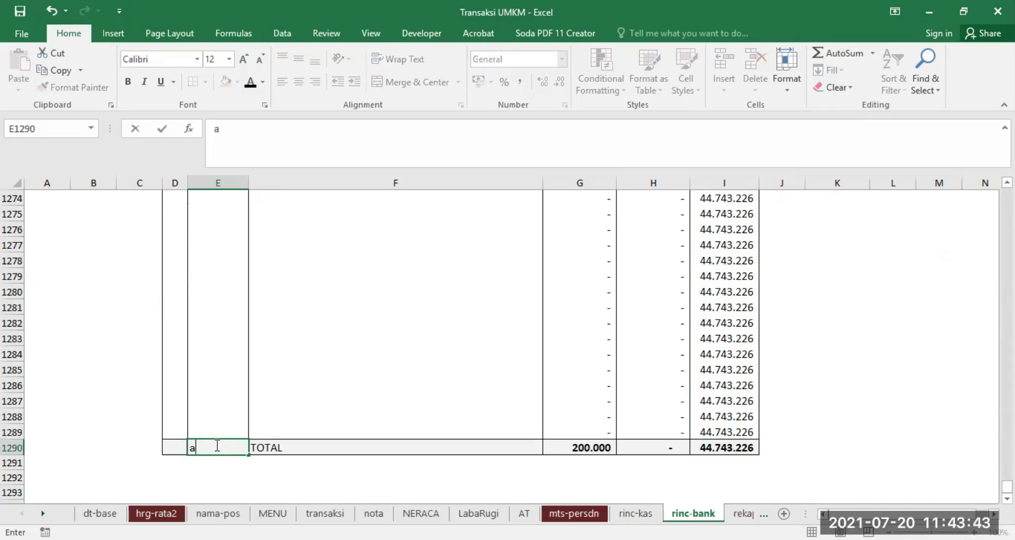
left_click(216, 444)
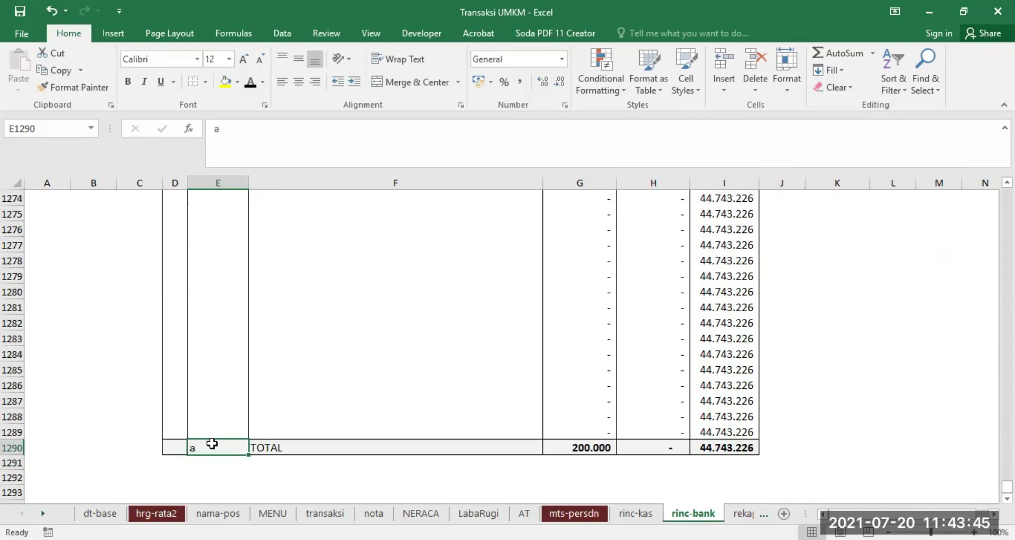
left_click(263, 82)
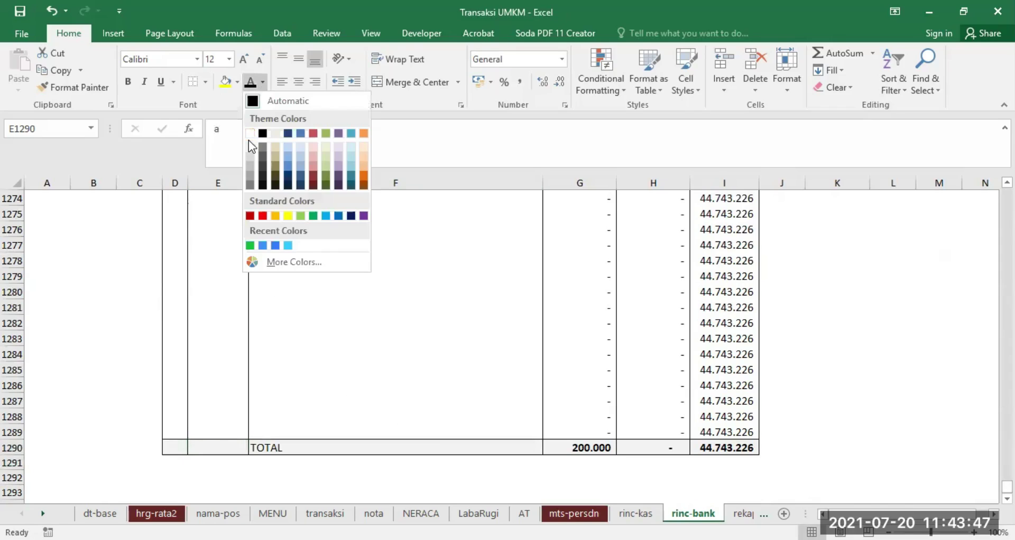
left_click(251, 147)
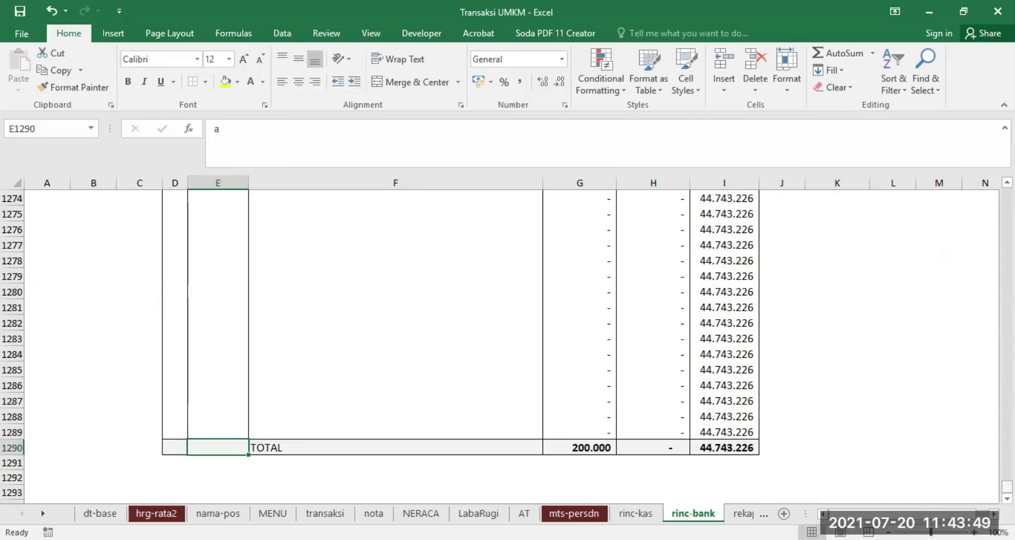
Filter the Tgl column to exclude blanks while keeping the dates and the a entry
left_click_drag(1007, 486, 1006, 195)
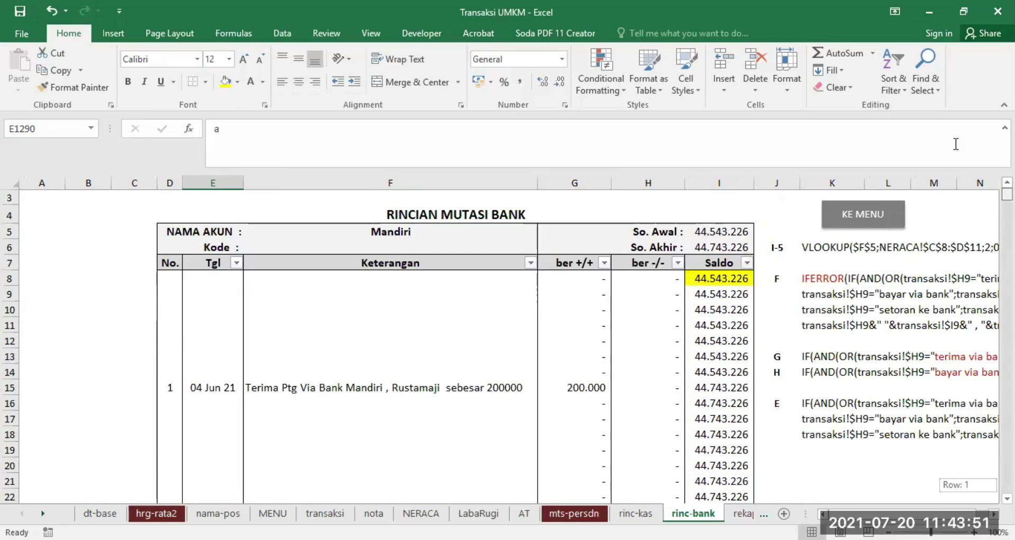
left_click(235, 262)
left_click(95, 443)
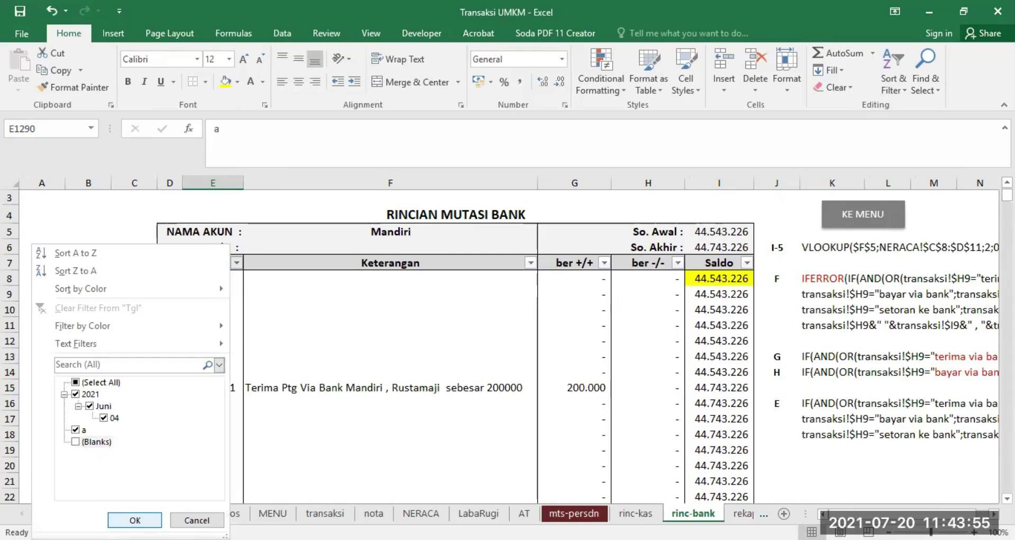
left_click(135, 521)
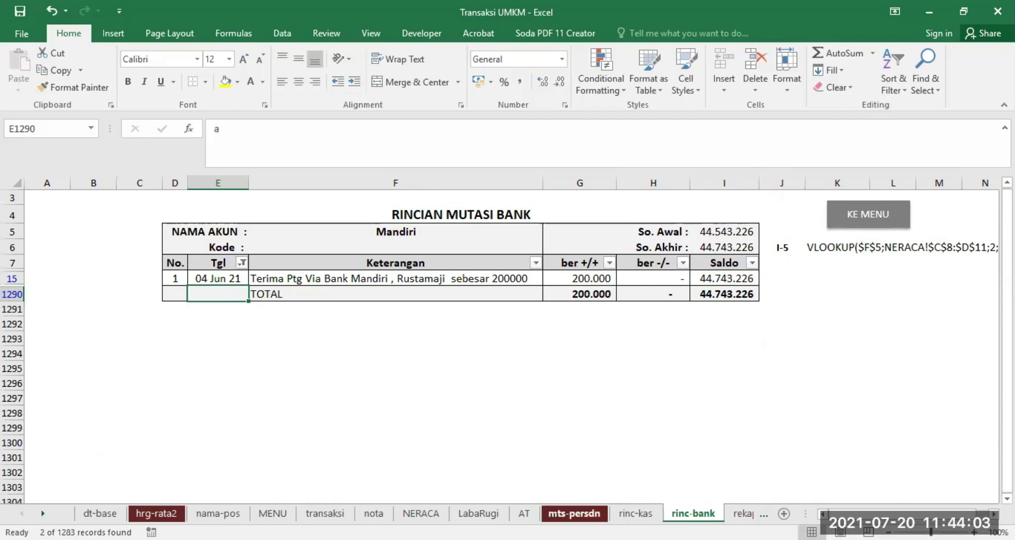
On mts-persdn, reveal the hidden marker in B100 beside TOTAL with the Automatic font colour, and undo the colour change
left_click(573, 514)
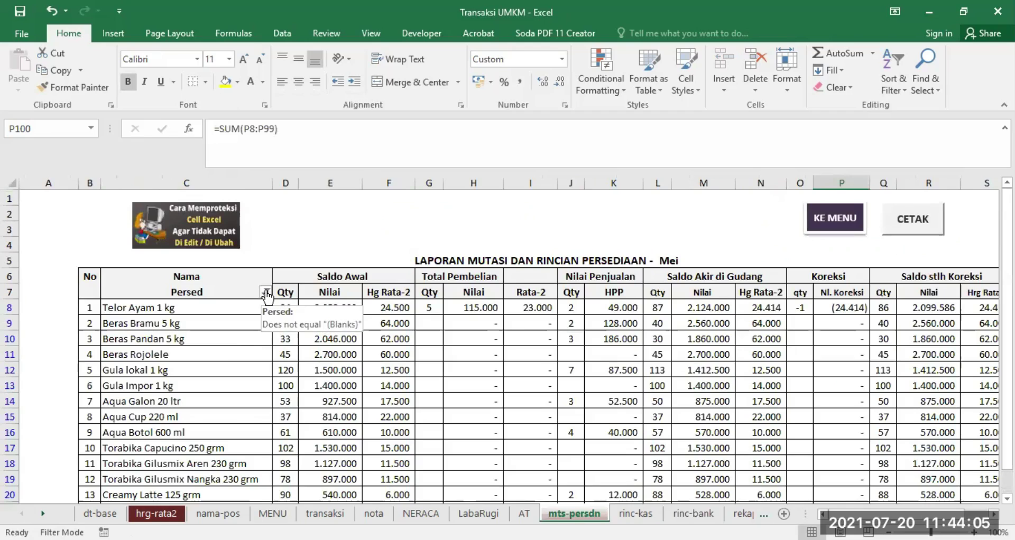
scroll(261, 353, "down", 5)
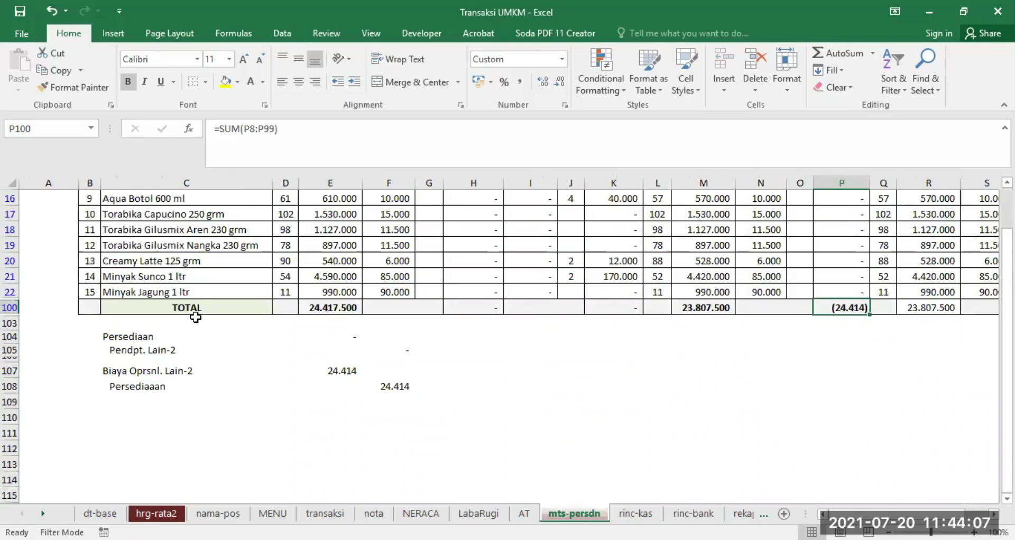
left_click(79, 308)
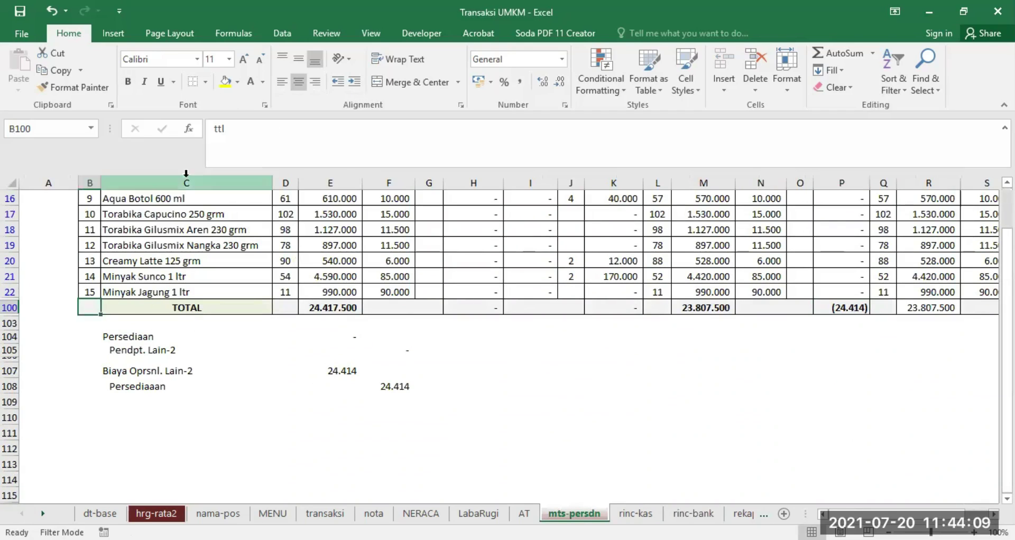
left_click(262, 81)
left_click(260, 101)
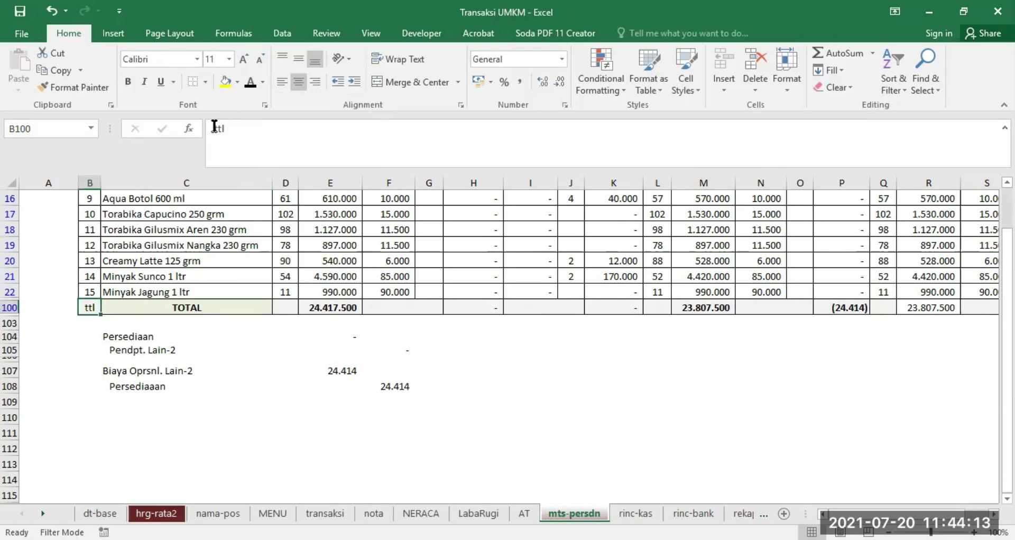
left_click(51, 11)
Return to rinc-bank and show all rows of the Tgl column again, including the blanks
left_click(693, 513)
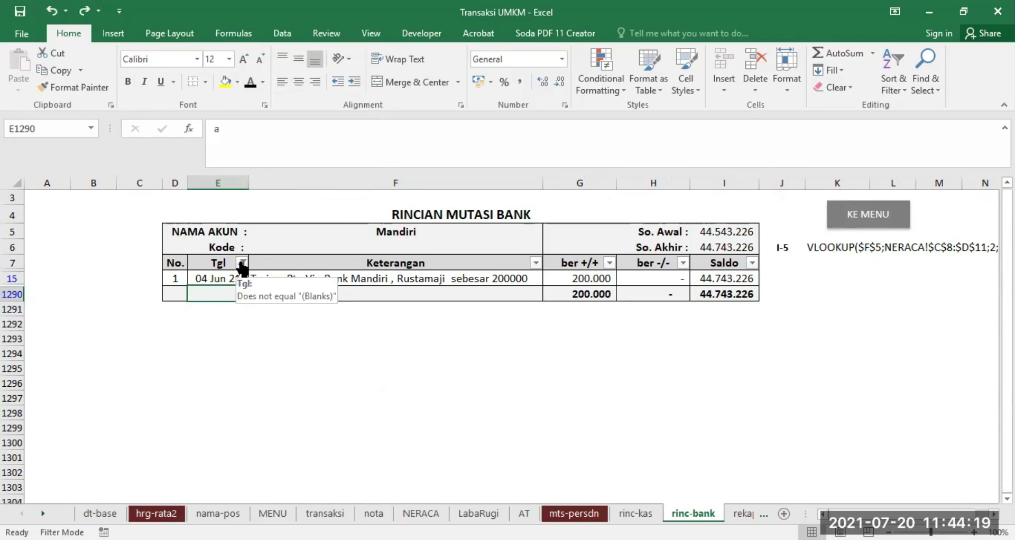
left_click(240, 264)
left_click(115, 383)
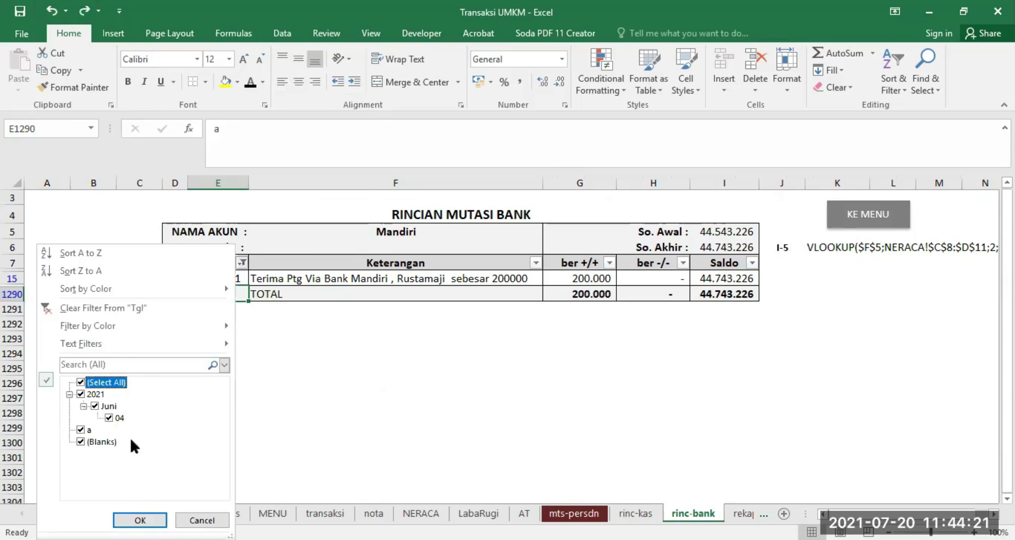
left_click(140, 520)
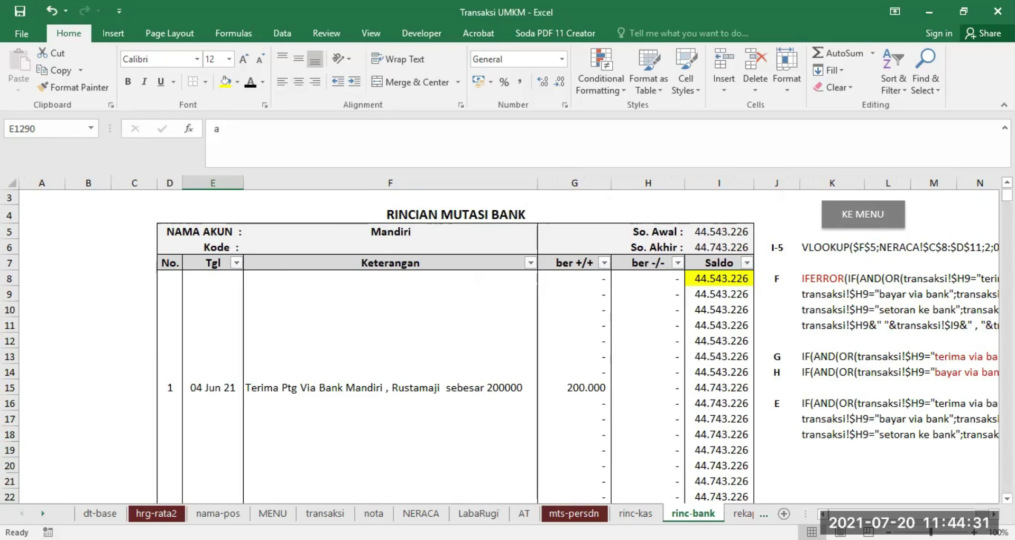
Bring up the remaining sheets that follow rinc-bank, from rekap-ptg to rinc-htg
left_click(42, 513)
left_click(42, 514)
left_click(43, 513)
left_click(43, 513)
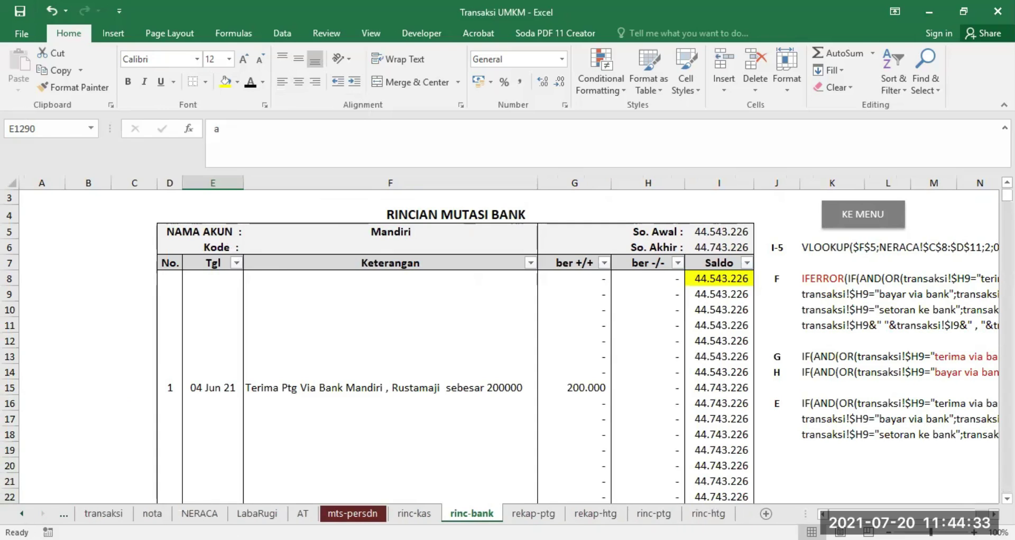